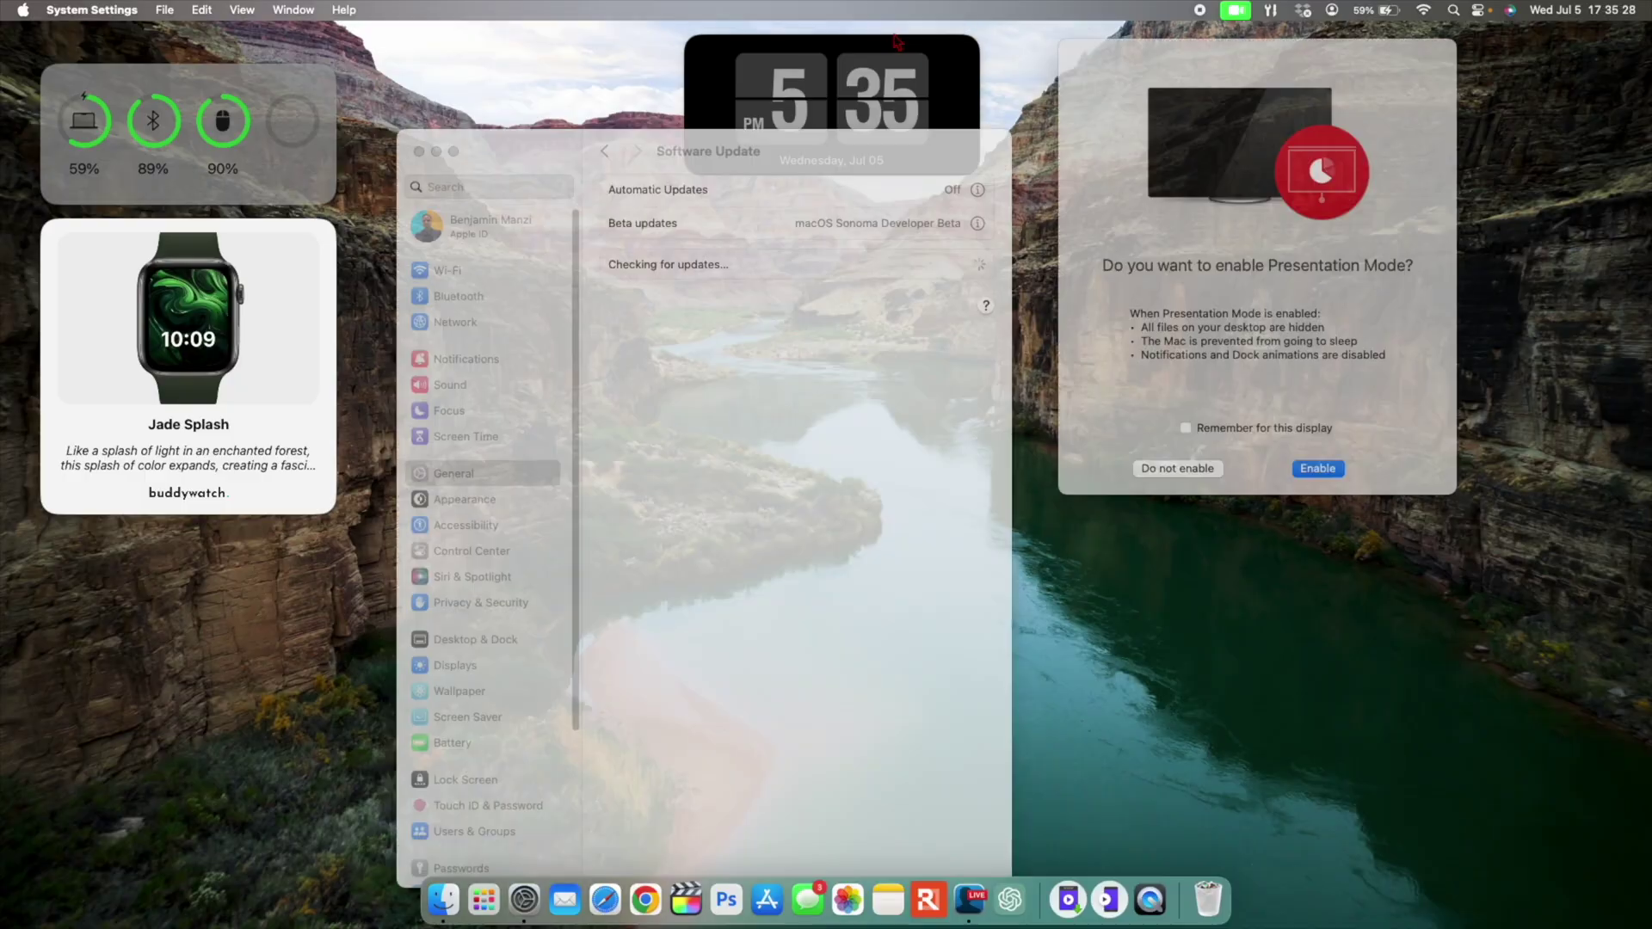
Start the macOS Sonoma 14 Beta 3 update with Update Now and accept the licence agreement
left_click(538, 280)
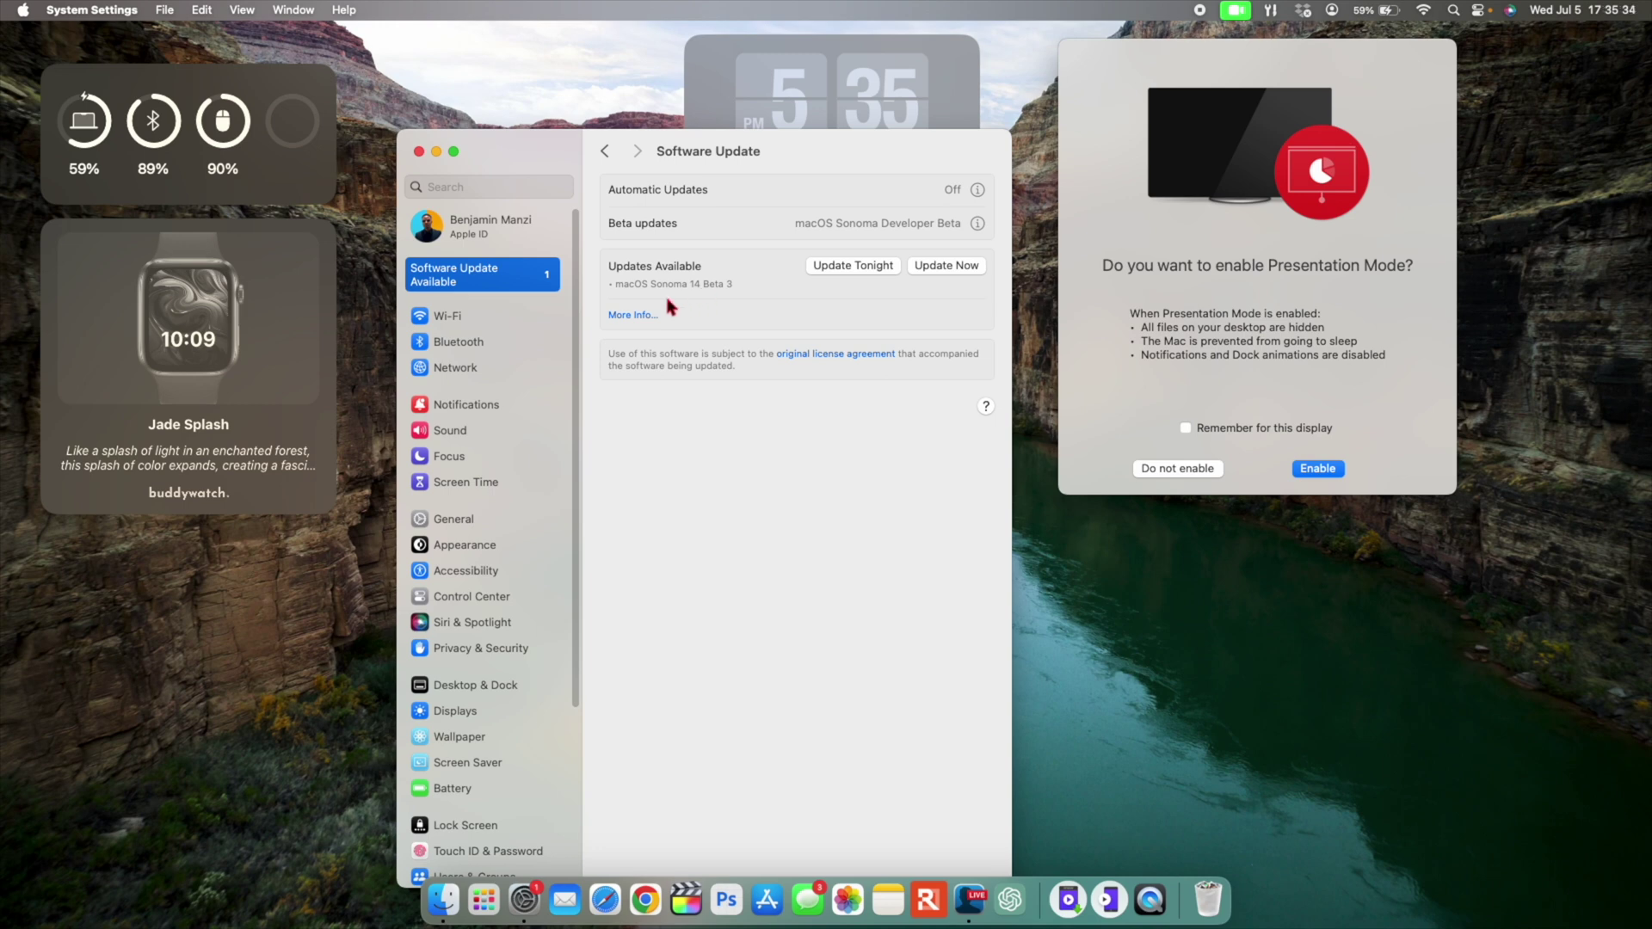
left_click(649, 322)
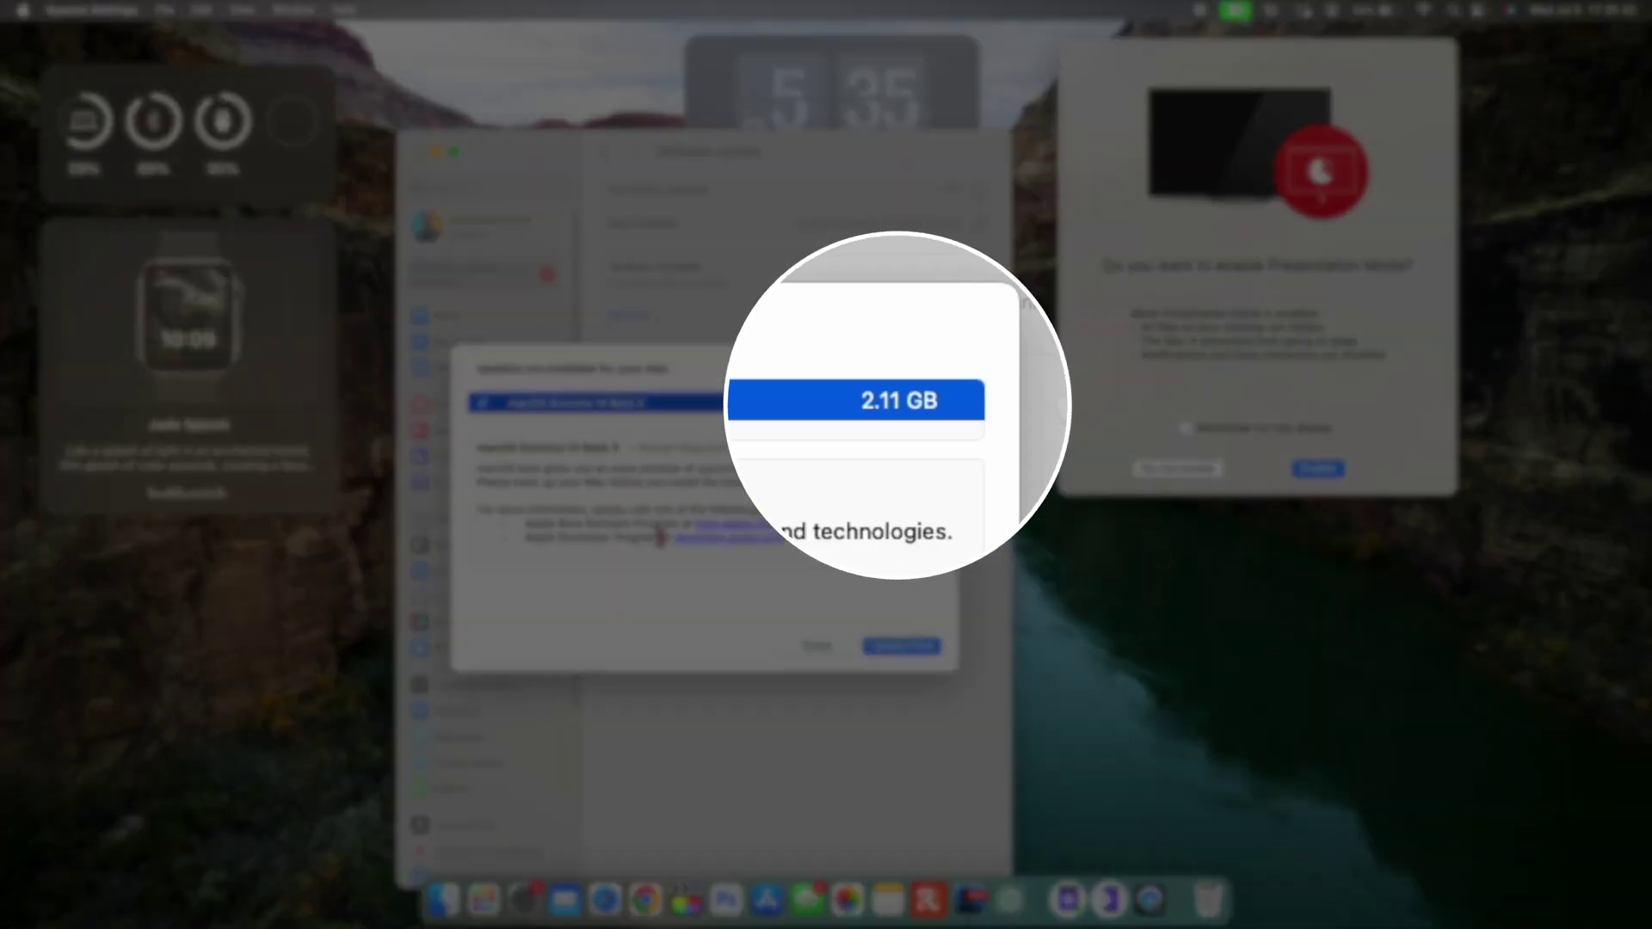
left_click(902, 645)
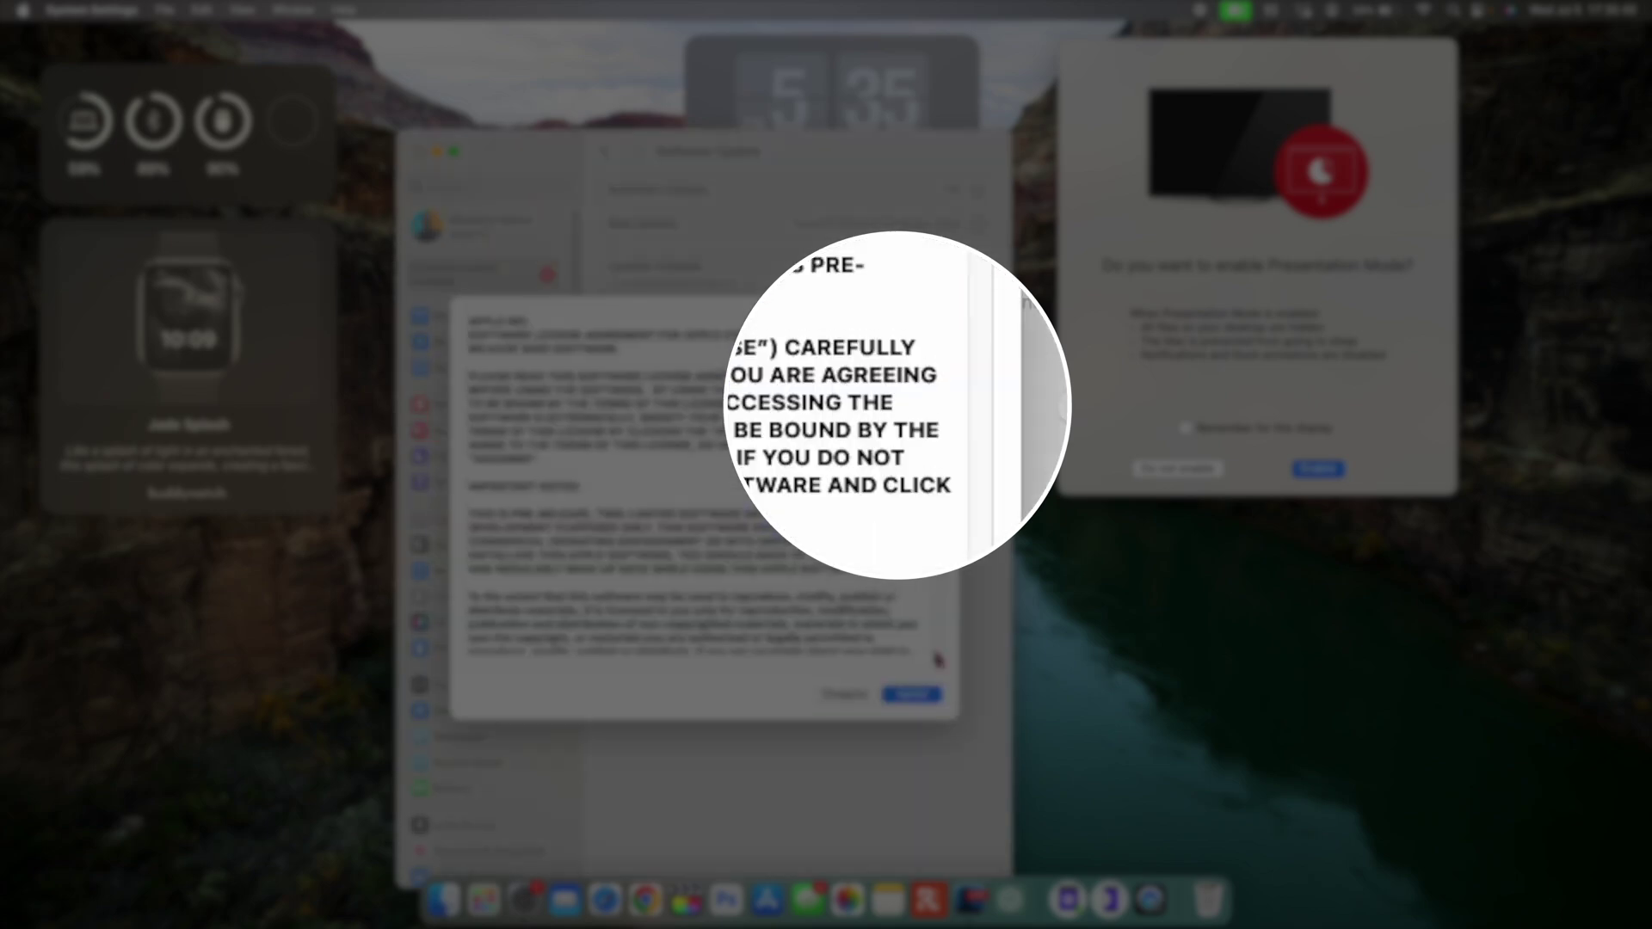
left_click(914, 696)
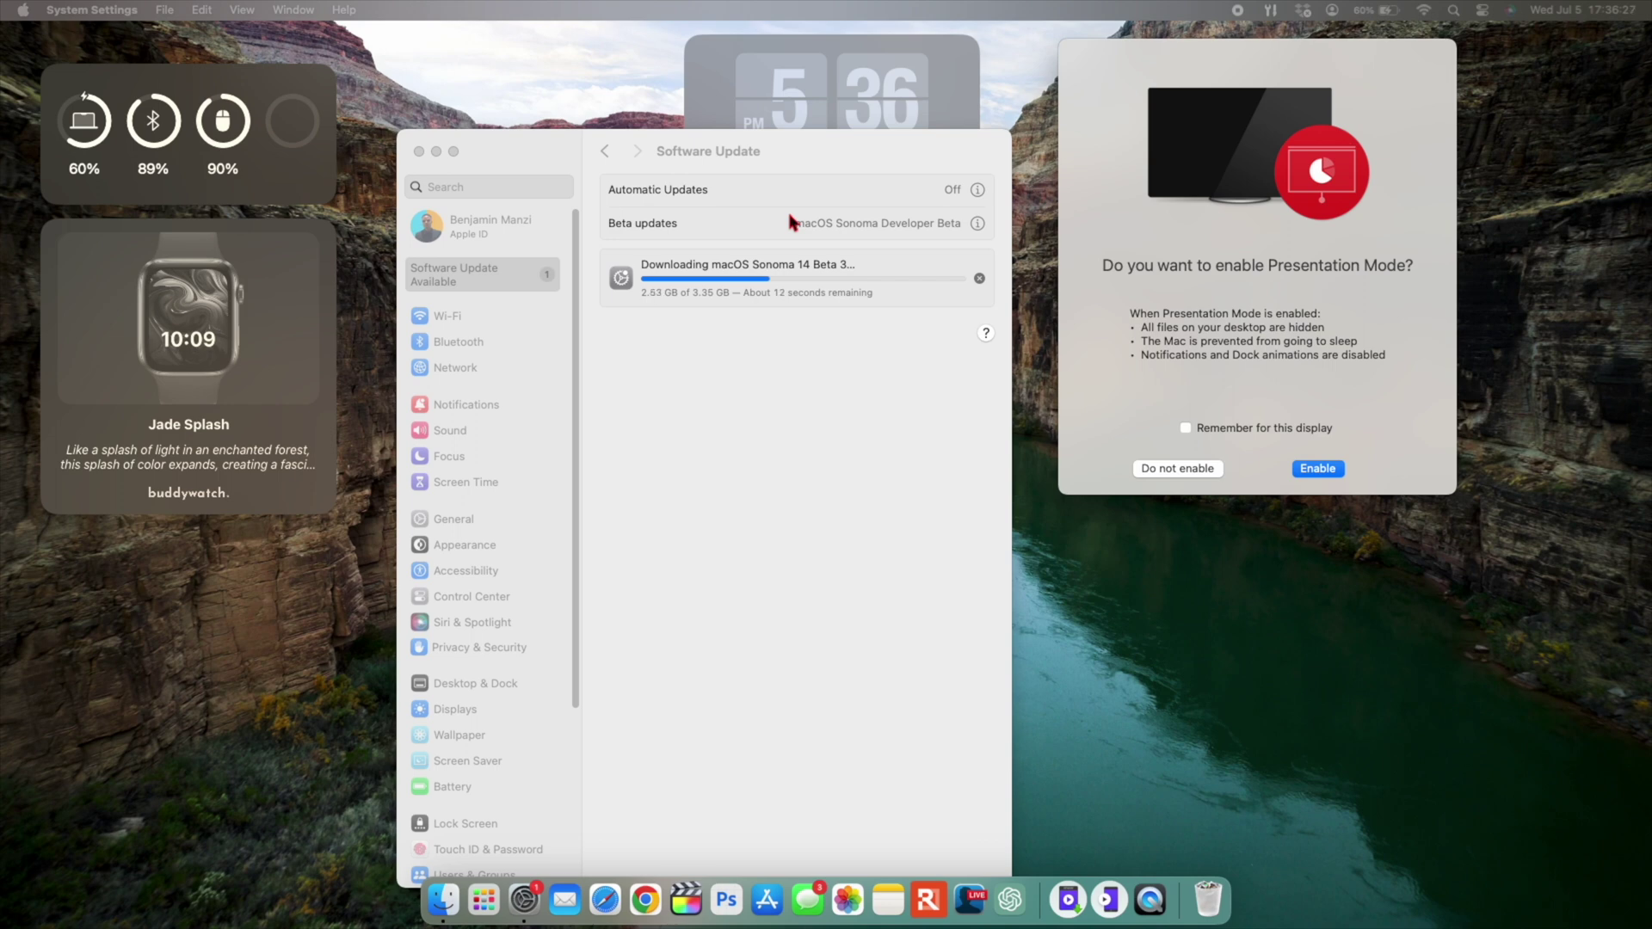
Refocus the settings window, then briefly reveal the desktop while the update downloads
left_click(792, 142)
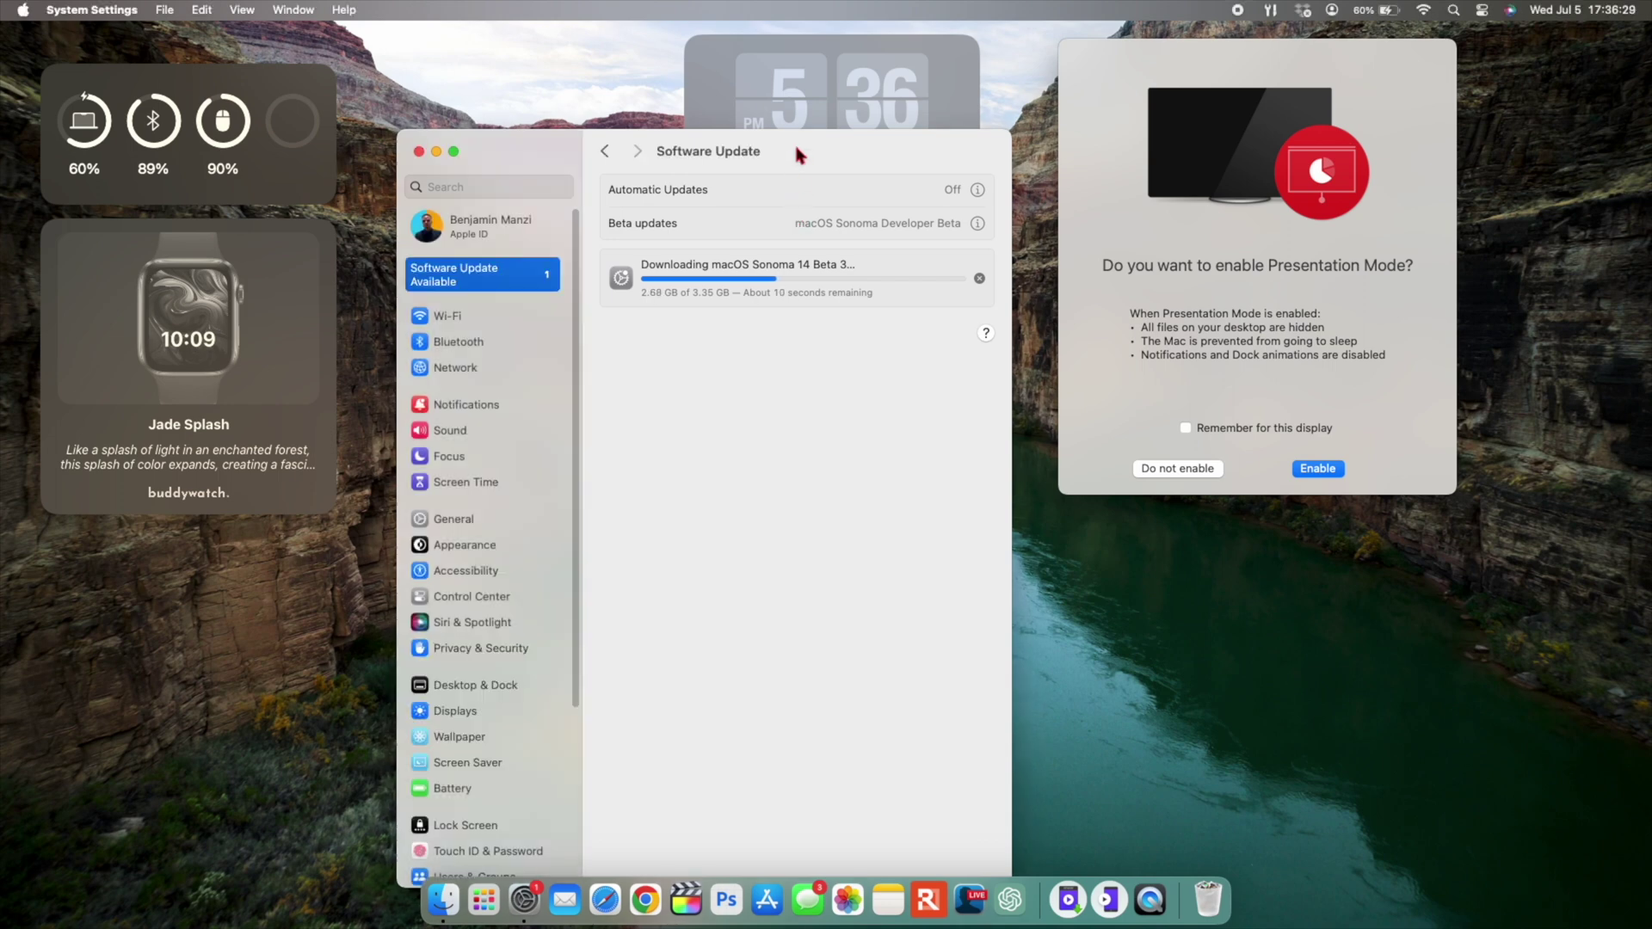
left_click(1107, 536)
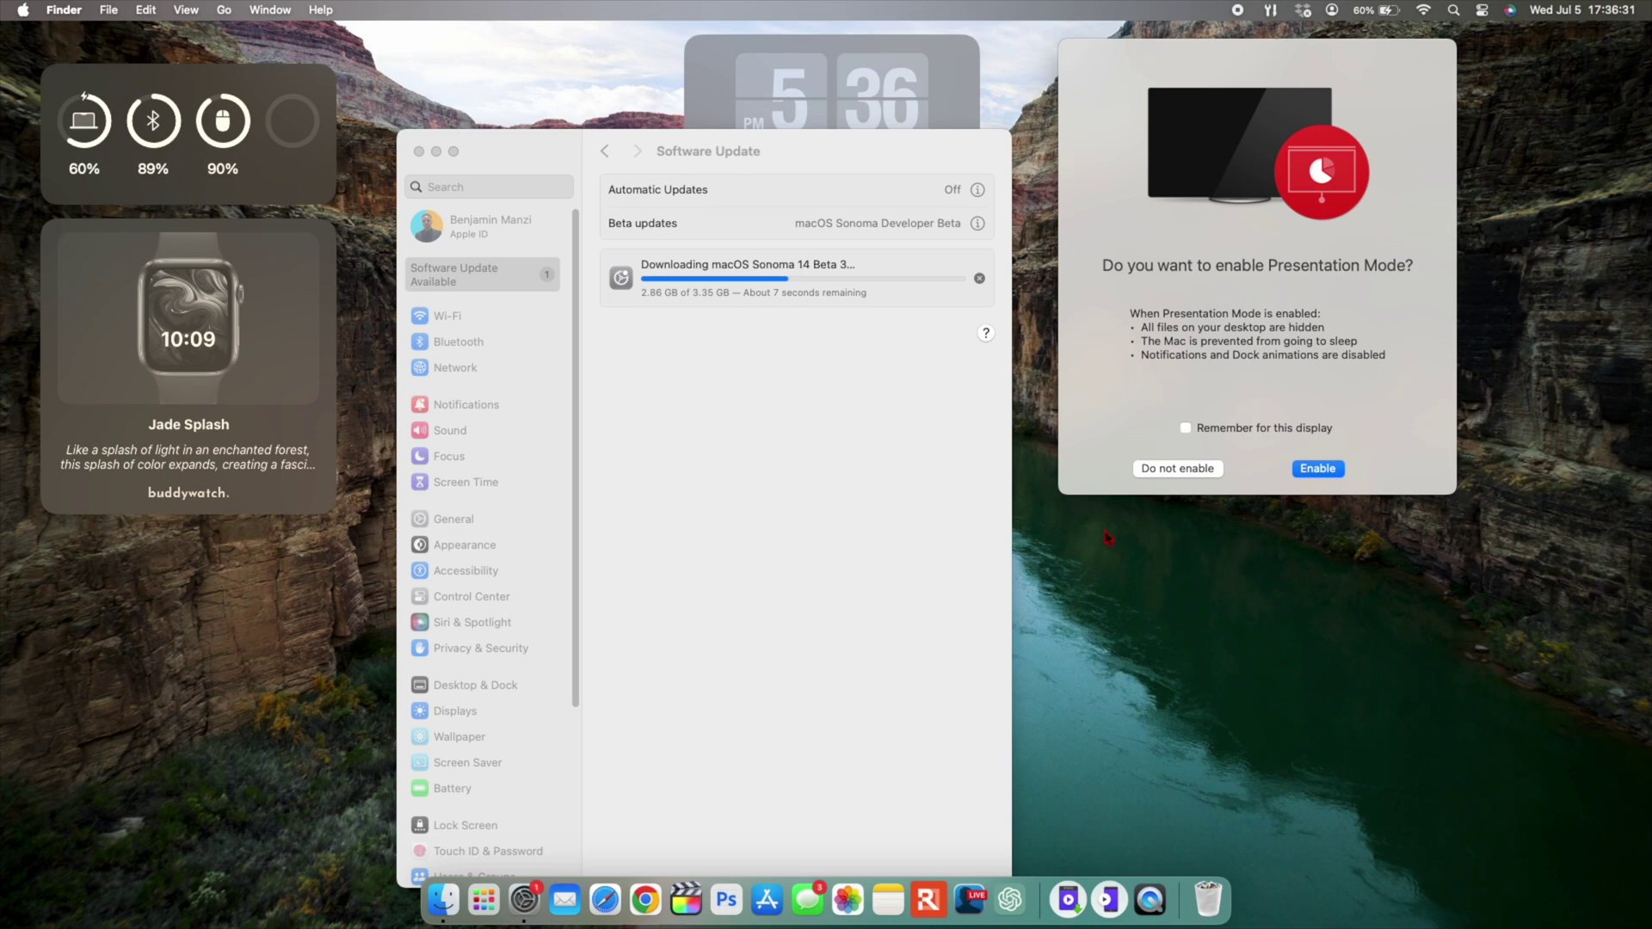
left_click(1108, 537)
Check Software Update, which reports macOS Sonoma beta 14.0 (23A5286g) is up to date
left_click(1108, 537)
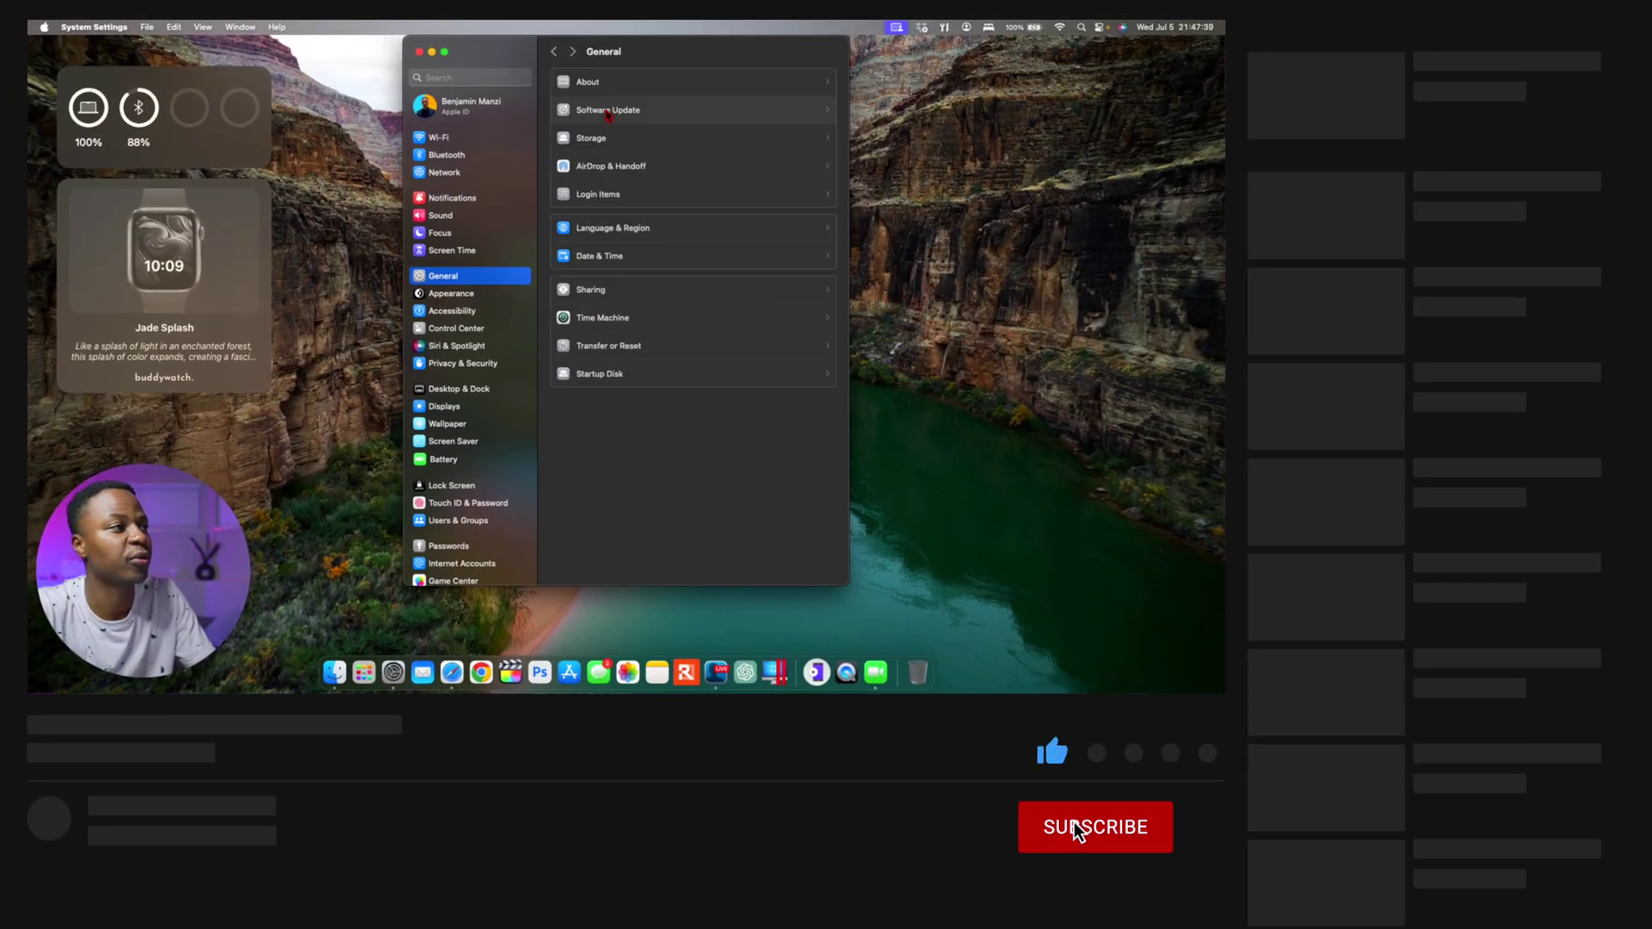
left_click(602, 110)
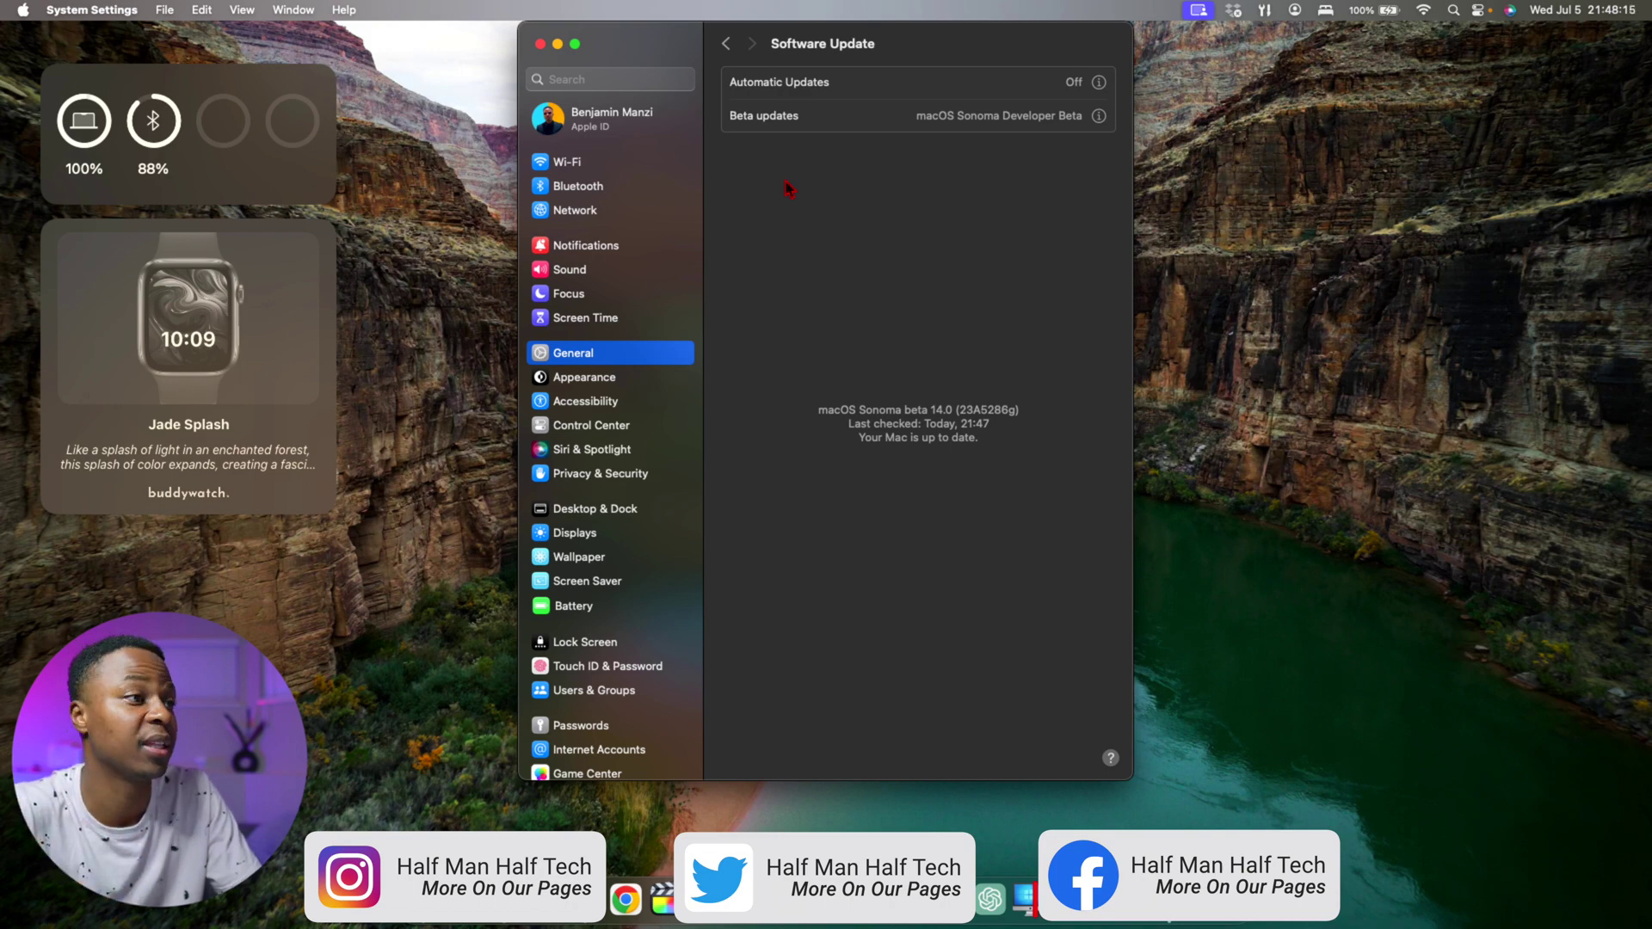
Minimise System Settings and bring up Safari on the Apple Developer Downloads page
left_click(558, 44)
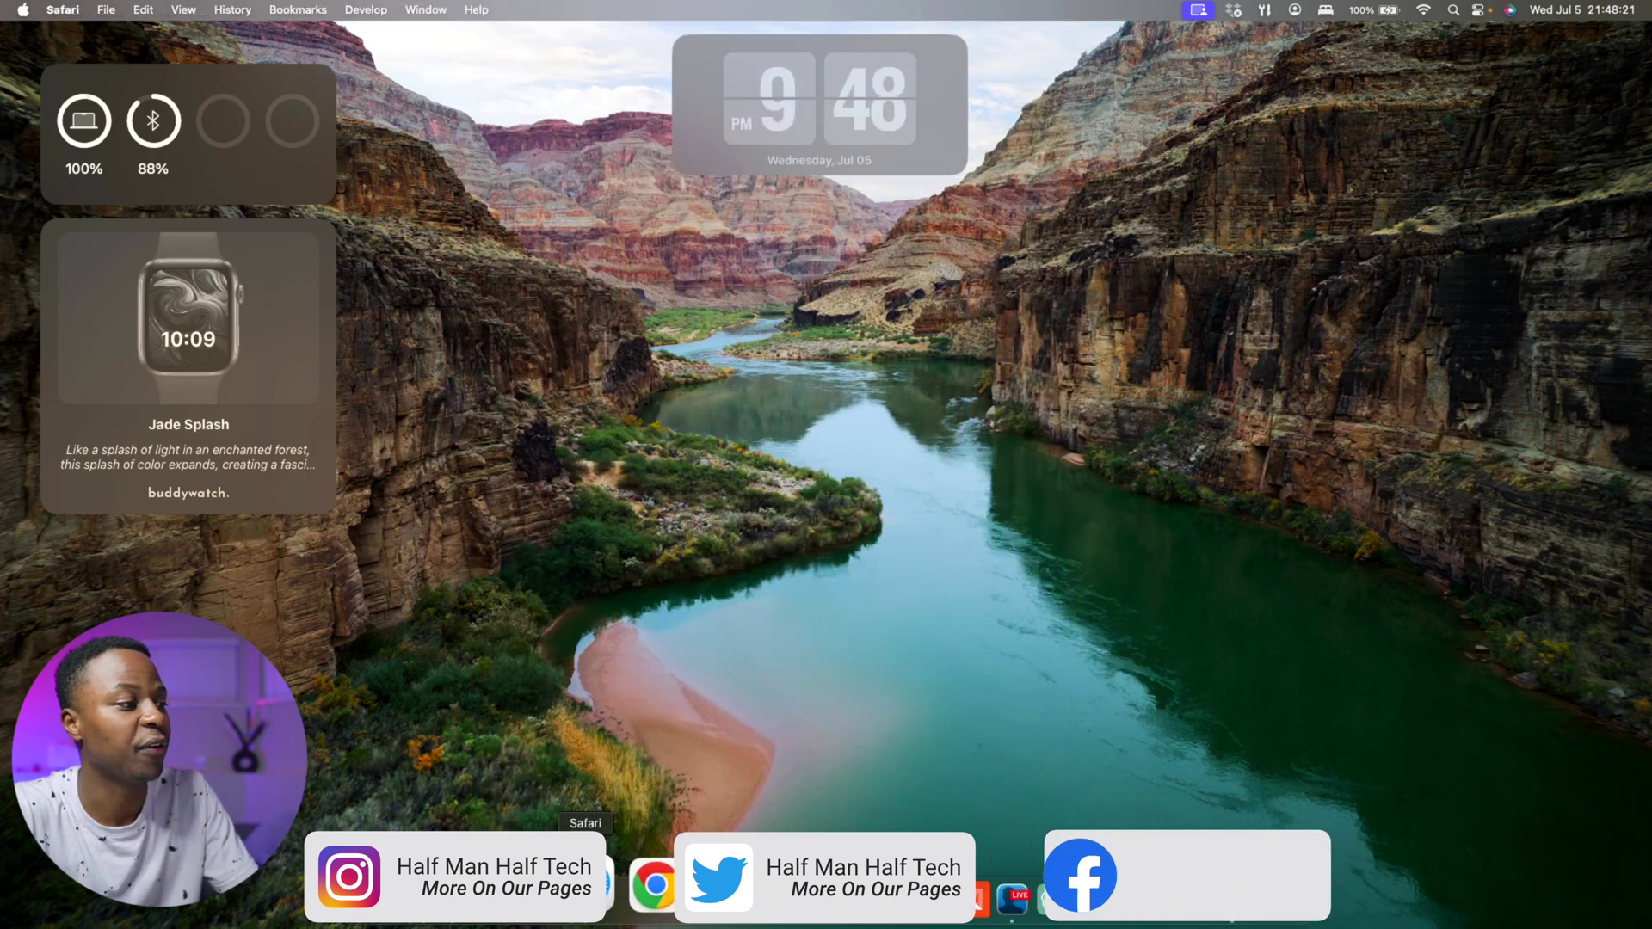
left_click(675, 886)
scroll(764, 561, "down", 5)
scroll(763, 560, "up", 5)
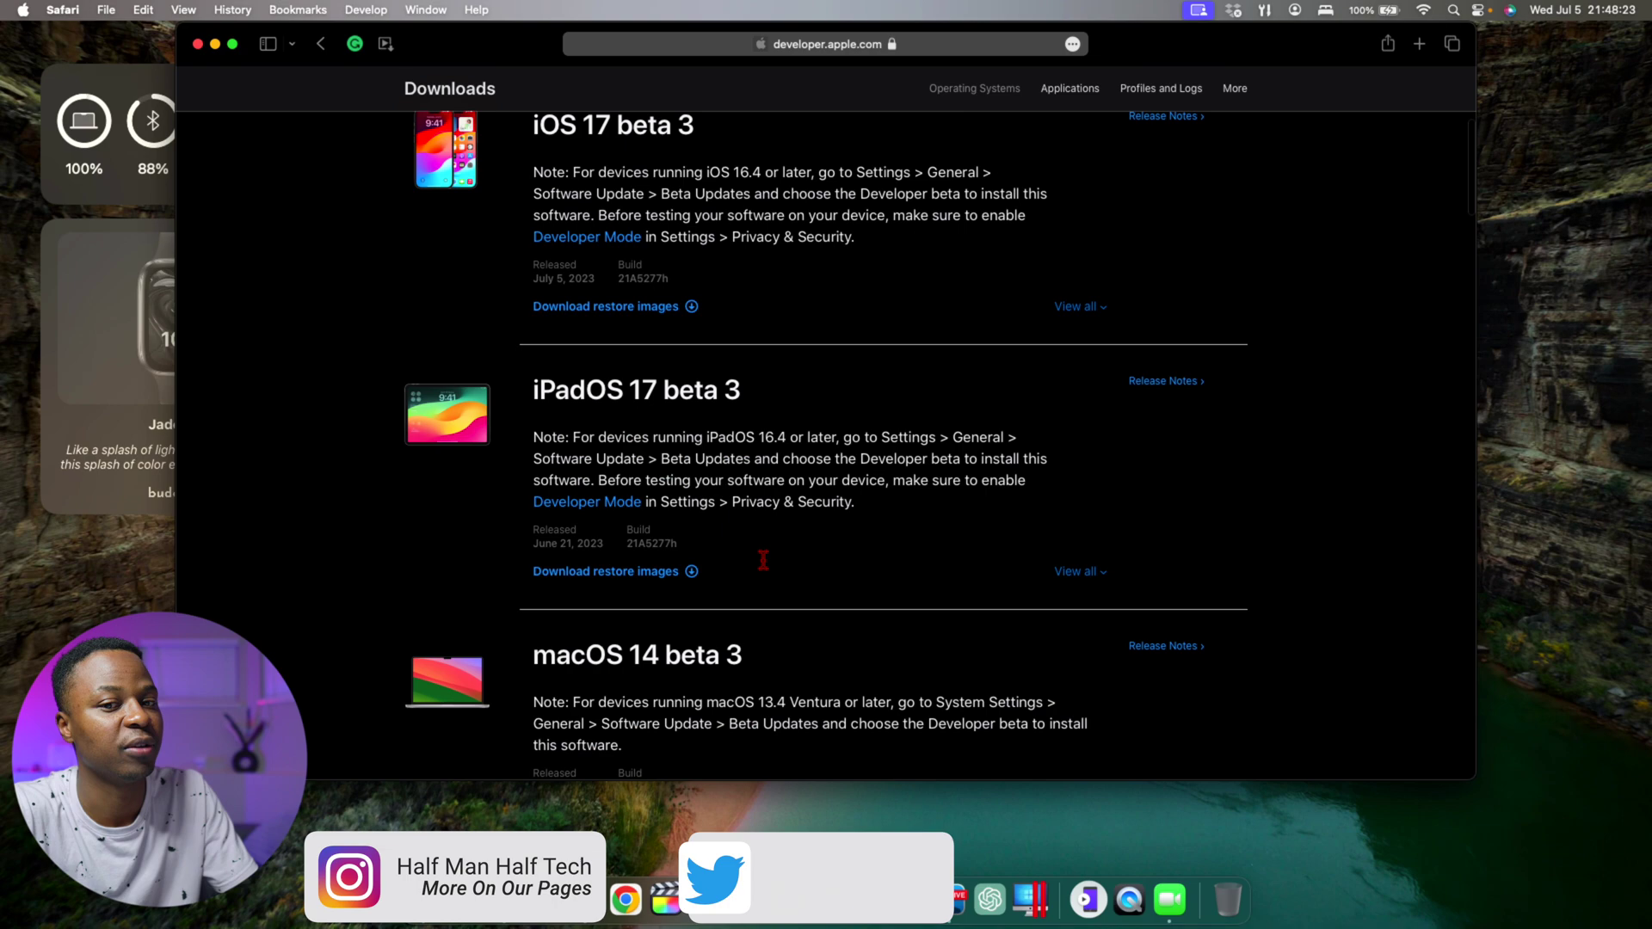
left_click_drag(529, 40, 635, 47)
Scroll the beta operating system downloads through to the Xcode 15 beta 3 application listing
scroll(755, 353, "up", 3)
scroll(755, 362, "down", 6)
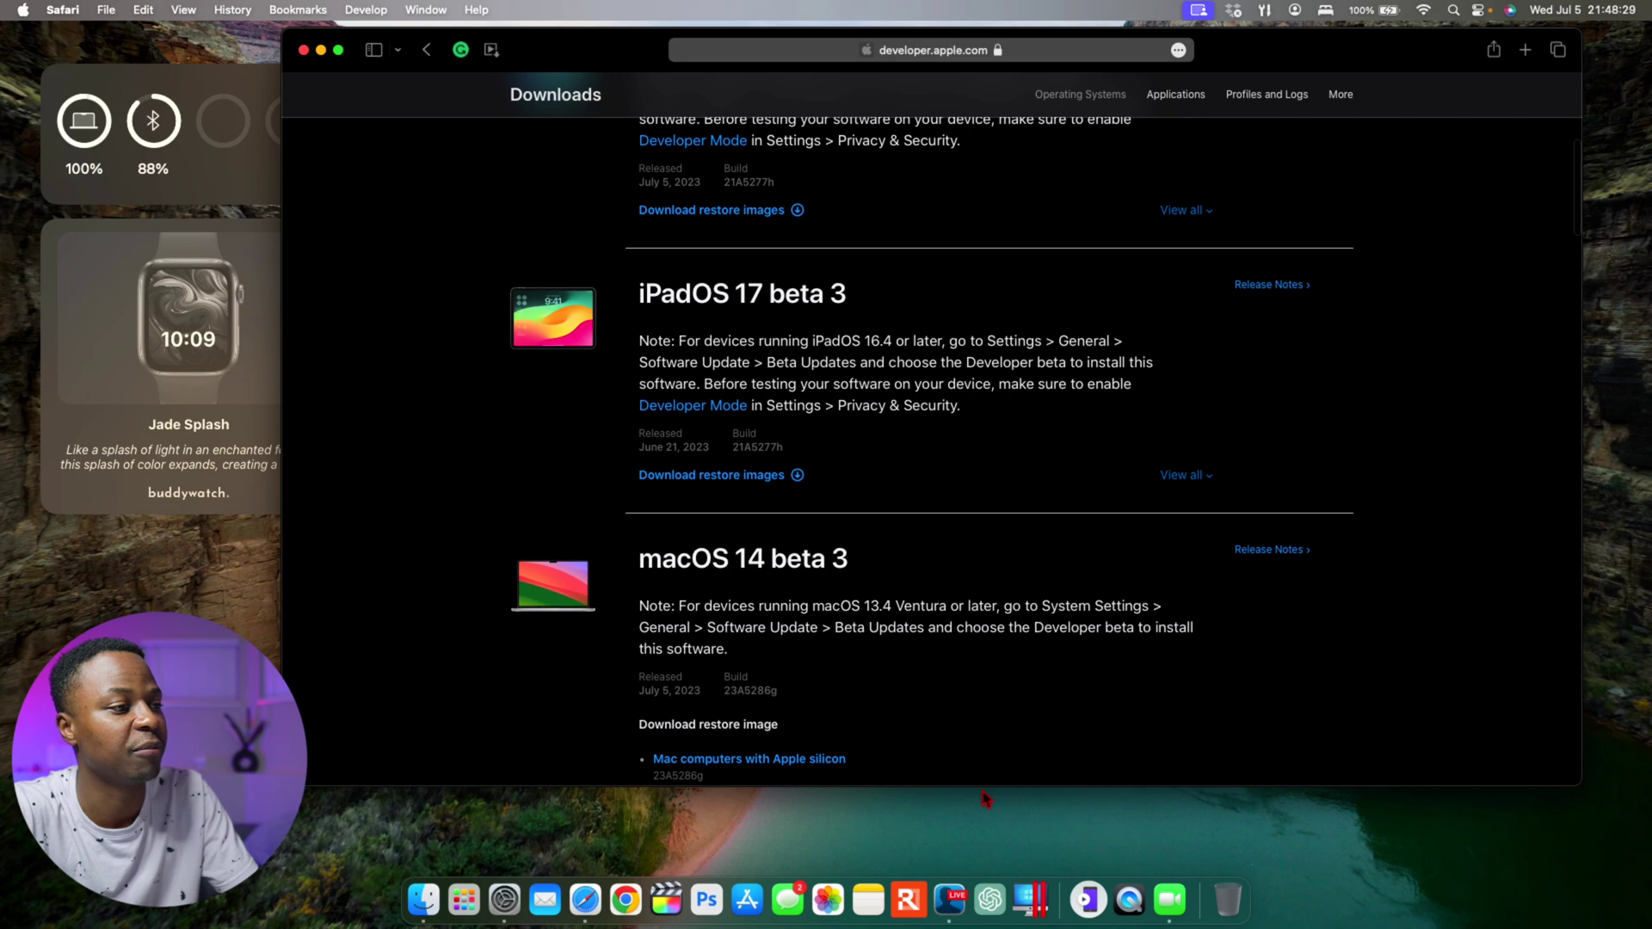
left_click_drag(983, 794, 981, 861)
scroll(799, 478, "up", 5)
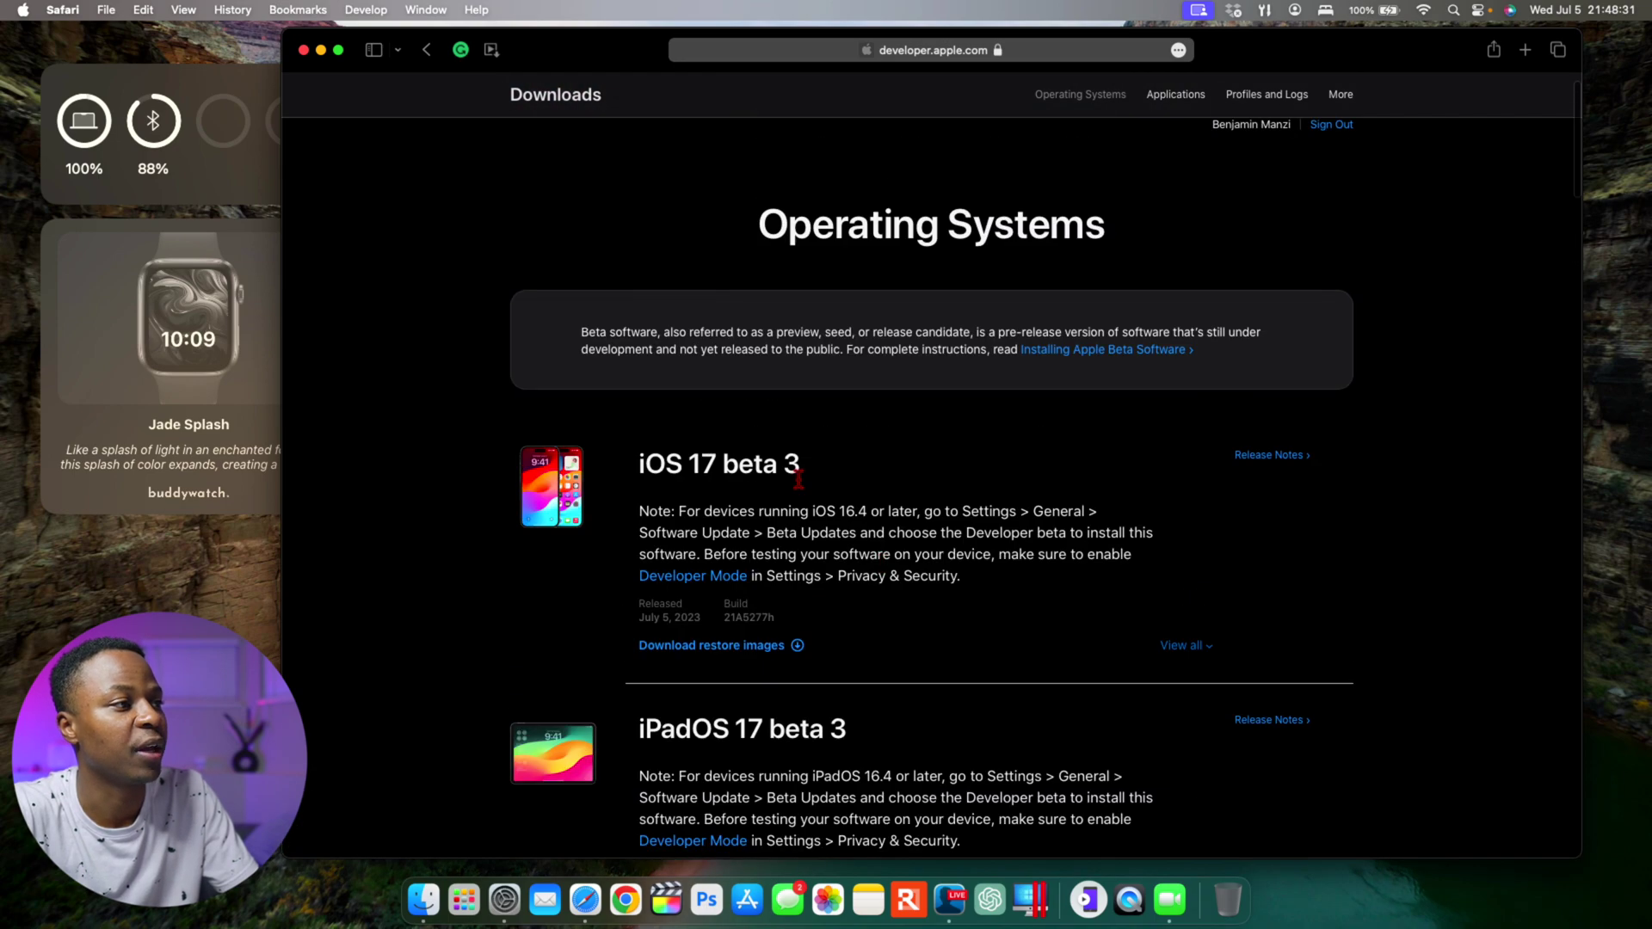
scroll(762, 503, "down", 5)
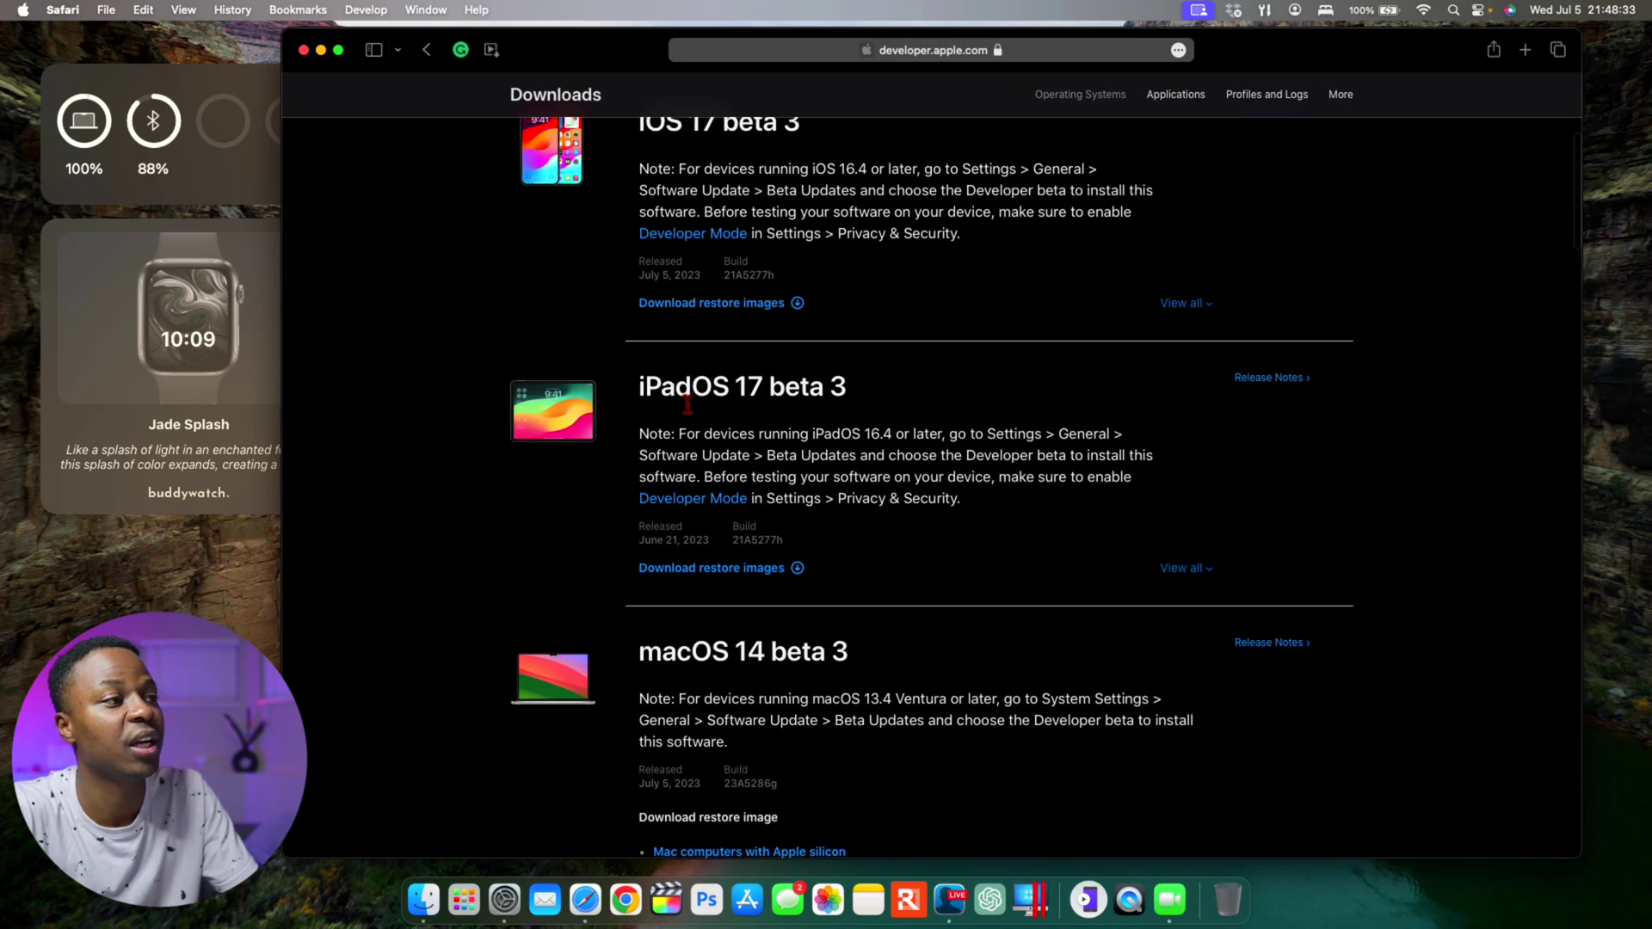
scroll(813, 398, "down", 4)
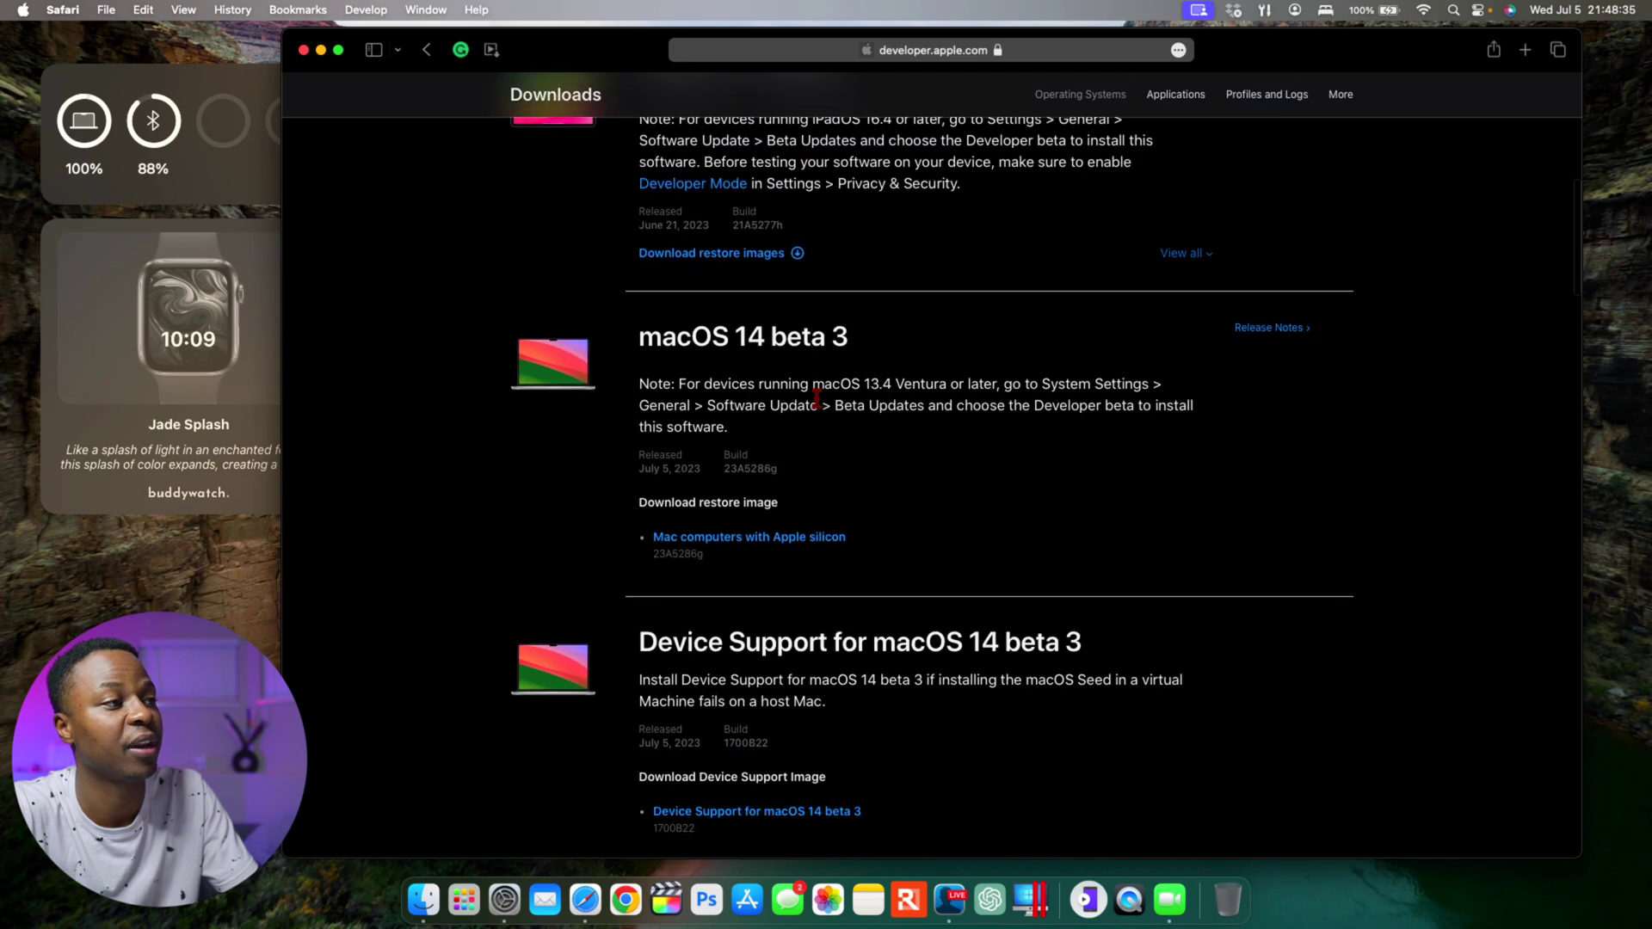
scroll(809, 365, "down", 5)
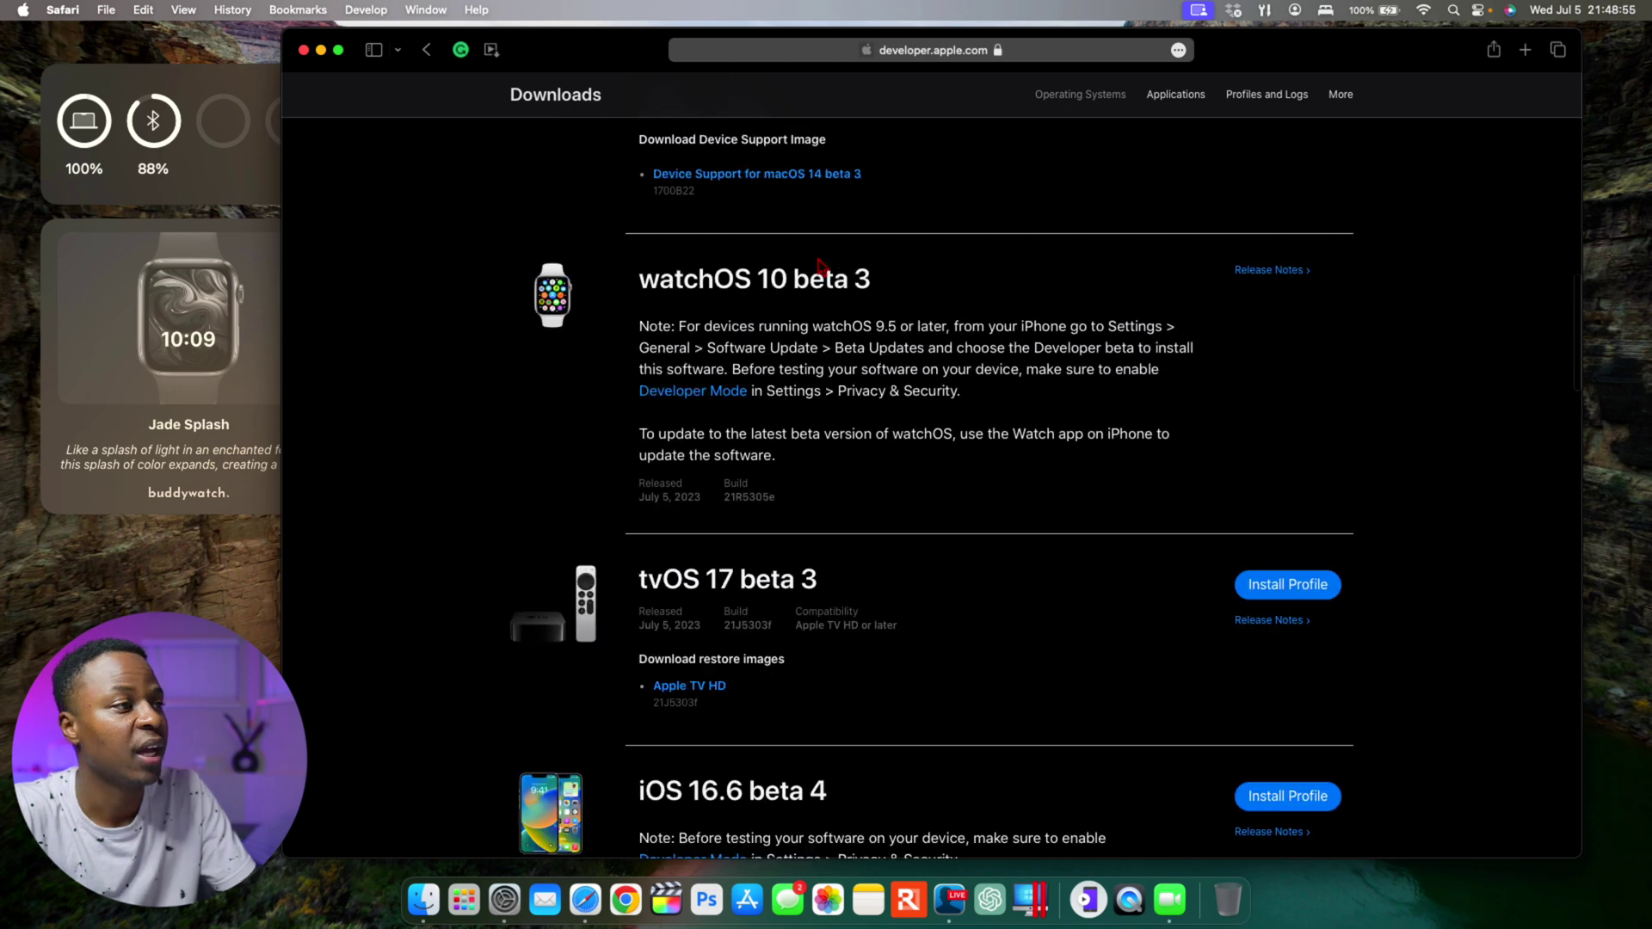
scroll(787, 289, "down", 3)
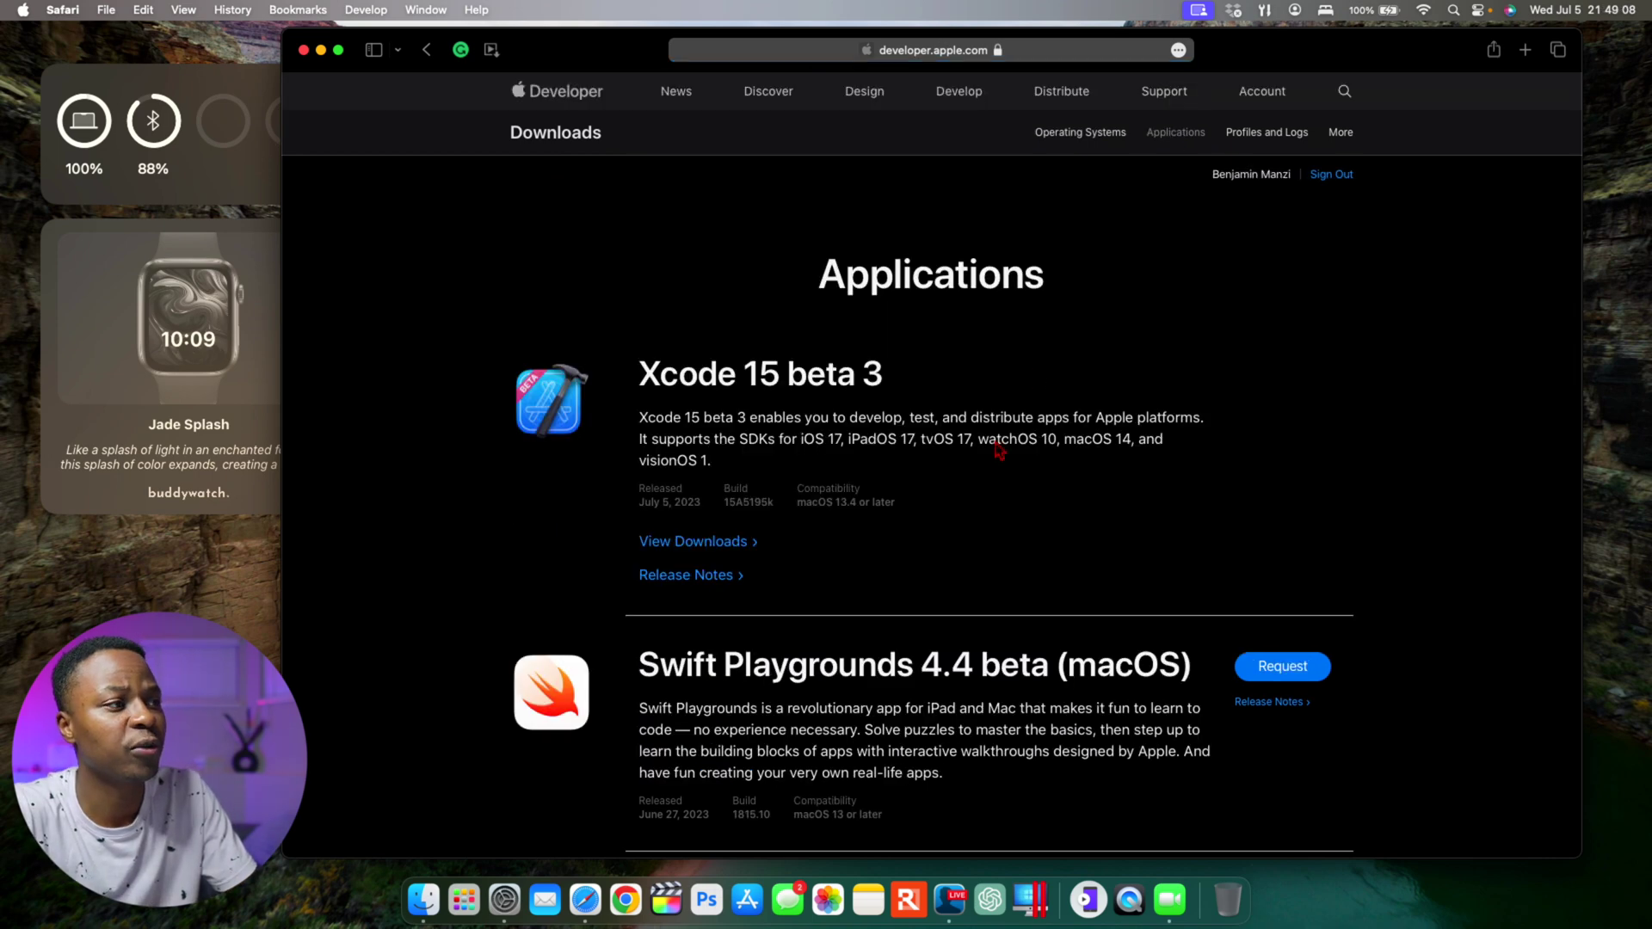
Expand the Xcode 15 beta 3 download details to review its platform options
left_click(734, 572)
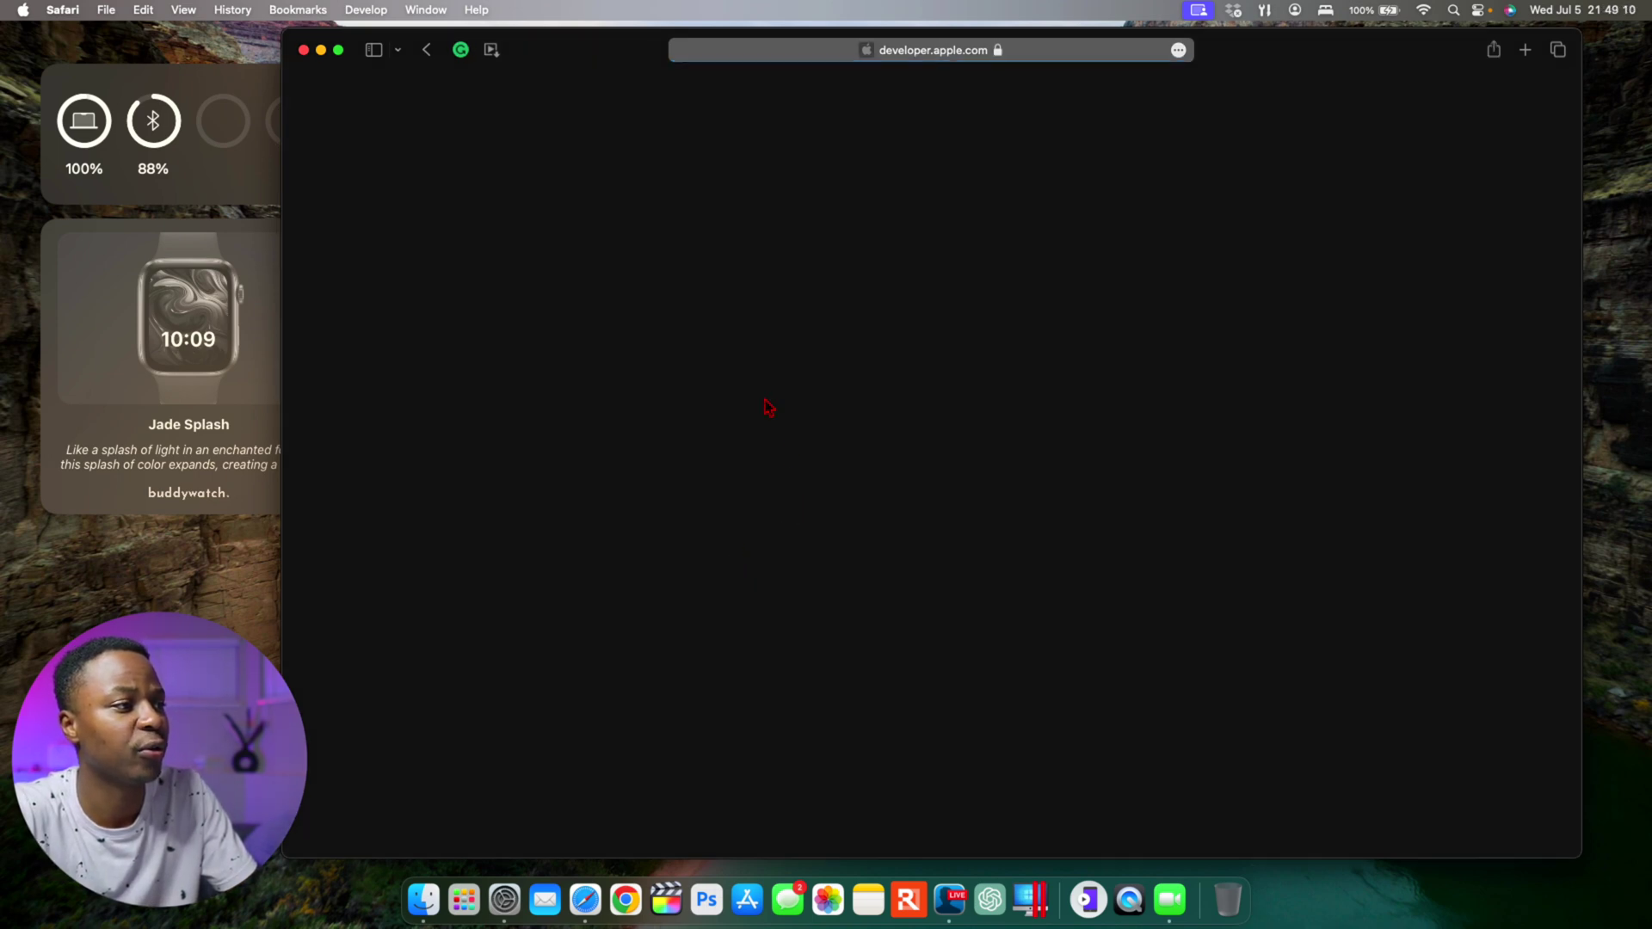
scroll(947, 381, "down", 3)
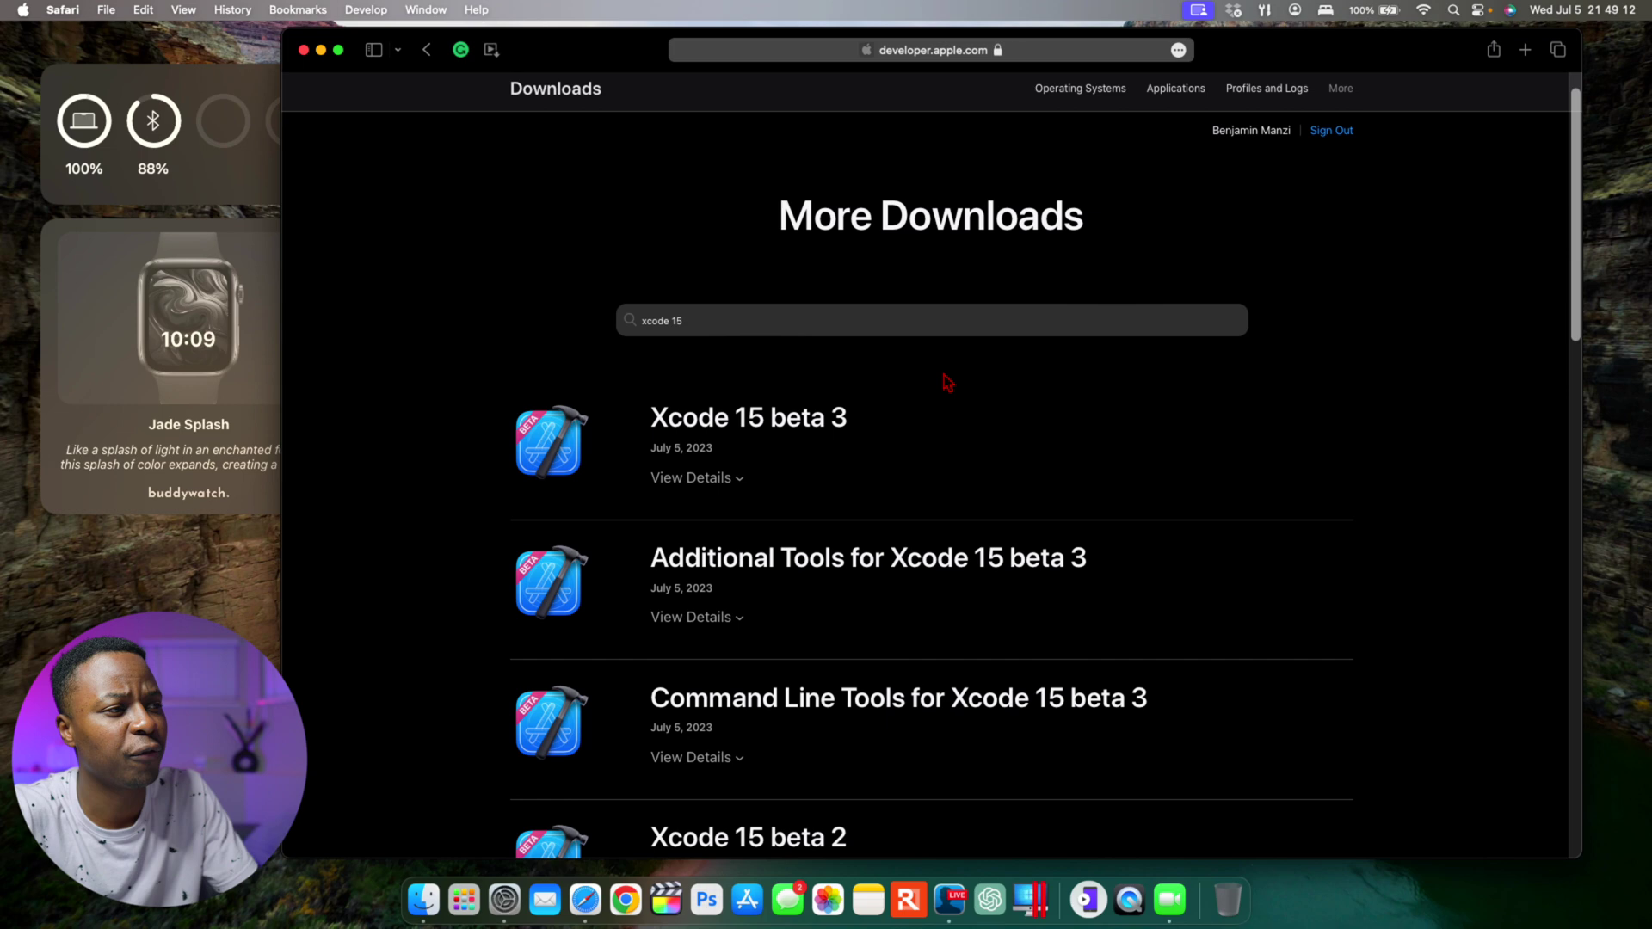
left_click(738, 394)
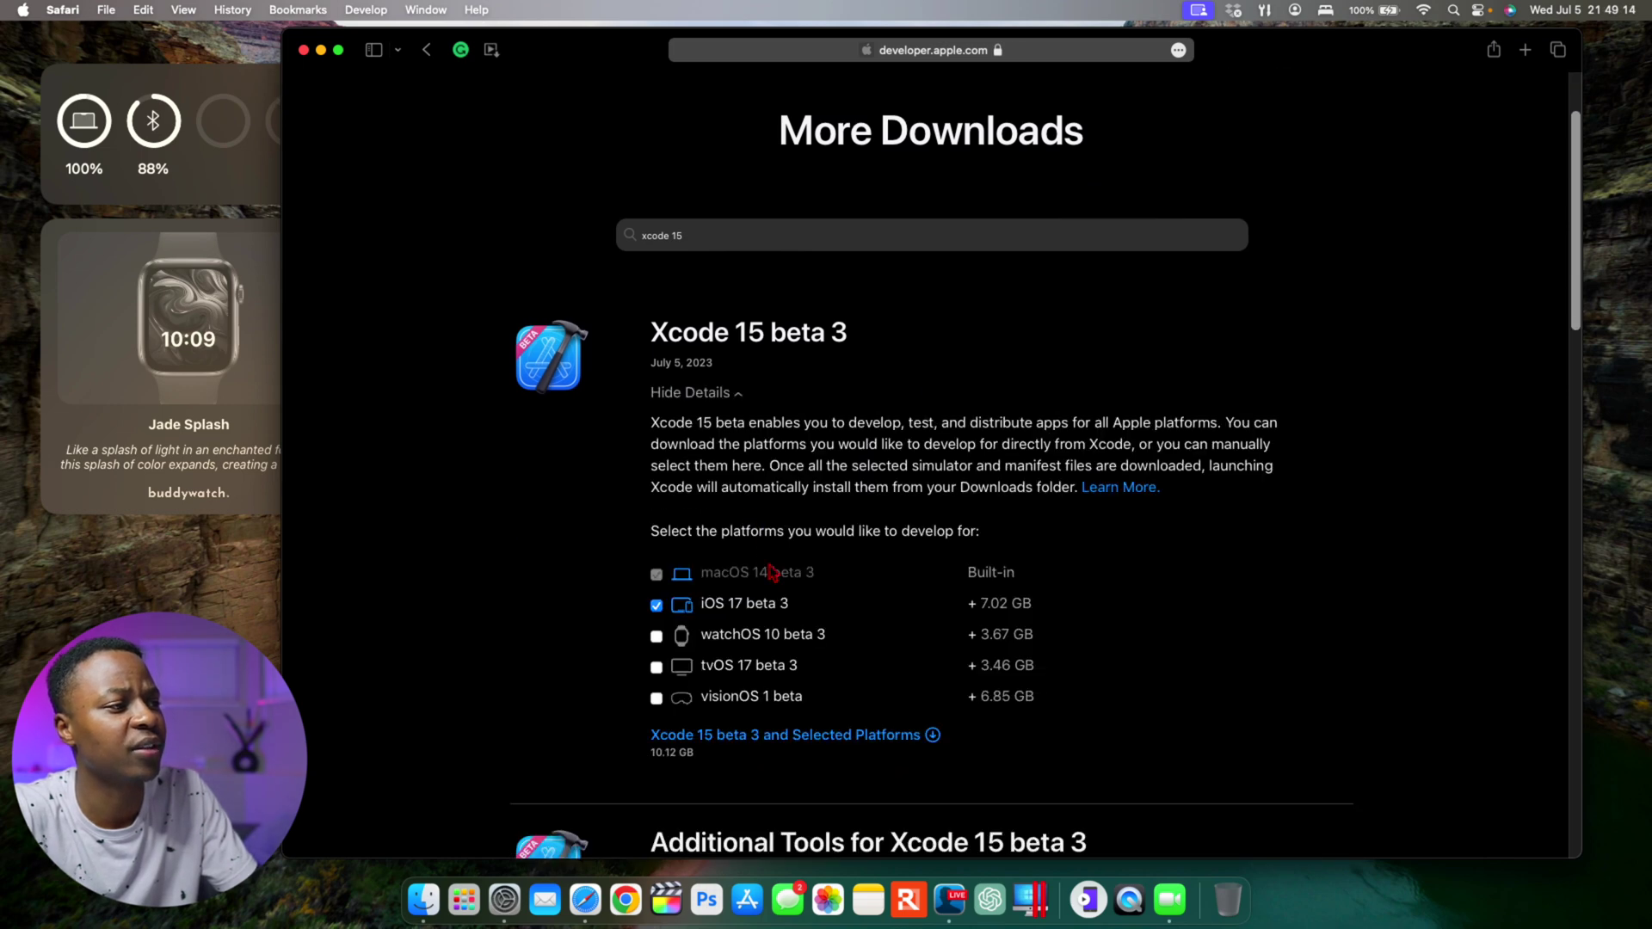
scroll(772, 571, "down", 2)
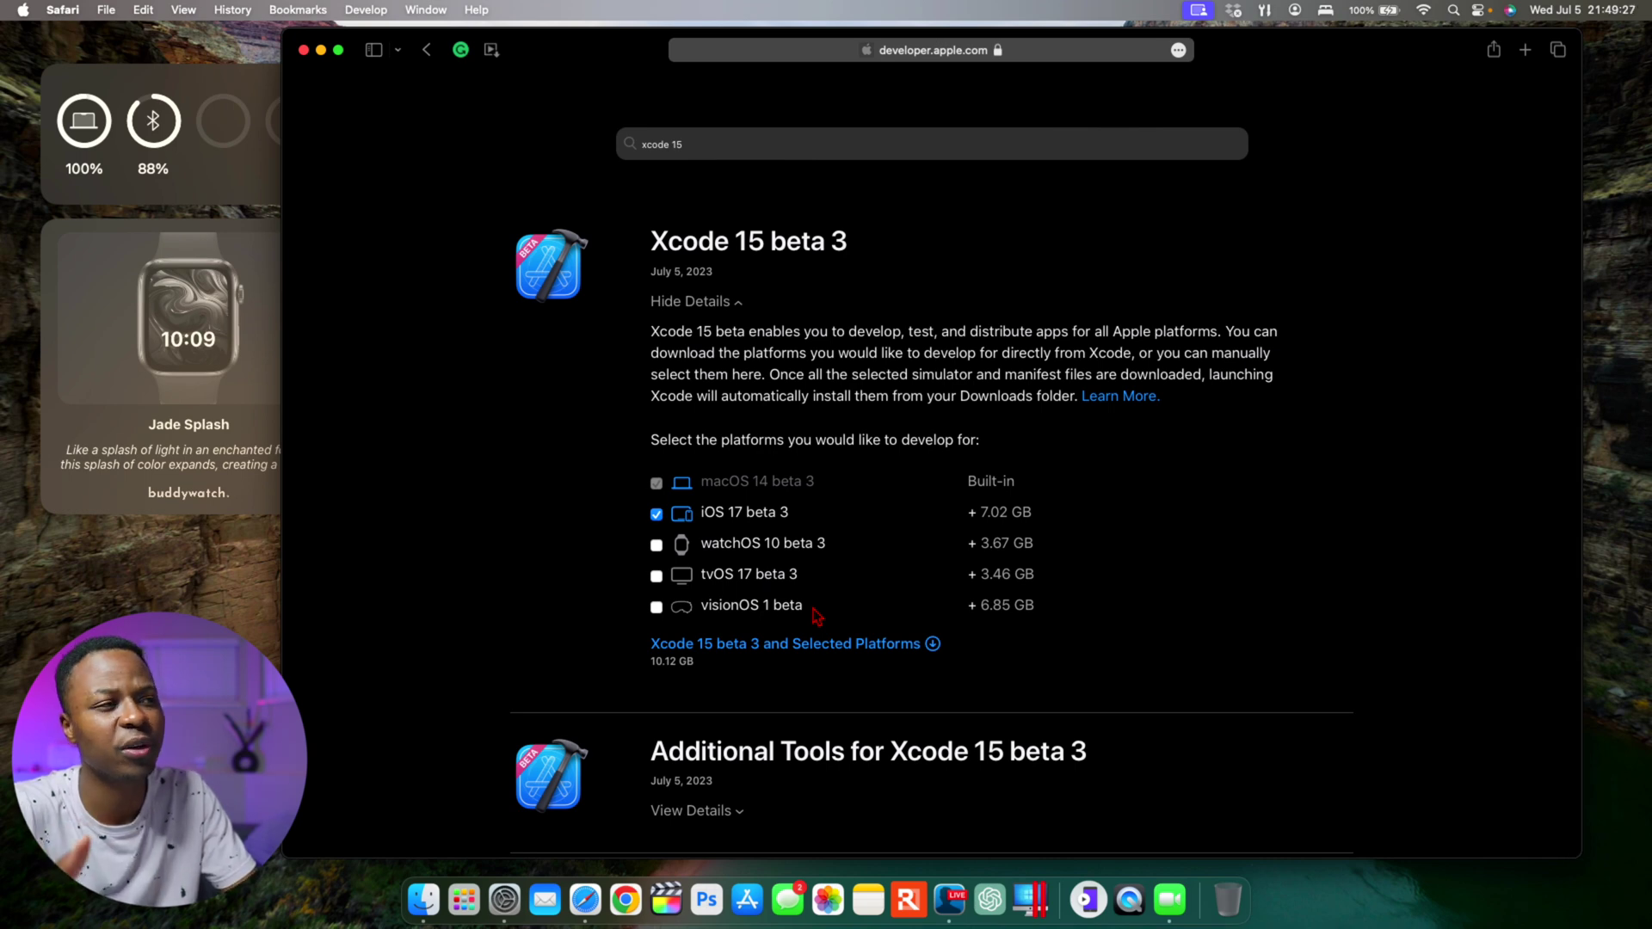
scroll(815, 616, "up", 5)
Return to Operating Systems downloads and scroll past iOS 17 beta 3 and iPadOS 17 beta 3
left_click(1076, 137)
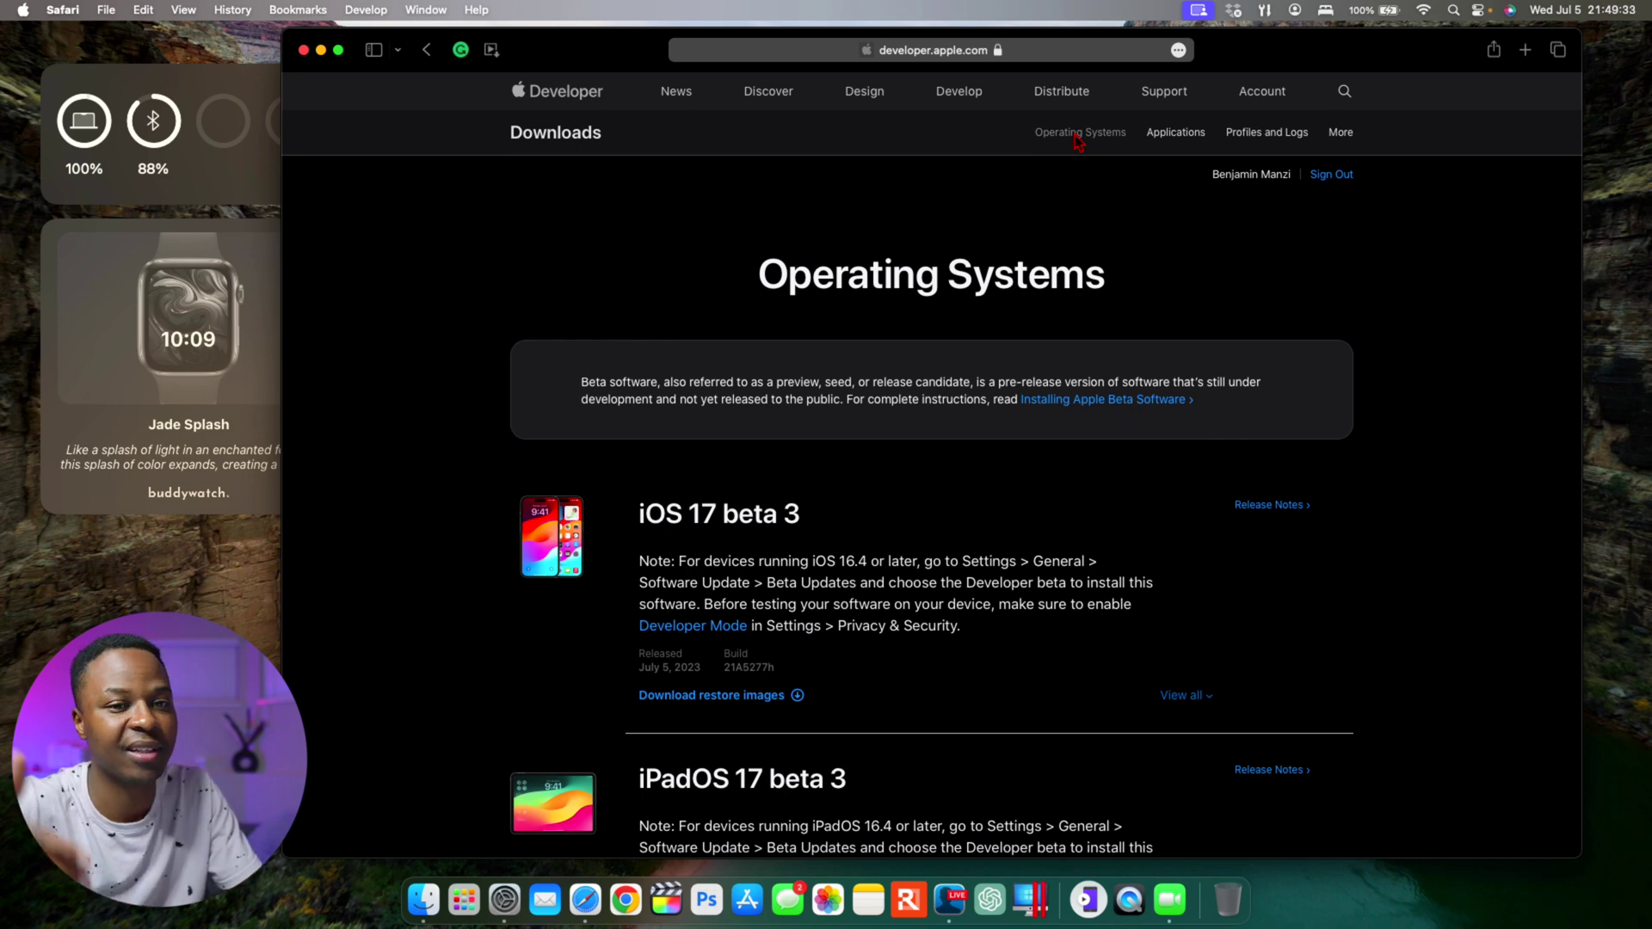
scroll(1078, 142, "down", 10)
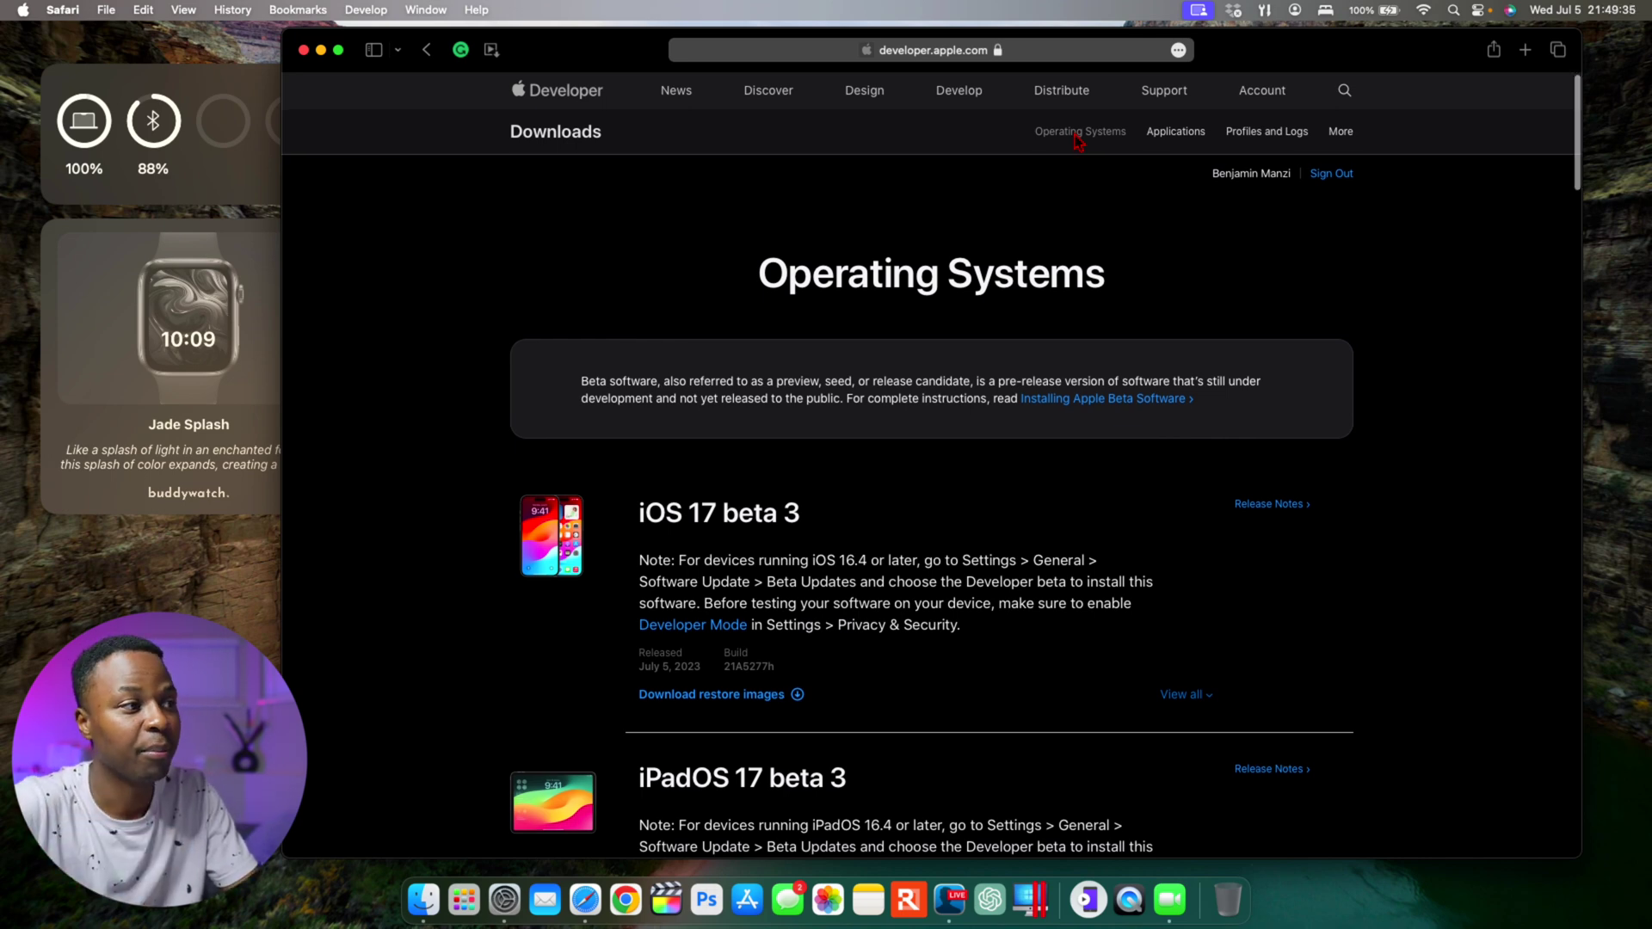
scroll(1079, 142, "down", 5)
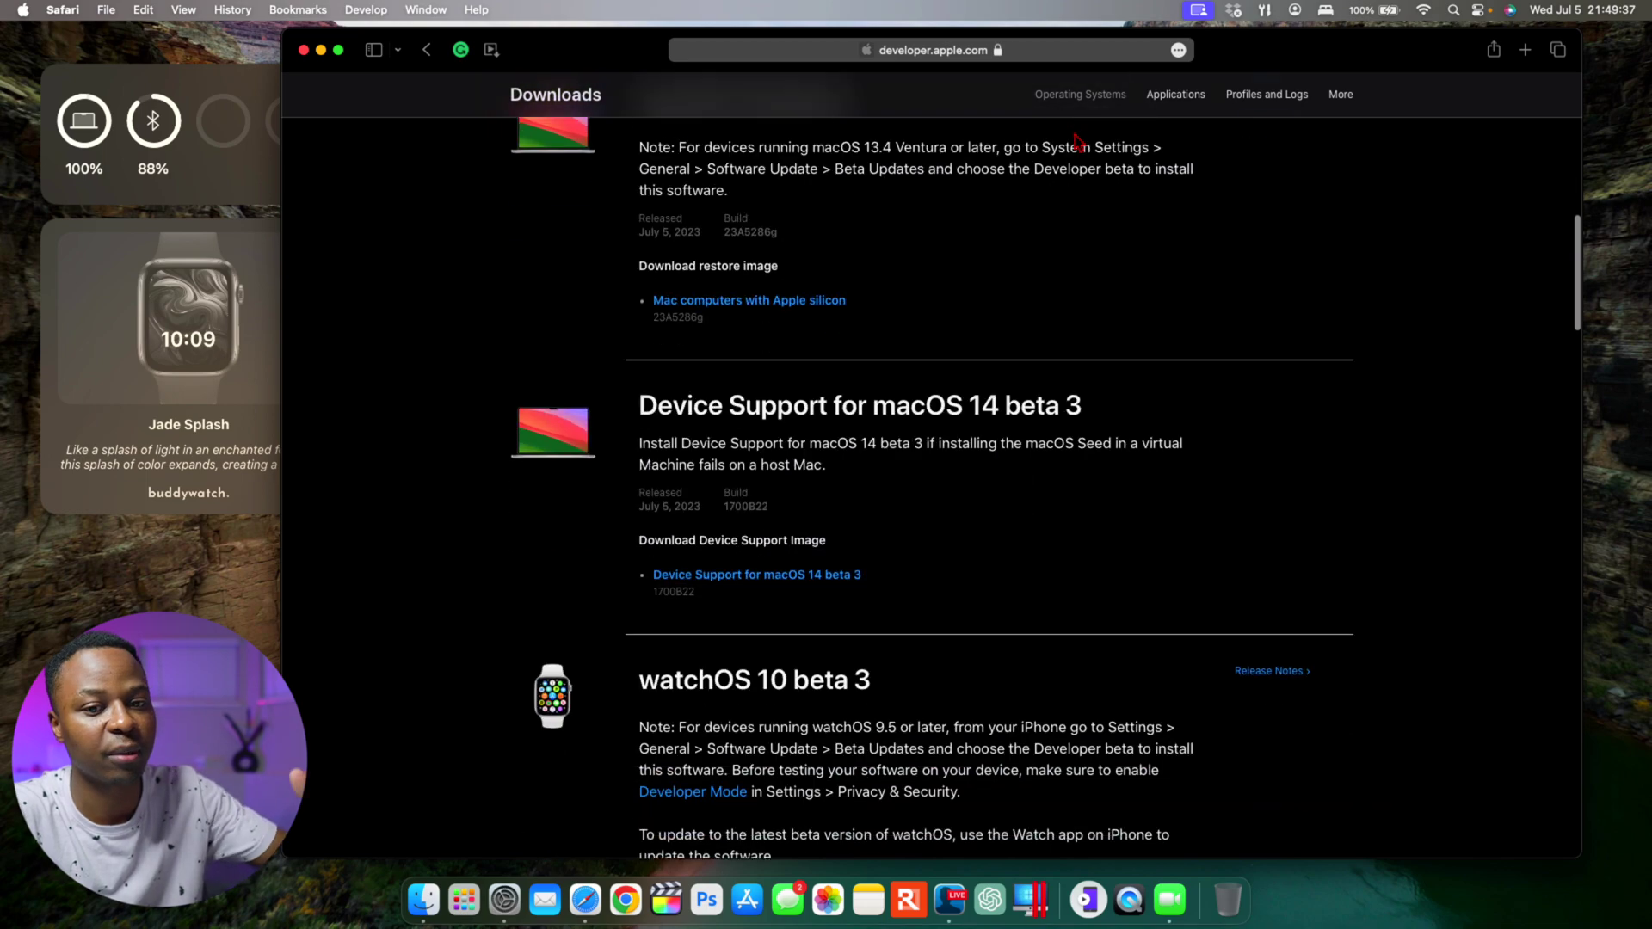
scroll(1078, 142, "up", 10)
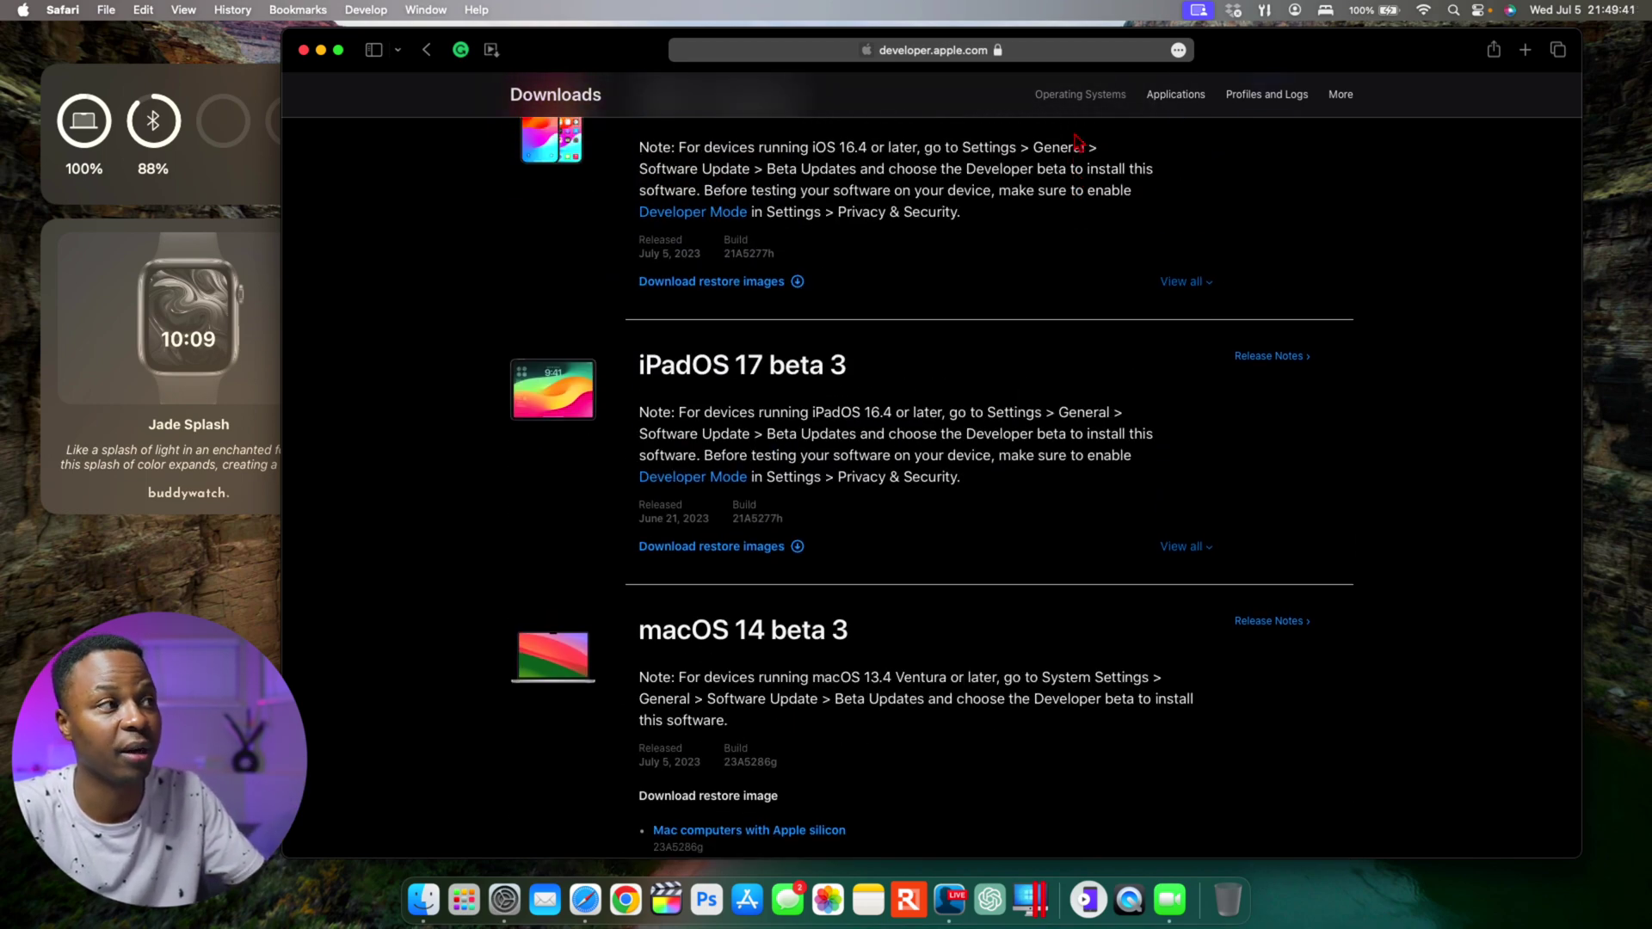
scroll(1078, 142, "up", 5)
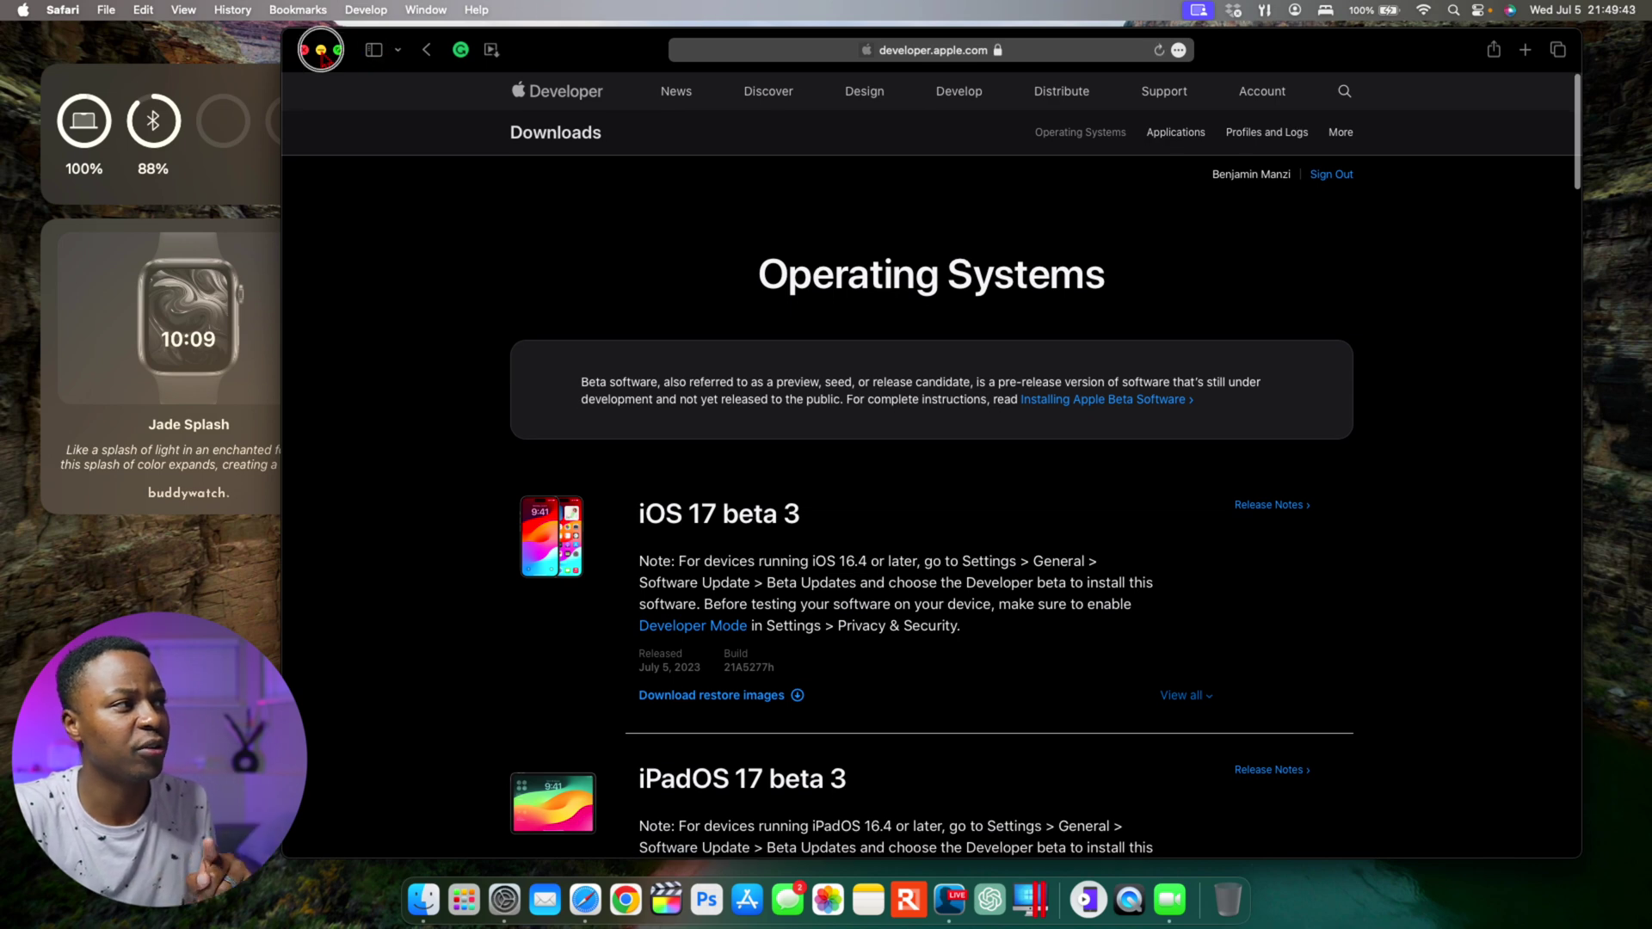
left_click(322, 51)
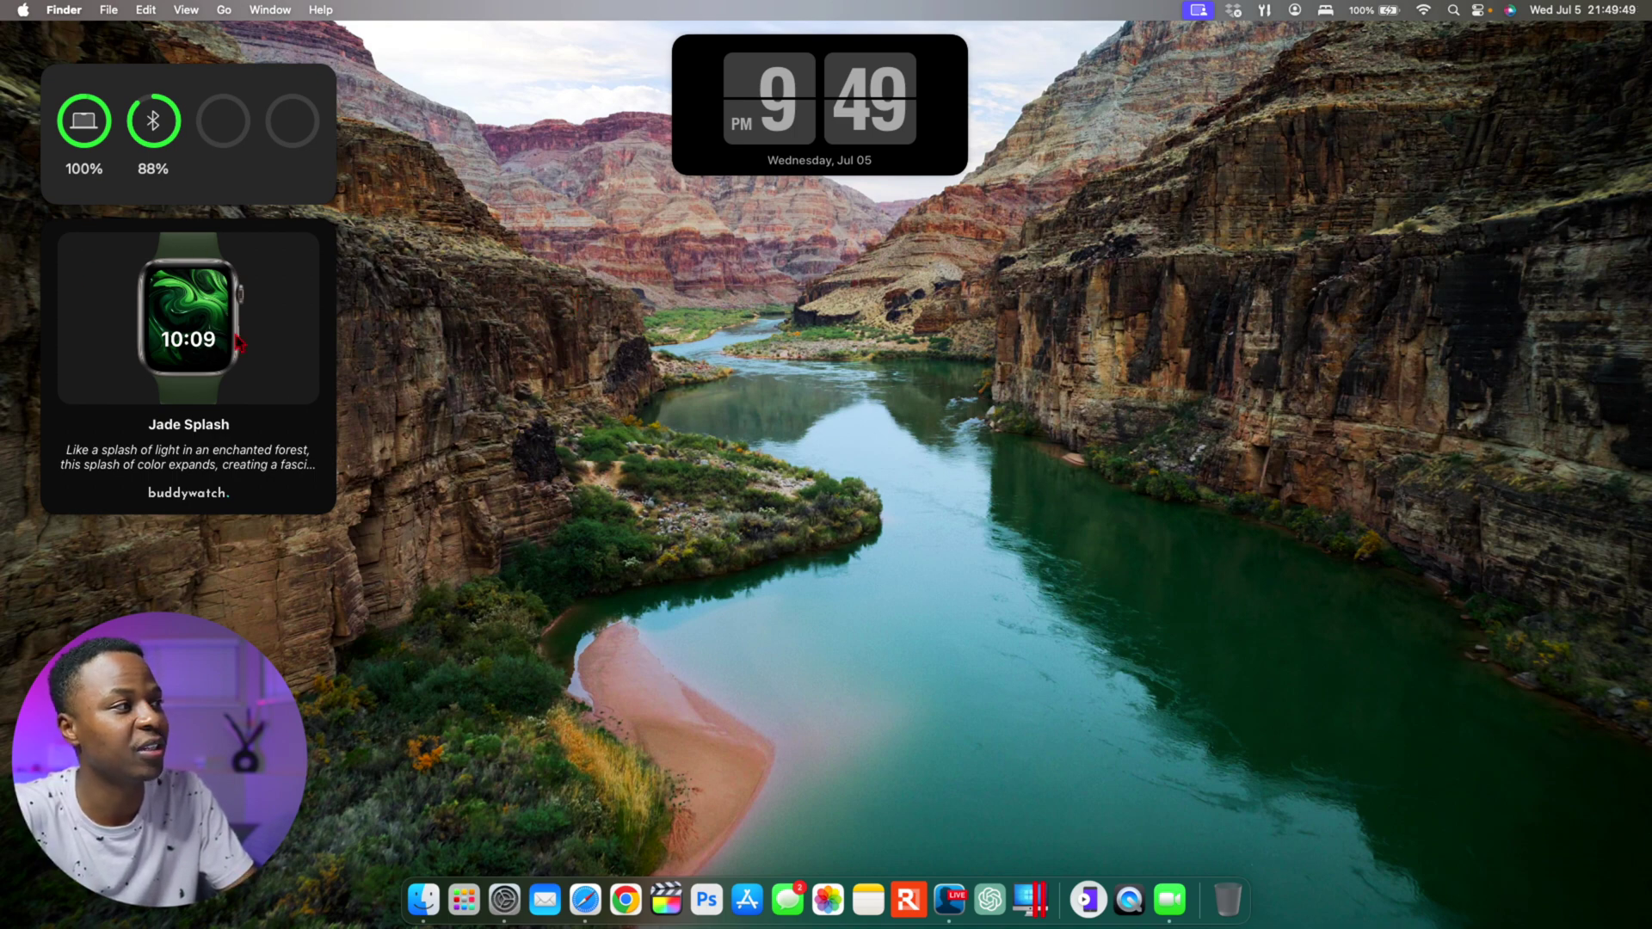
left_click(1582, 10)
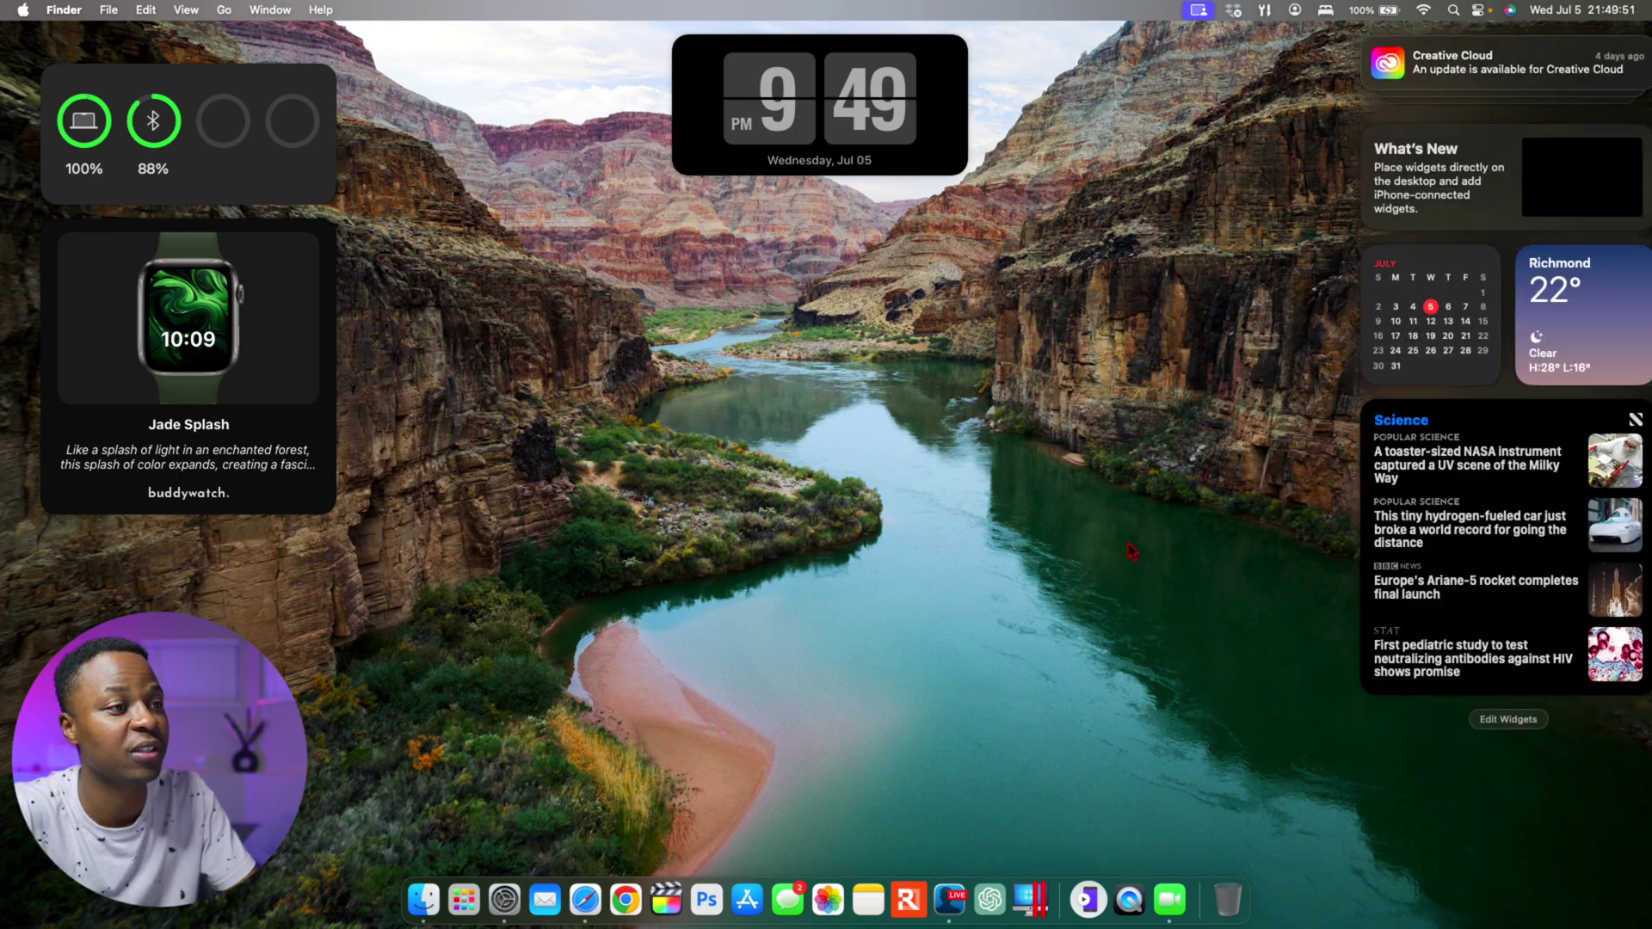
left_click(1490, 719)
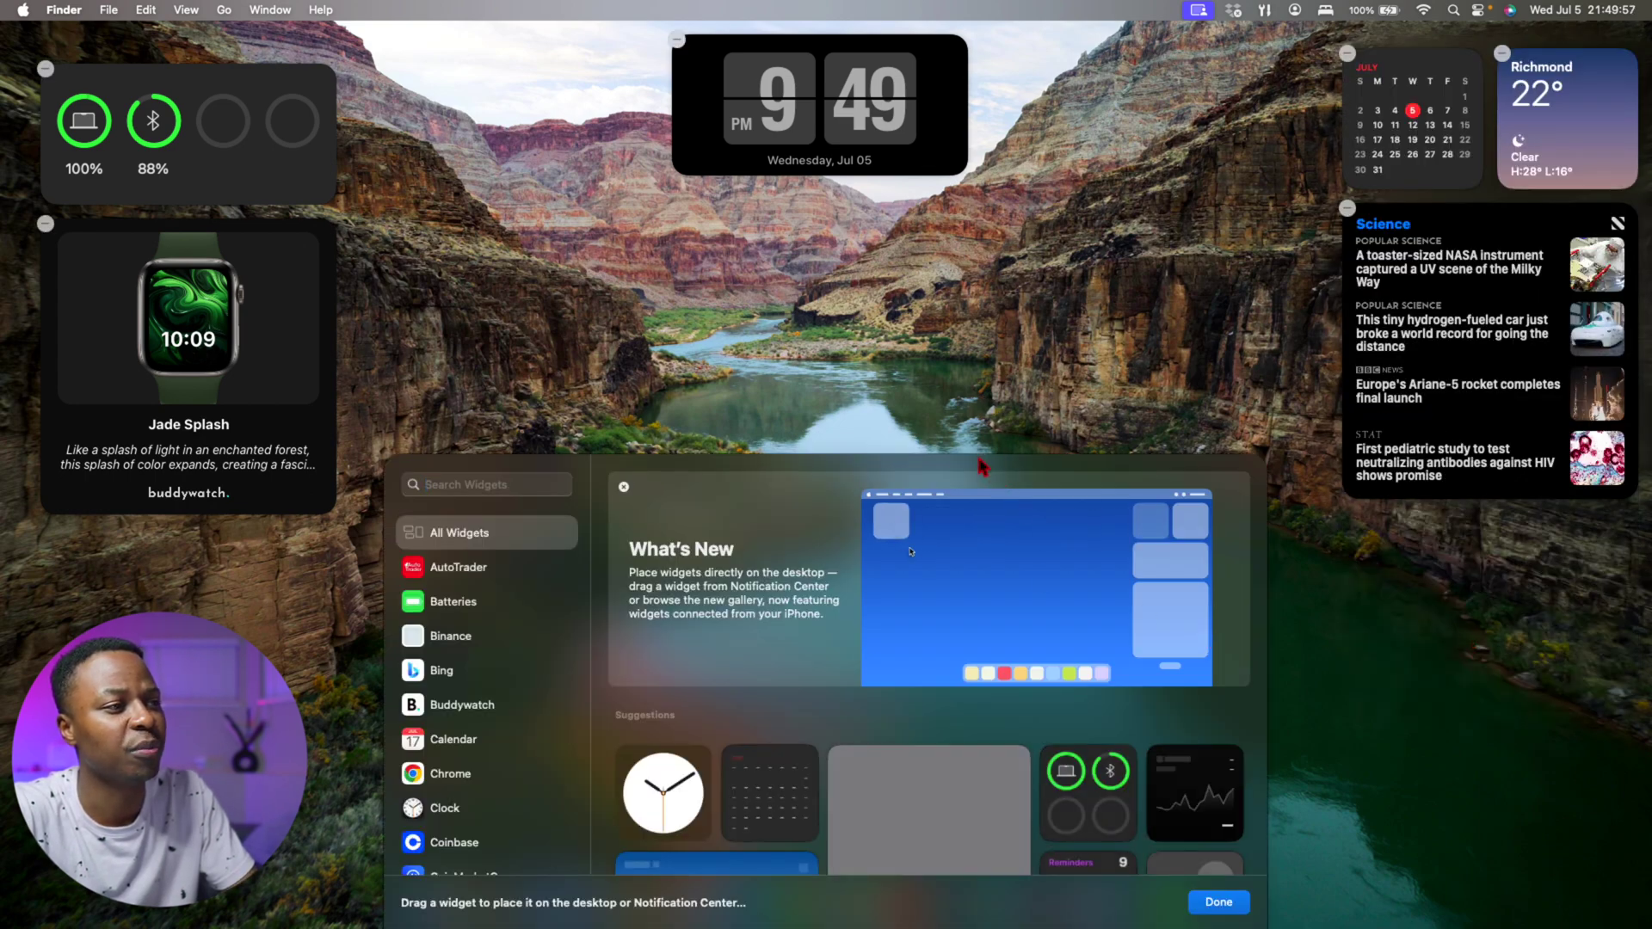
left_click_drag(983, 458, 996, 203)
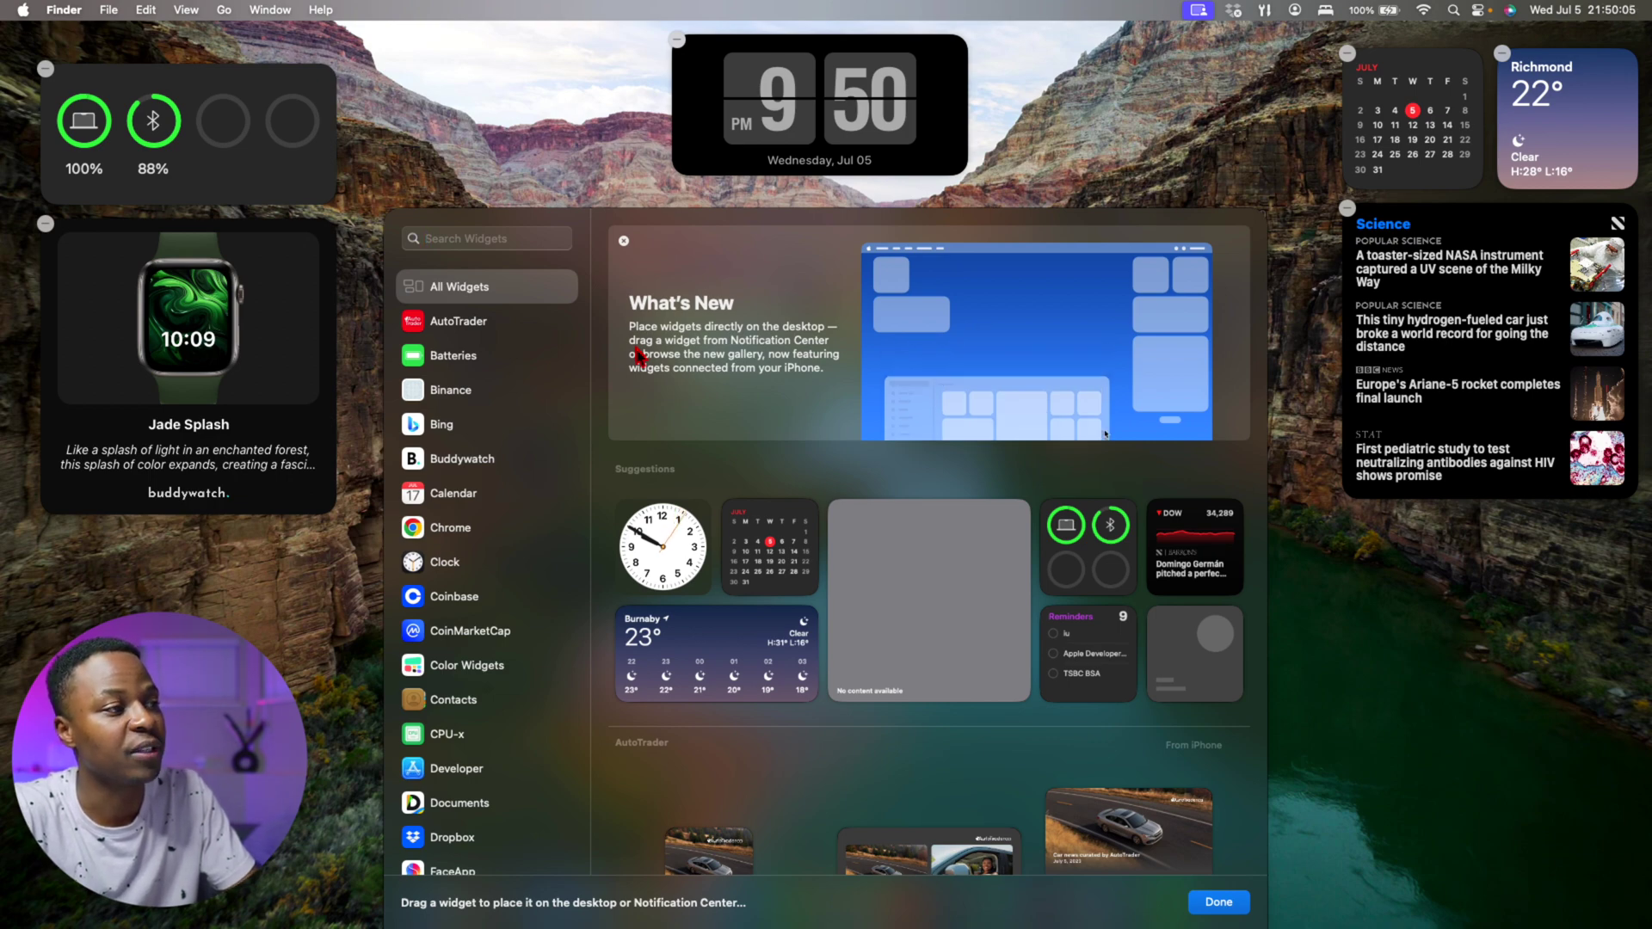
scroll(488, 506, "down", 10)
scroll(488, 506, "down", 20)
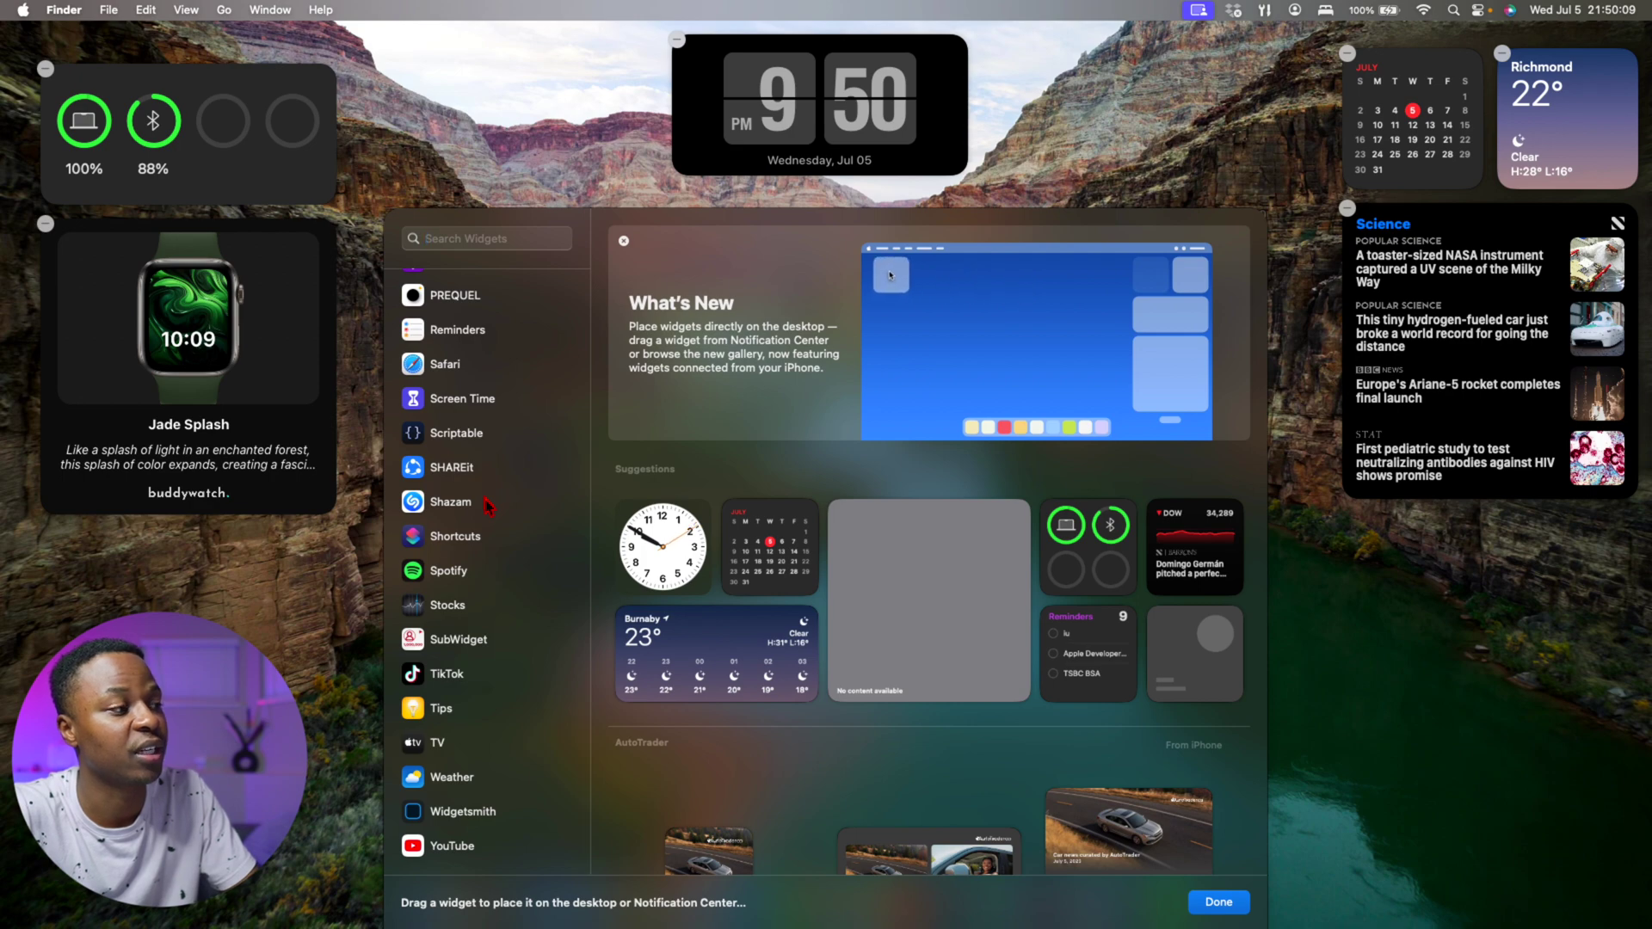
left_click(1218, 902)
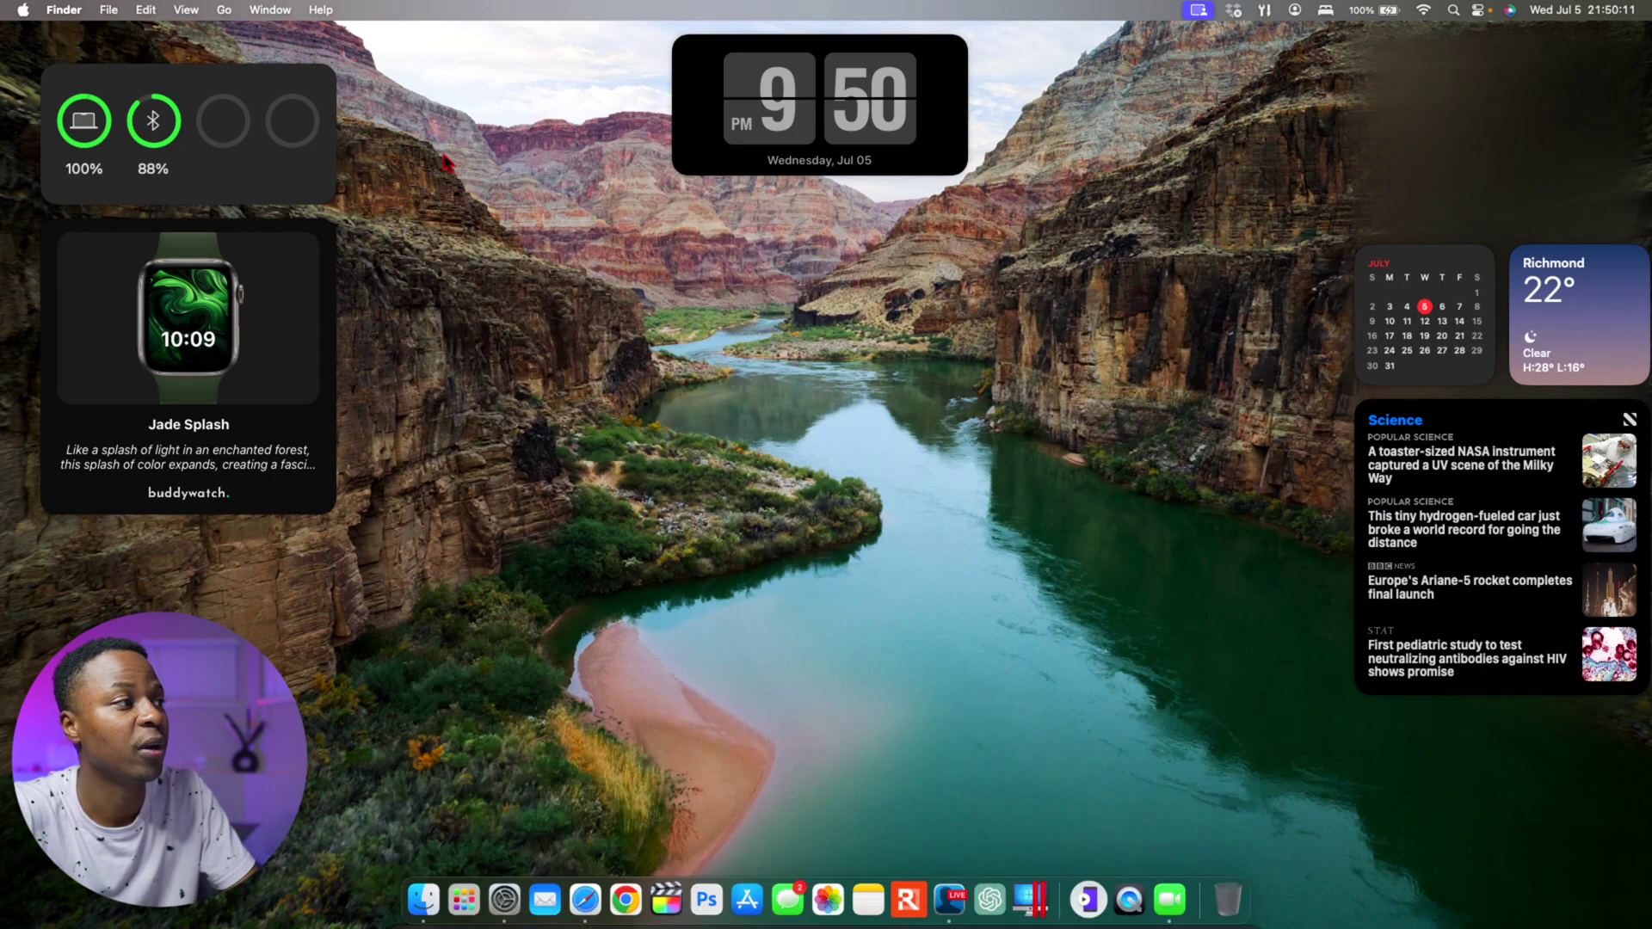
Review Desktop & Dock settings down to the Widgets section, then close System Settings
left_click(503, 900)
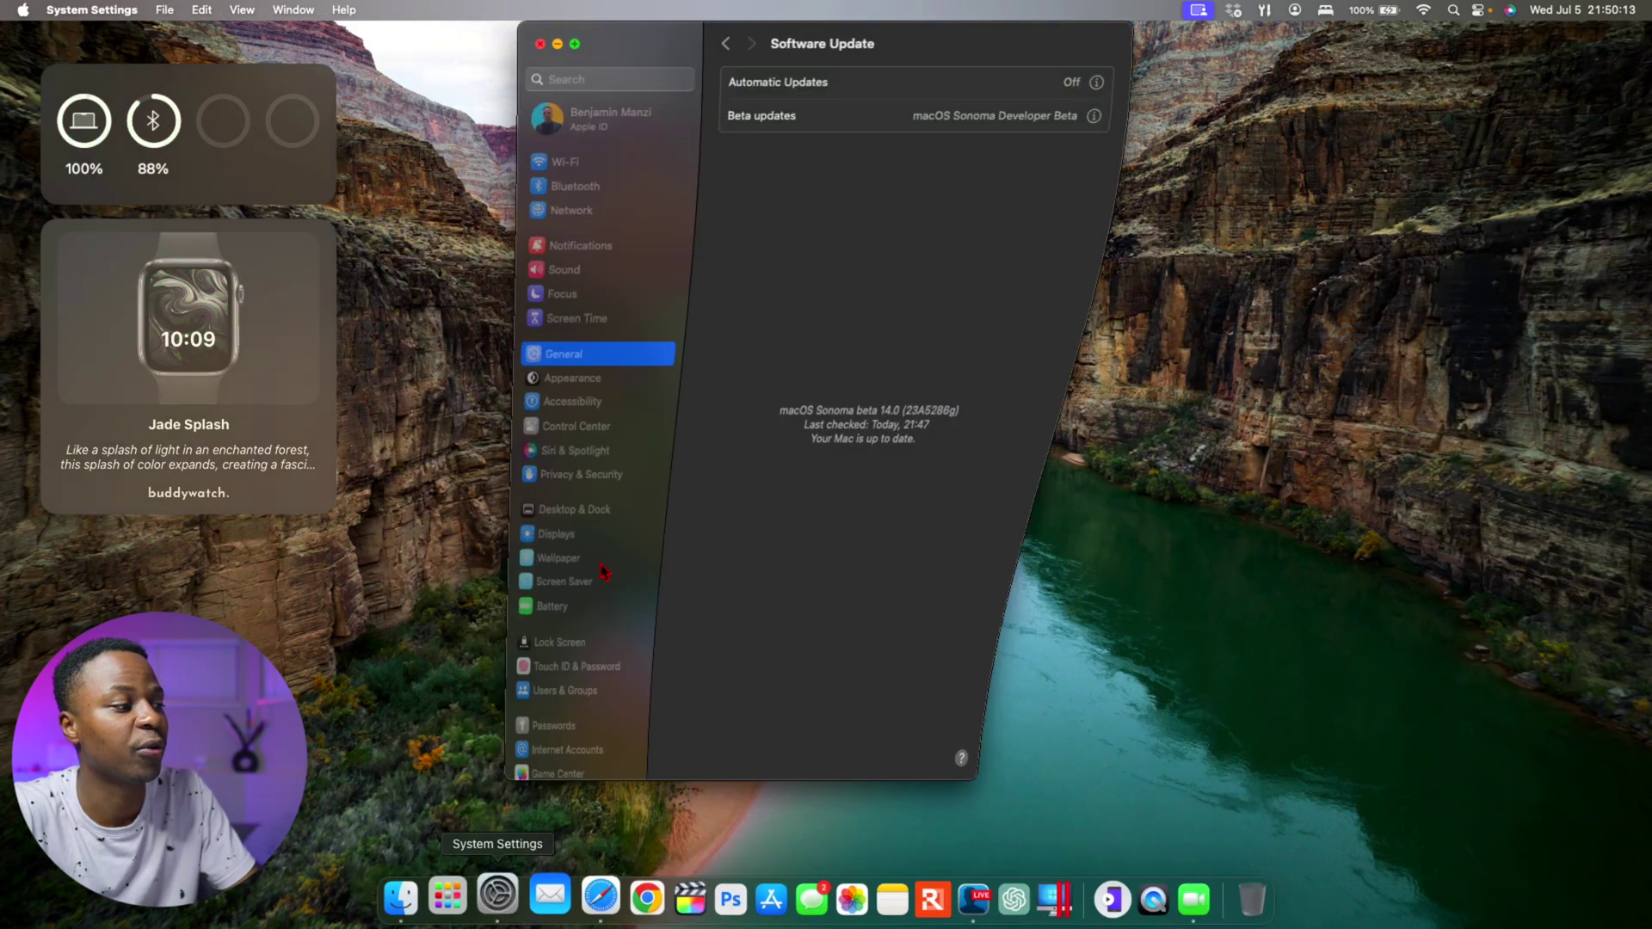
left_click(592, 511)
scroll(815, 479, "down", 8)
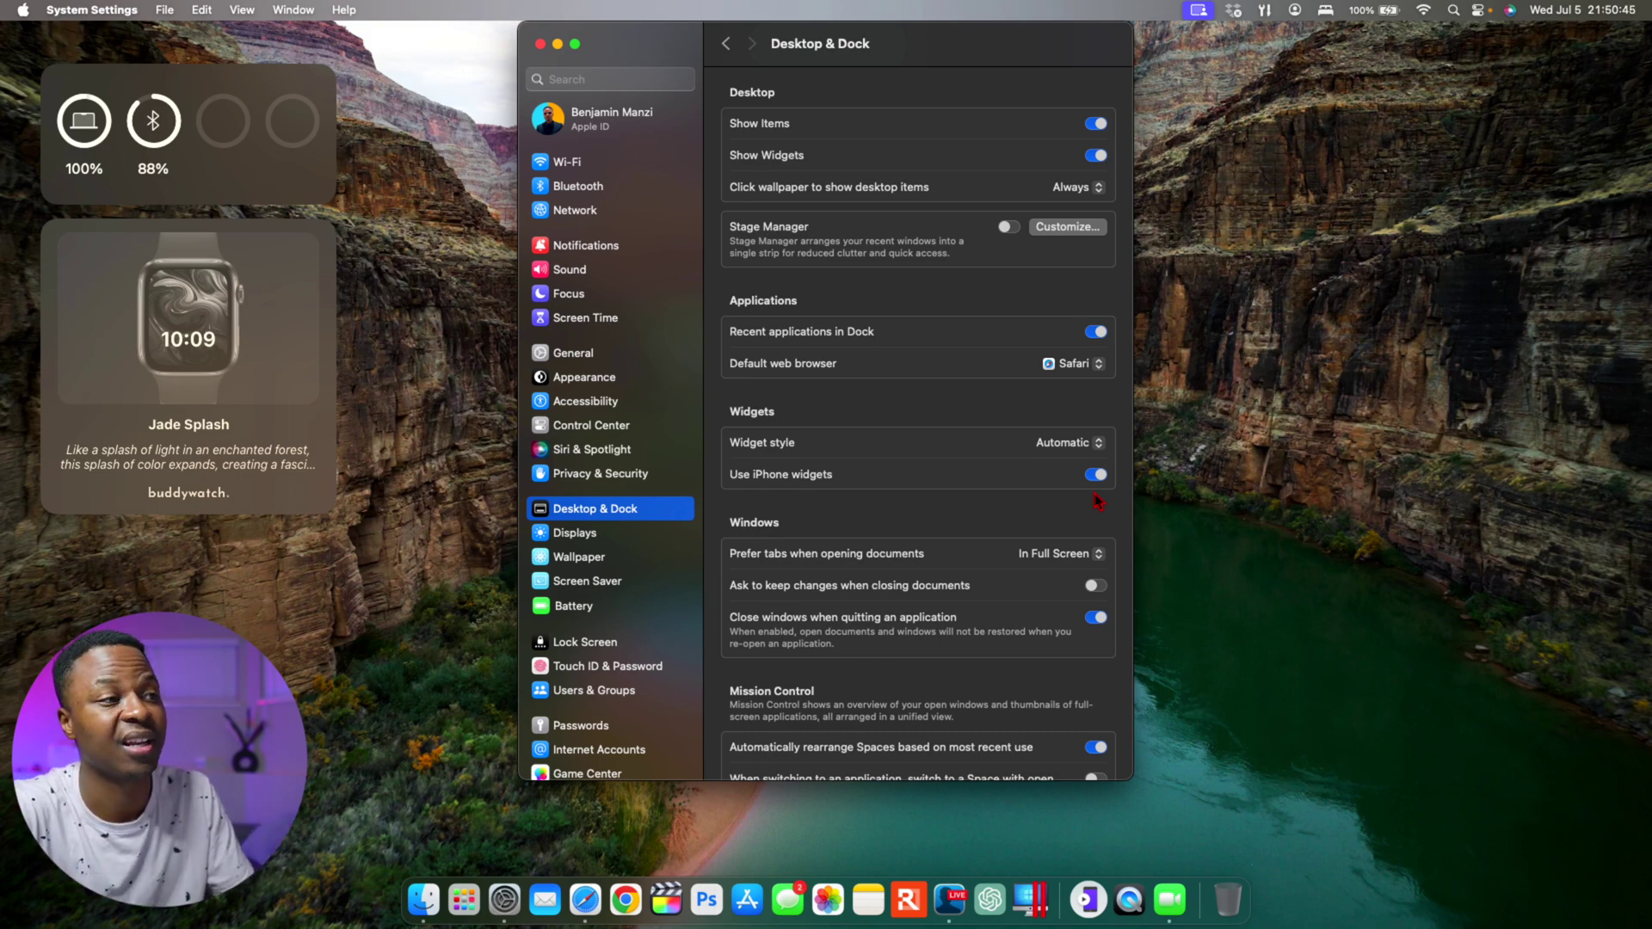
left_click(540, 44)
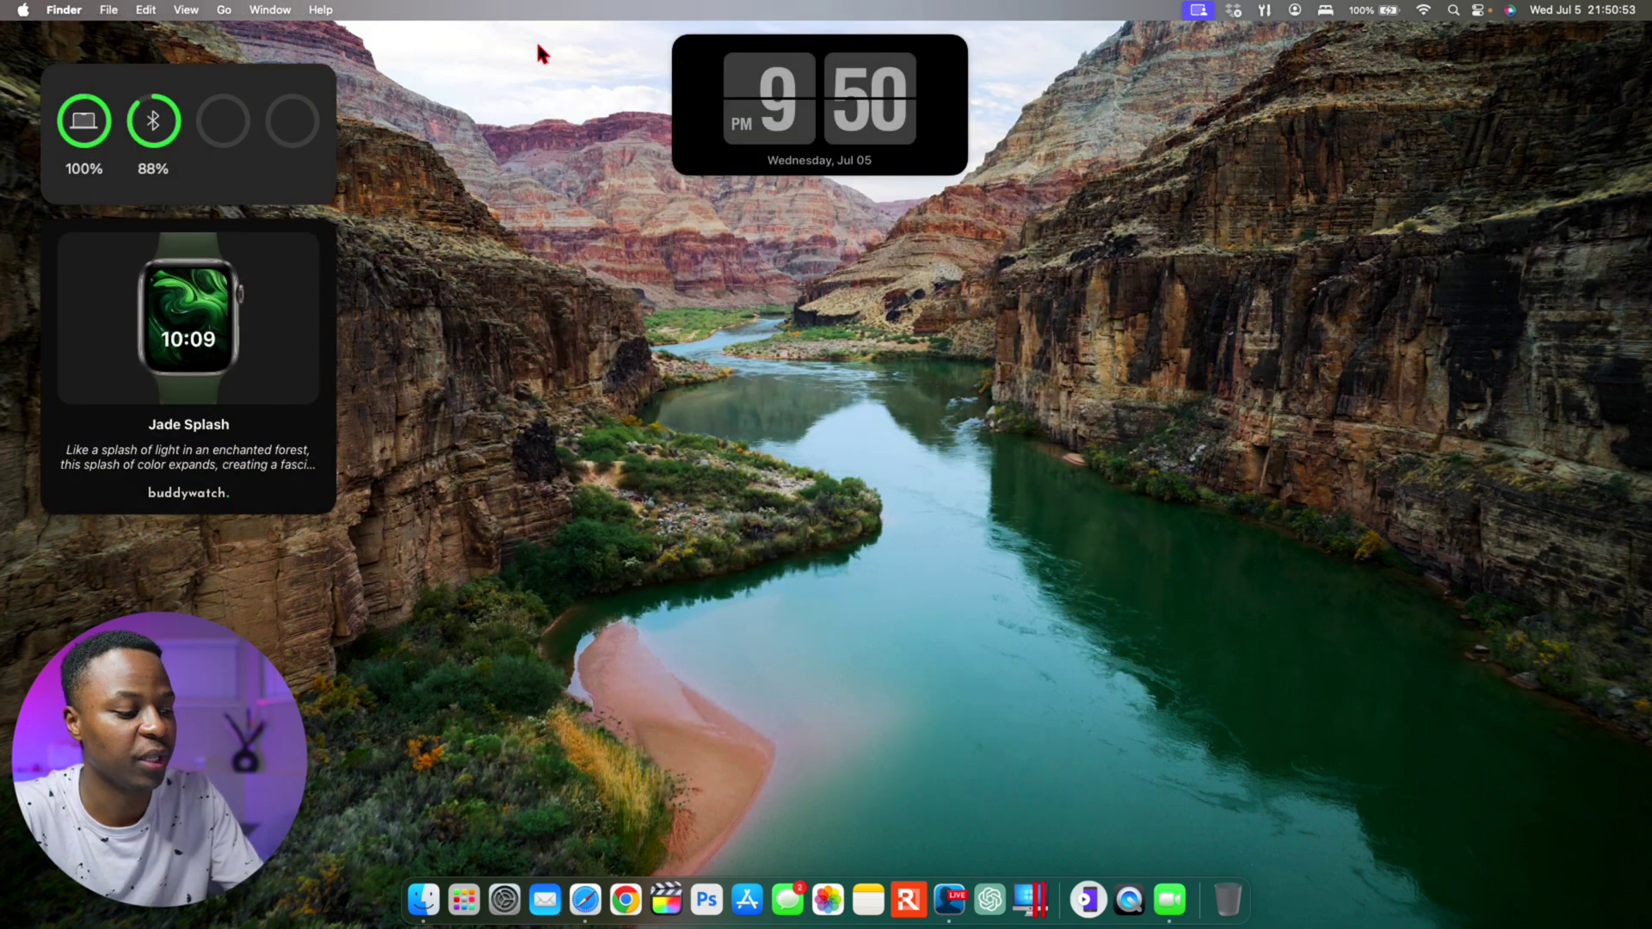
Confirm via About Safari that Safari is version 17.0, then close the About window
left_click(585, 900)
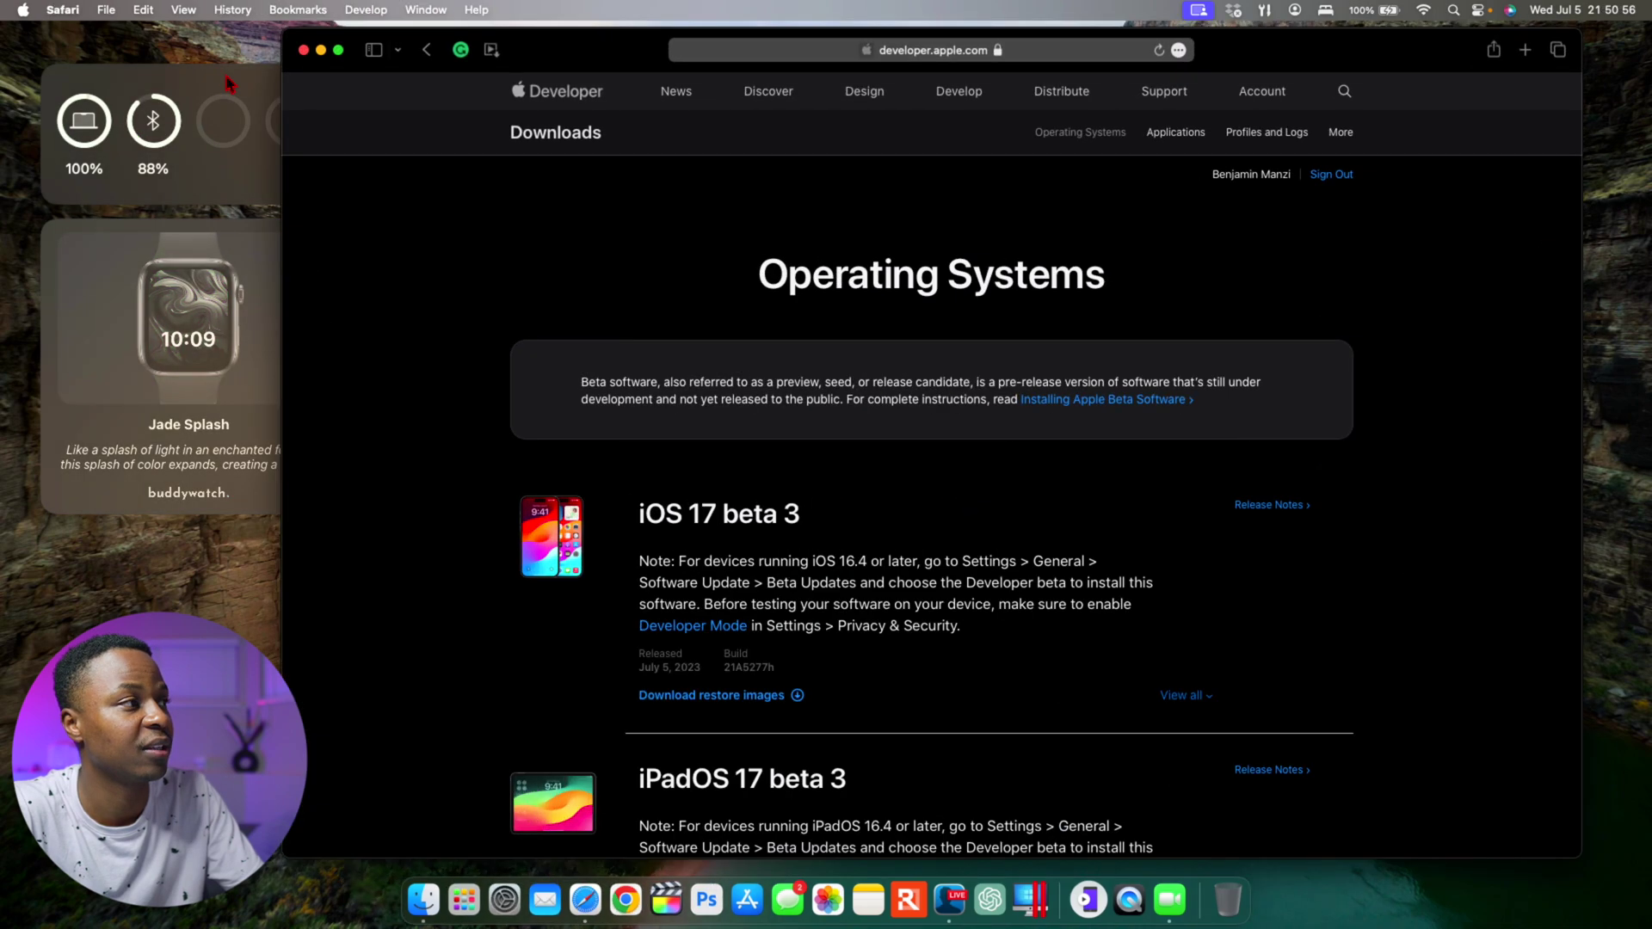
left_click(61, 11)
left_click(89, 38)
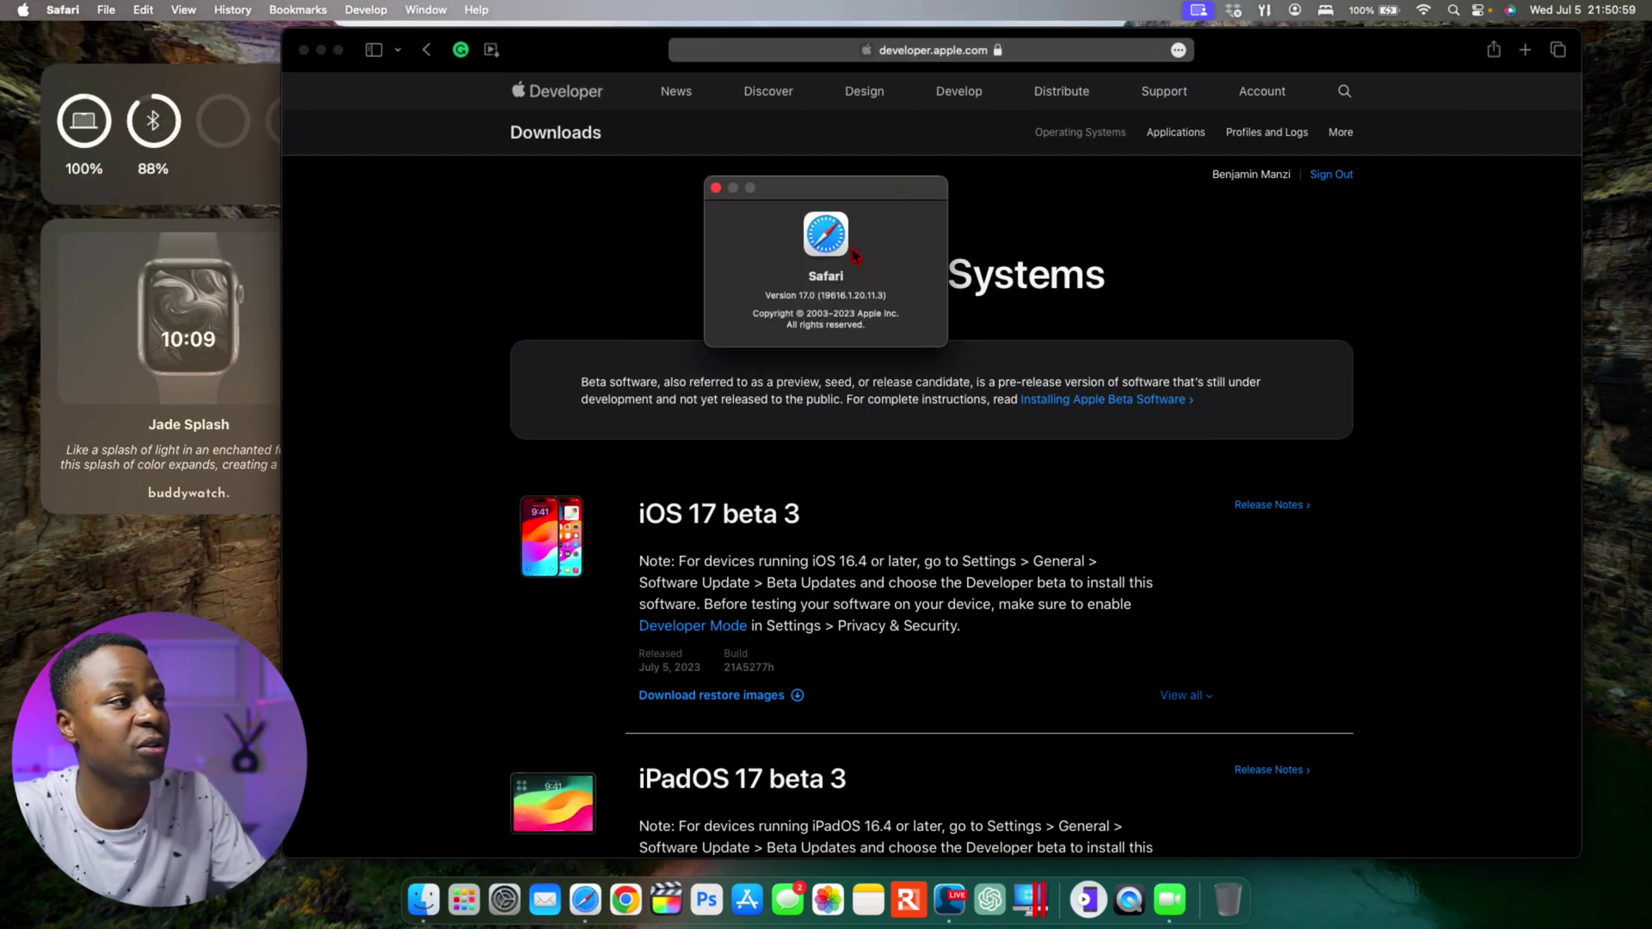
left_click_drag(839, 197, 1073, 234)
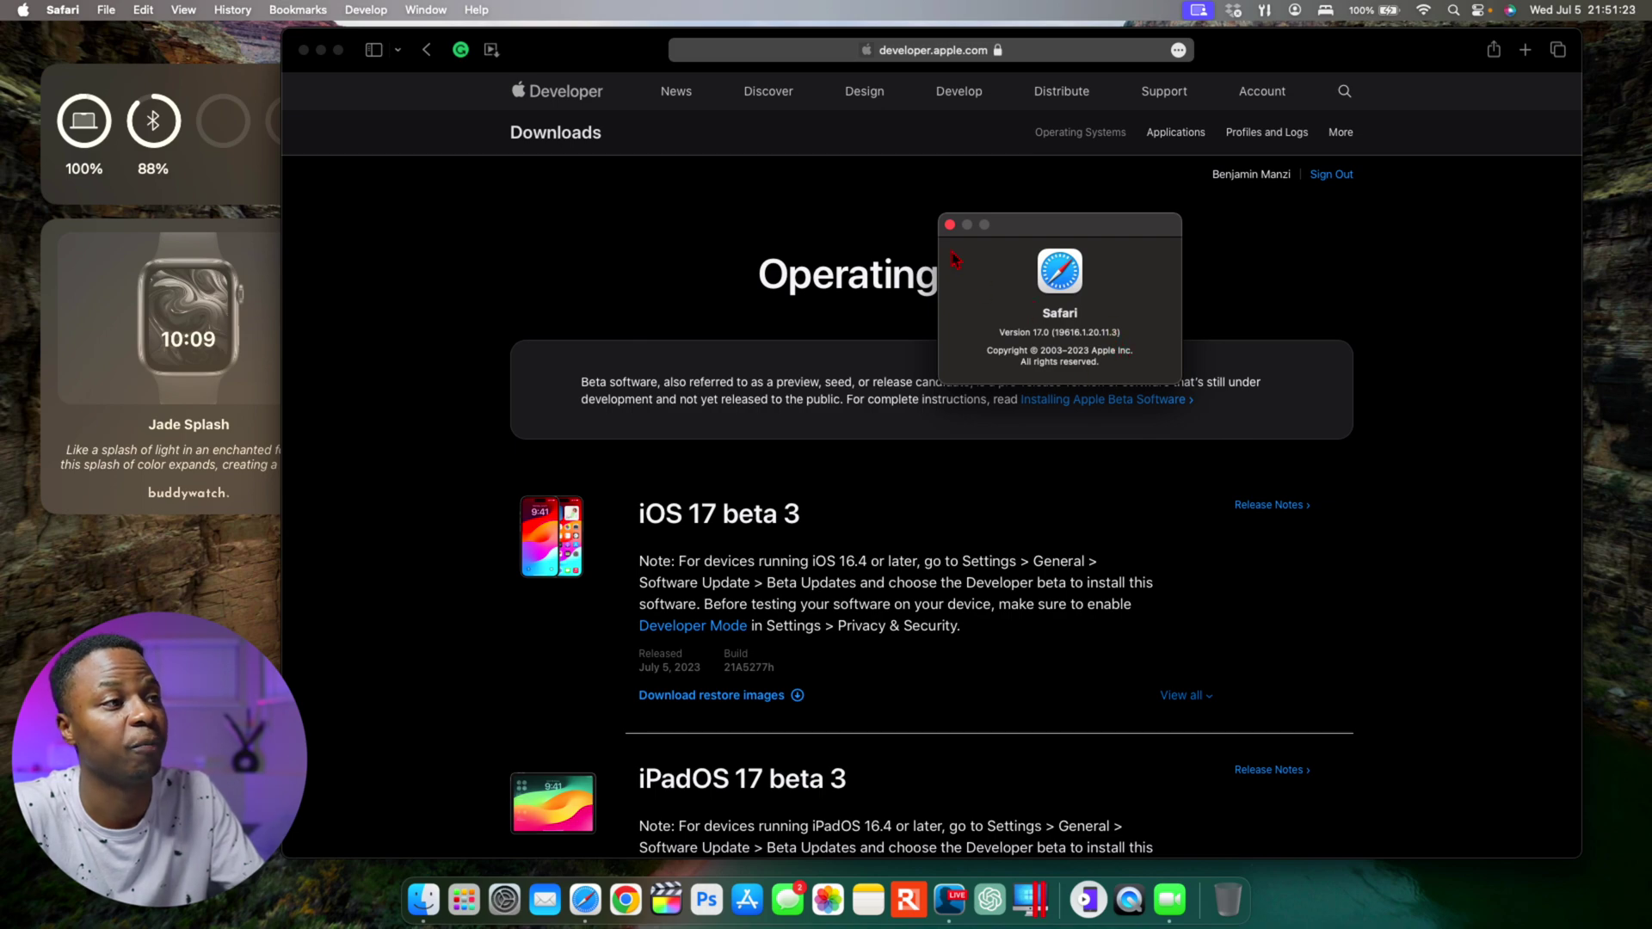
left_click(950, 225)
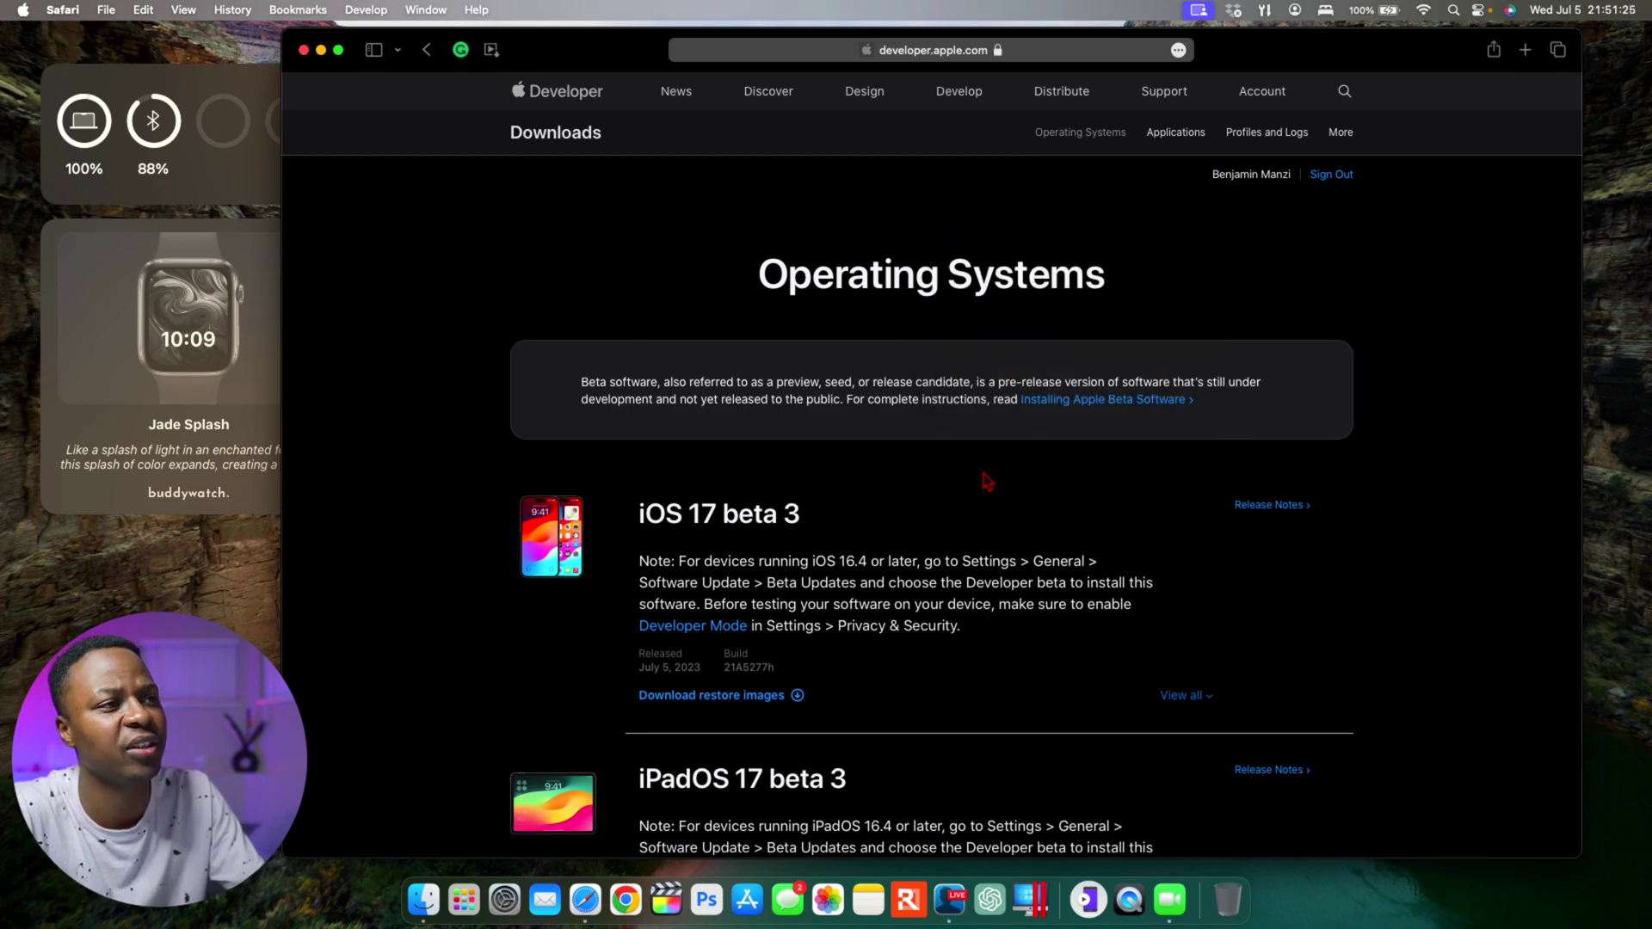
scroll(987, 480, "down", 15)
scroll(988, 477, "up", 2)
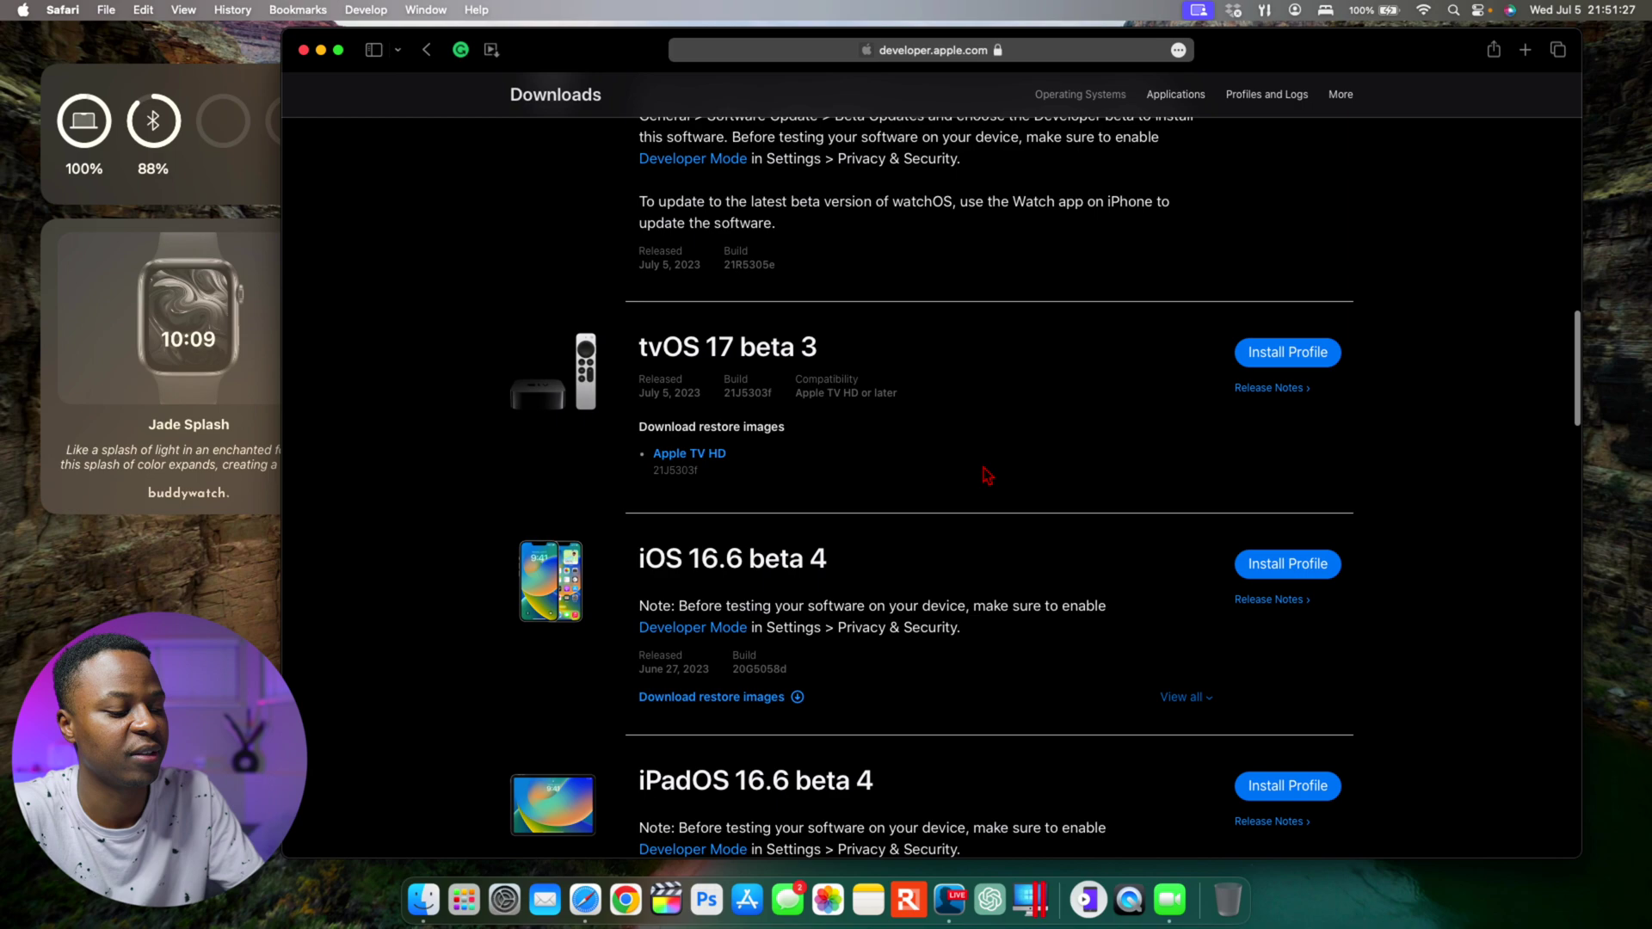
Minimise Safari and open Privacy & Security > Location Services in System Settings
left_click(321, 50)
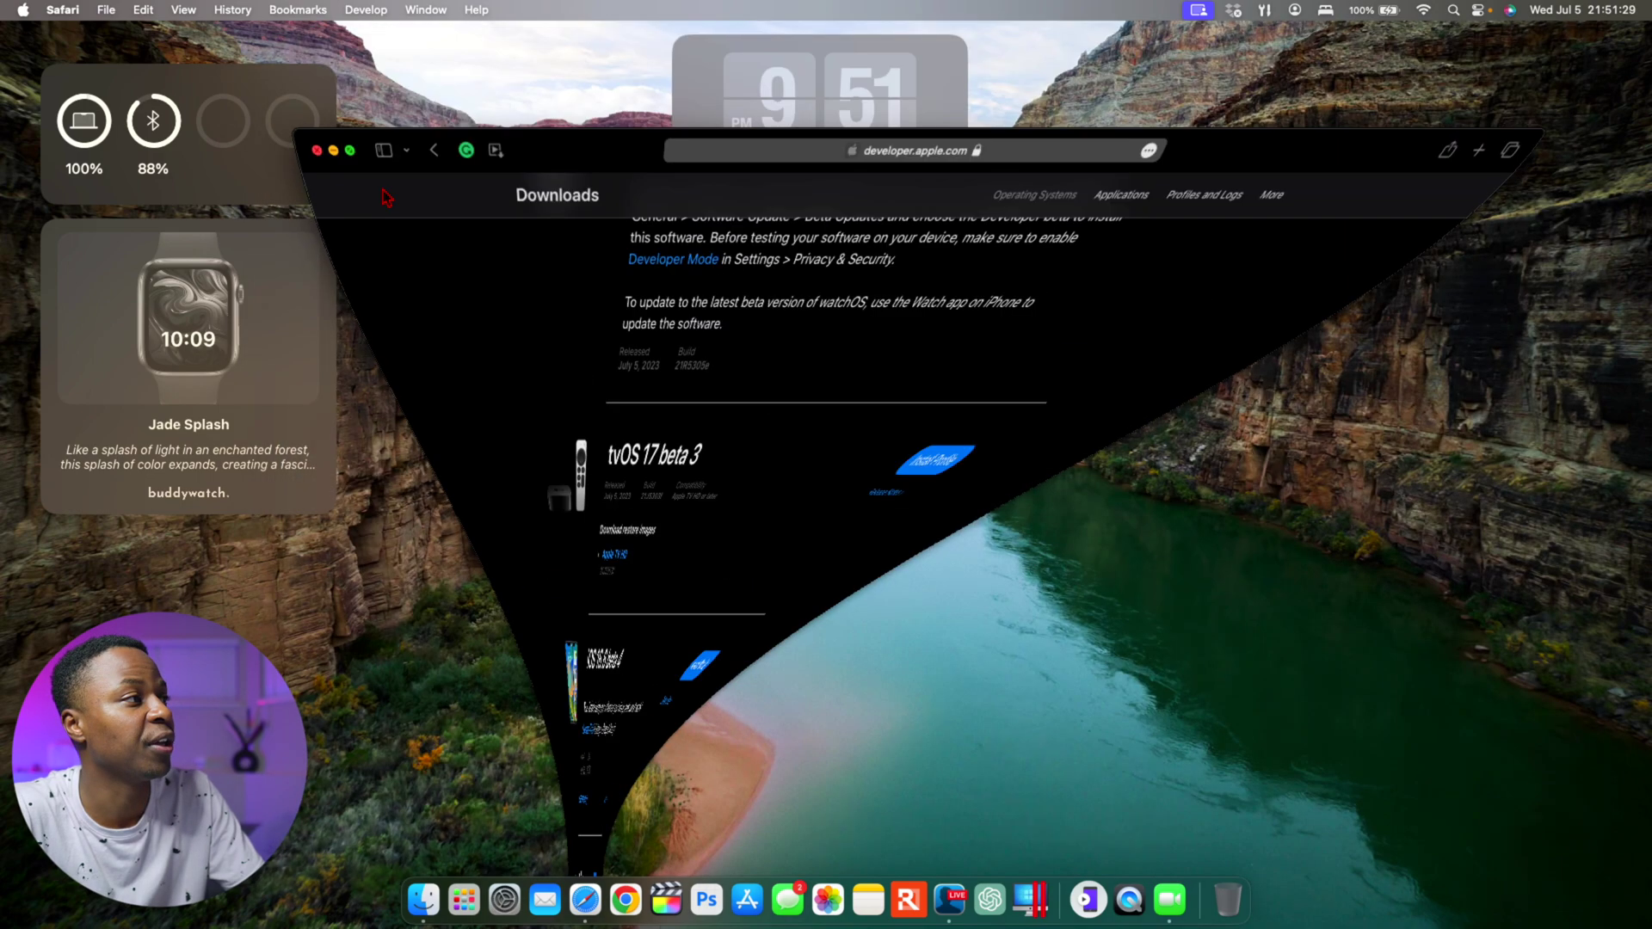
left_click(503, 895)
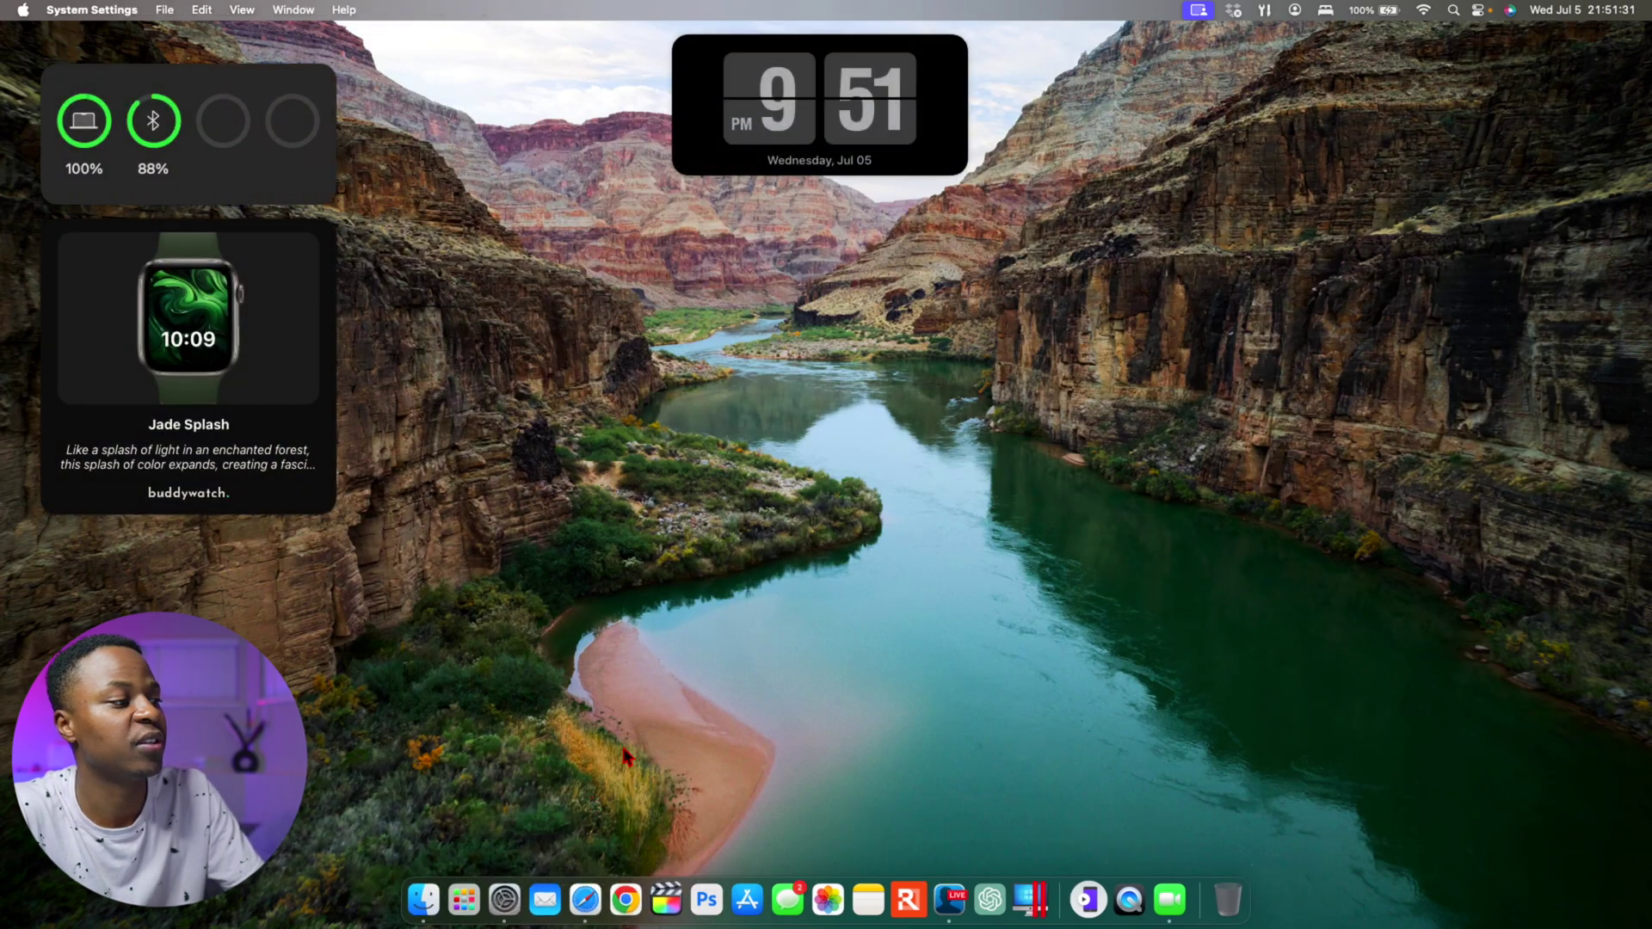
scroll(584, 415, "down", 3)
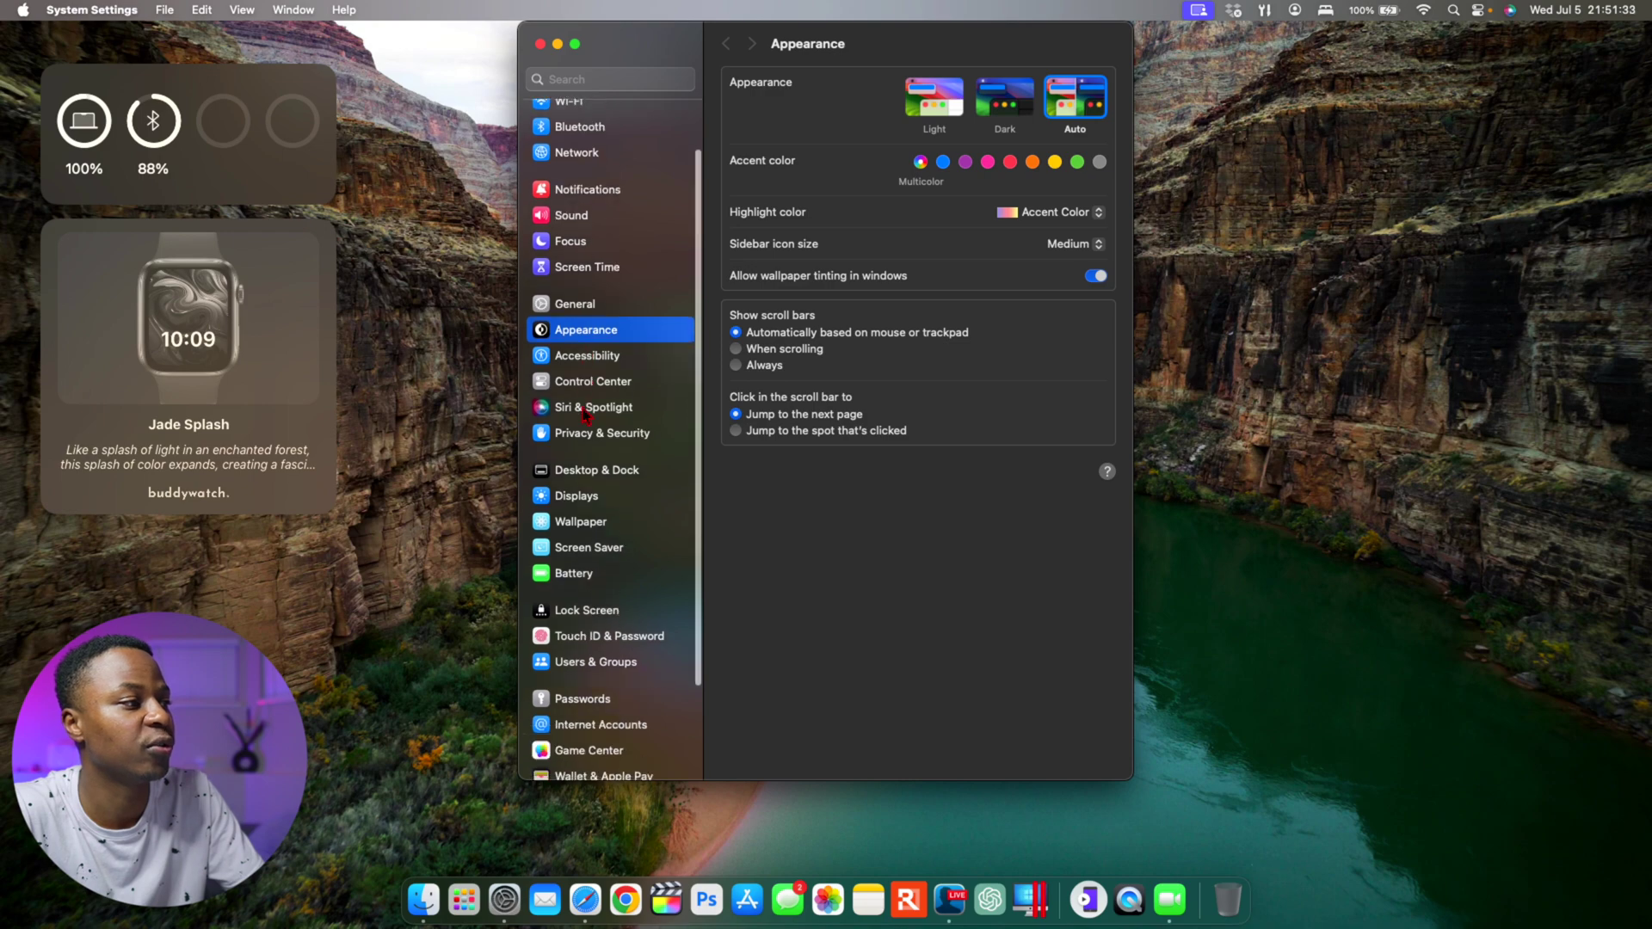
left_click(594, 433)
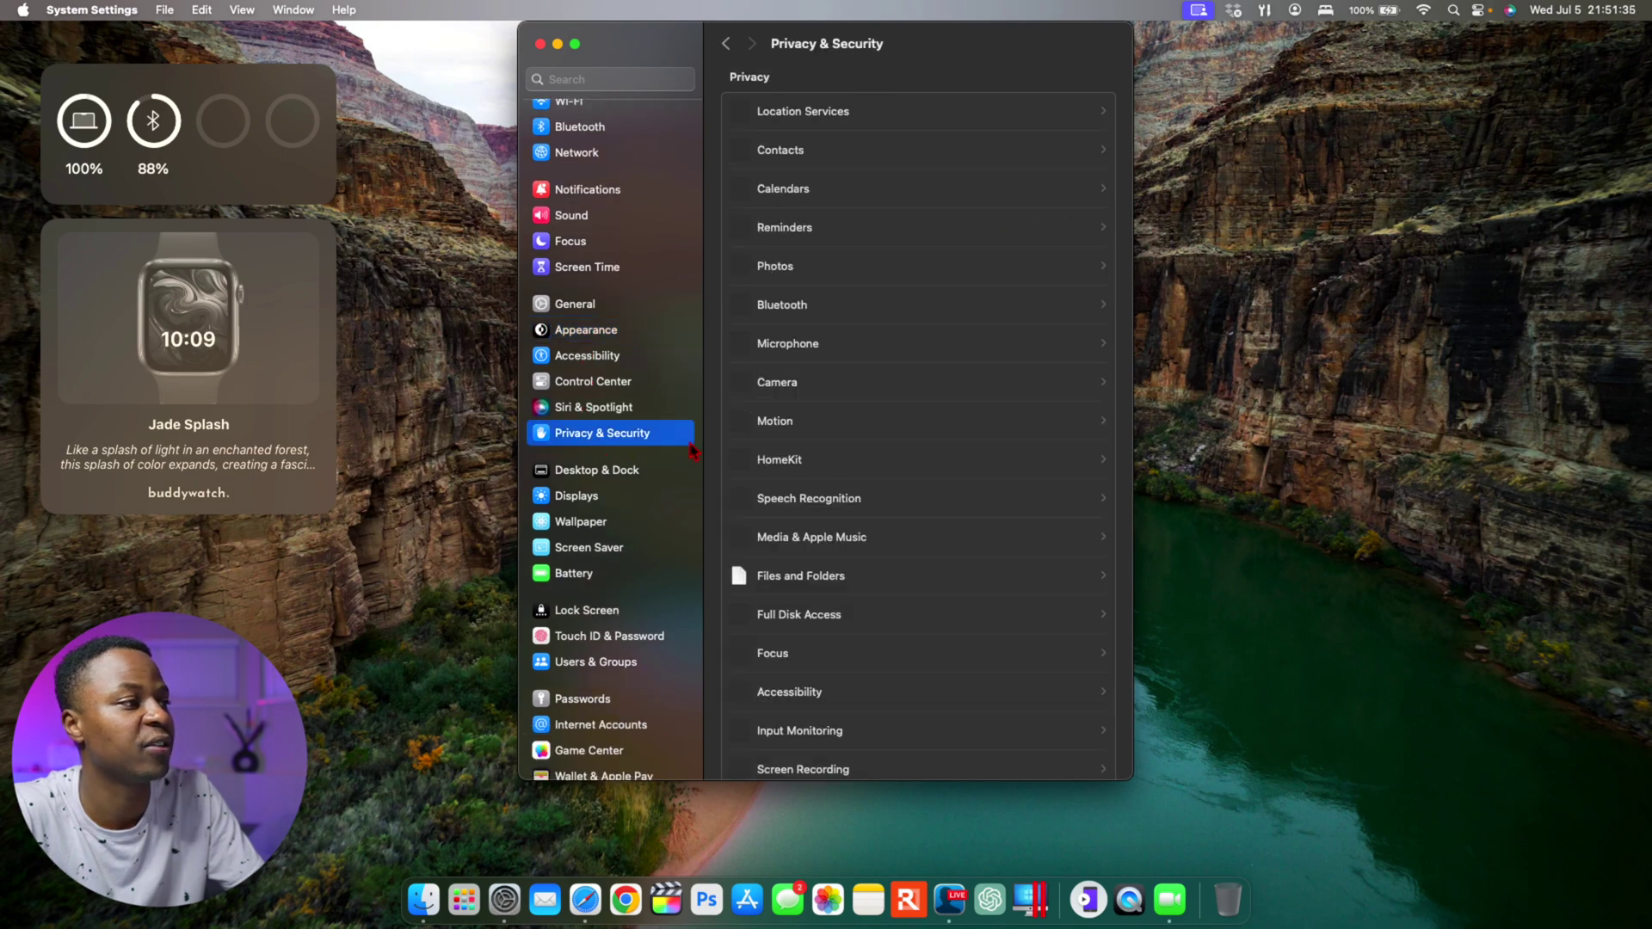
left_click(839, 122)
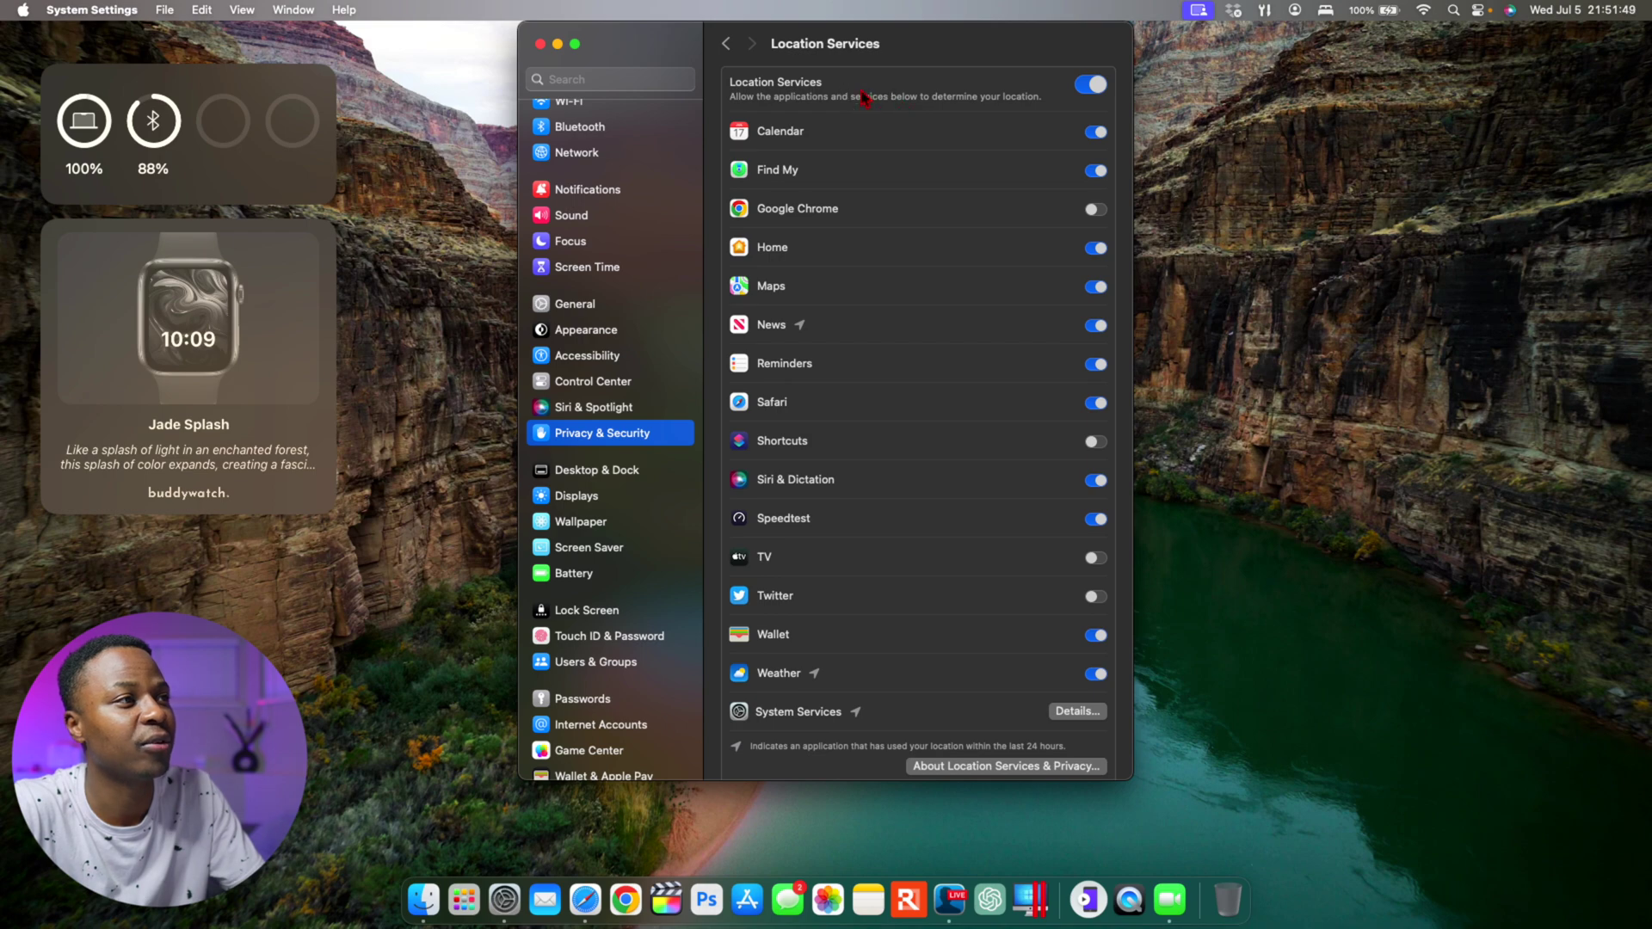
Review the System Services location details, close them with Done, and minimise System Settings
scroll(907, 273, "down", 2)
scroll(907, 274, "up", 2)
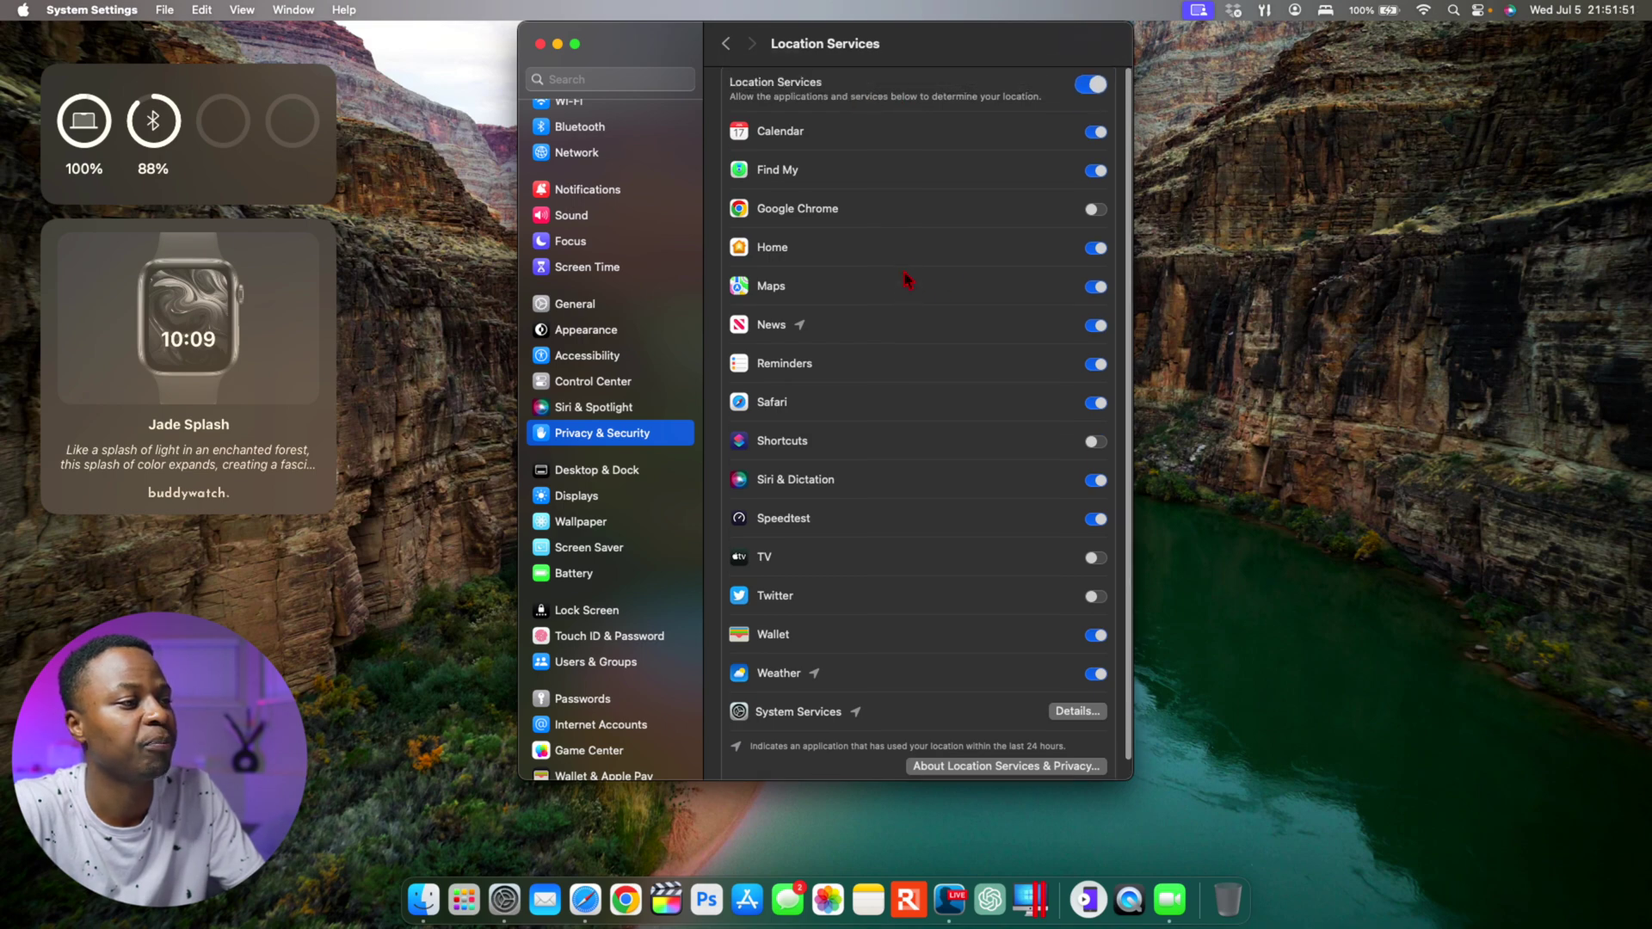
left_click(1076, 713)
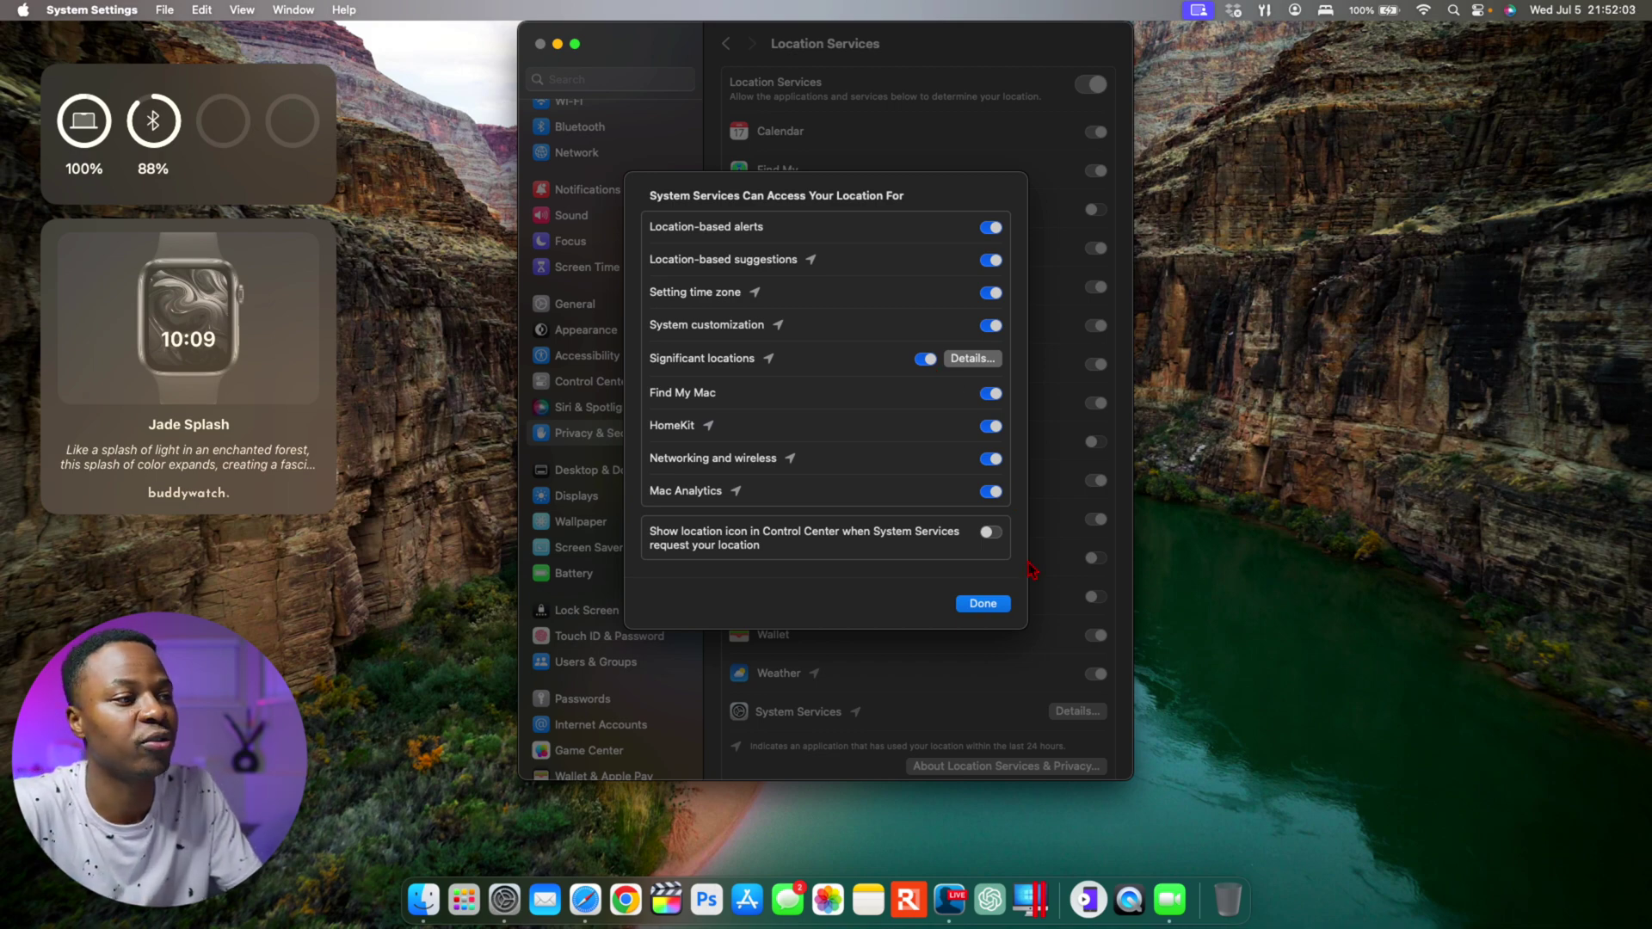
left_click(990, 607)
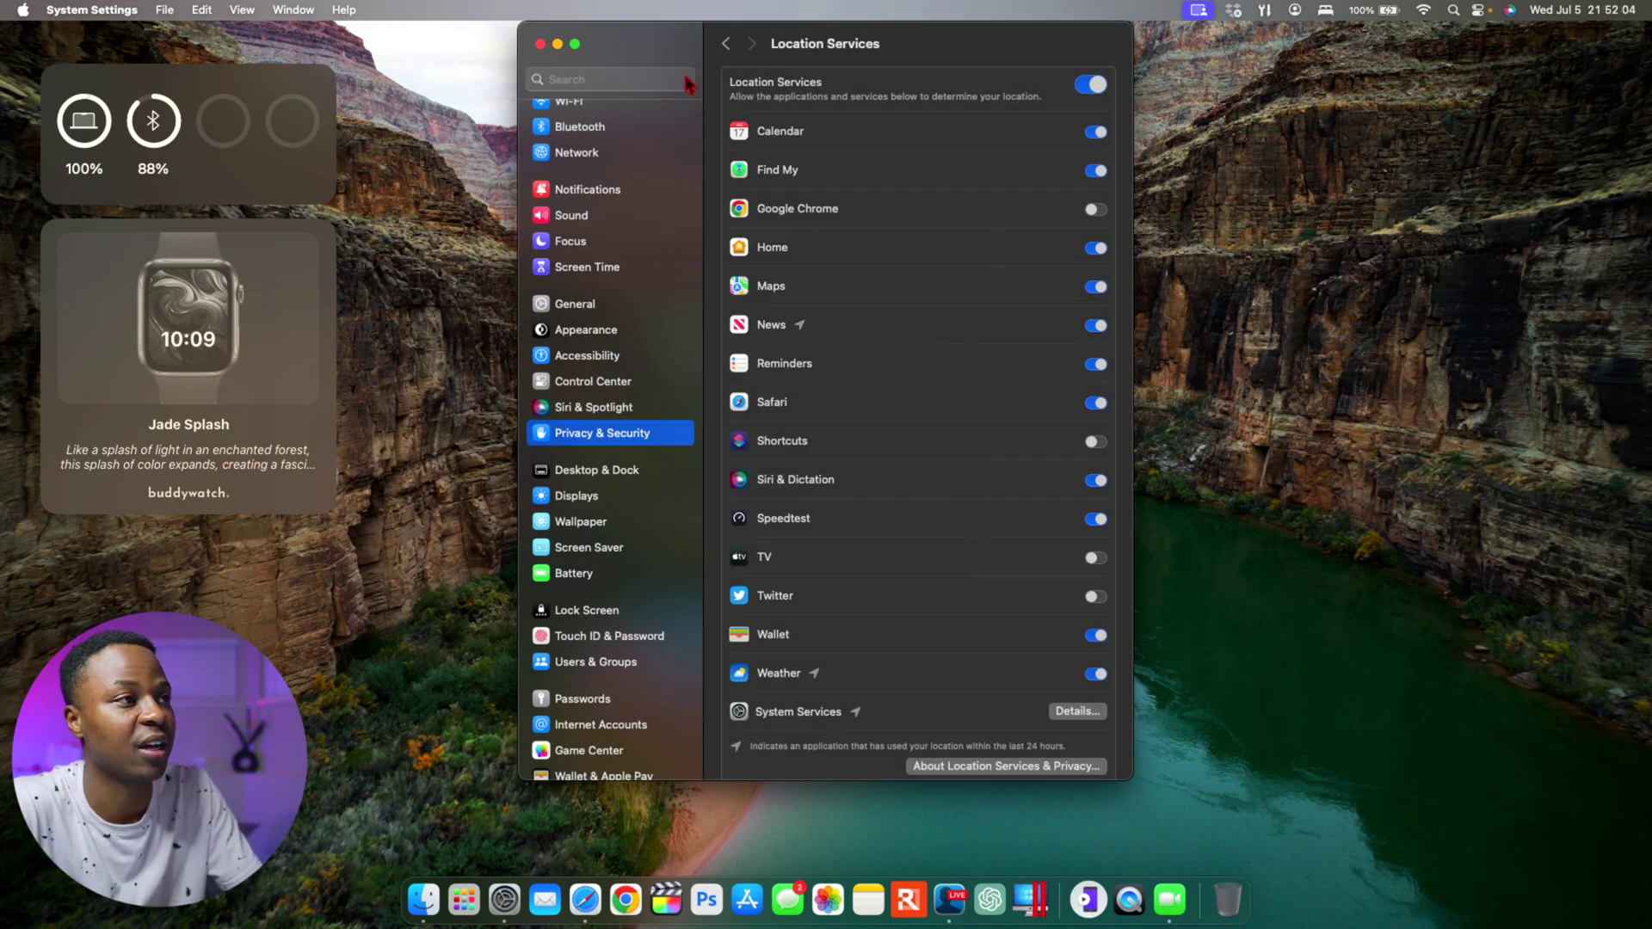
left_click(558, 44)
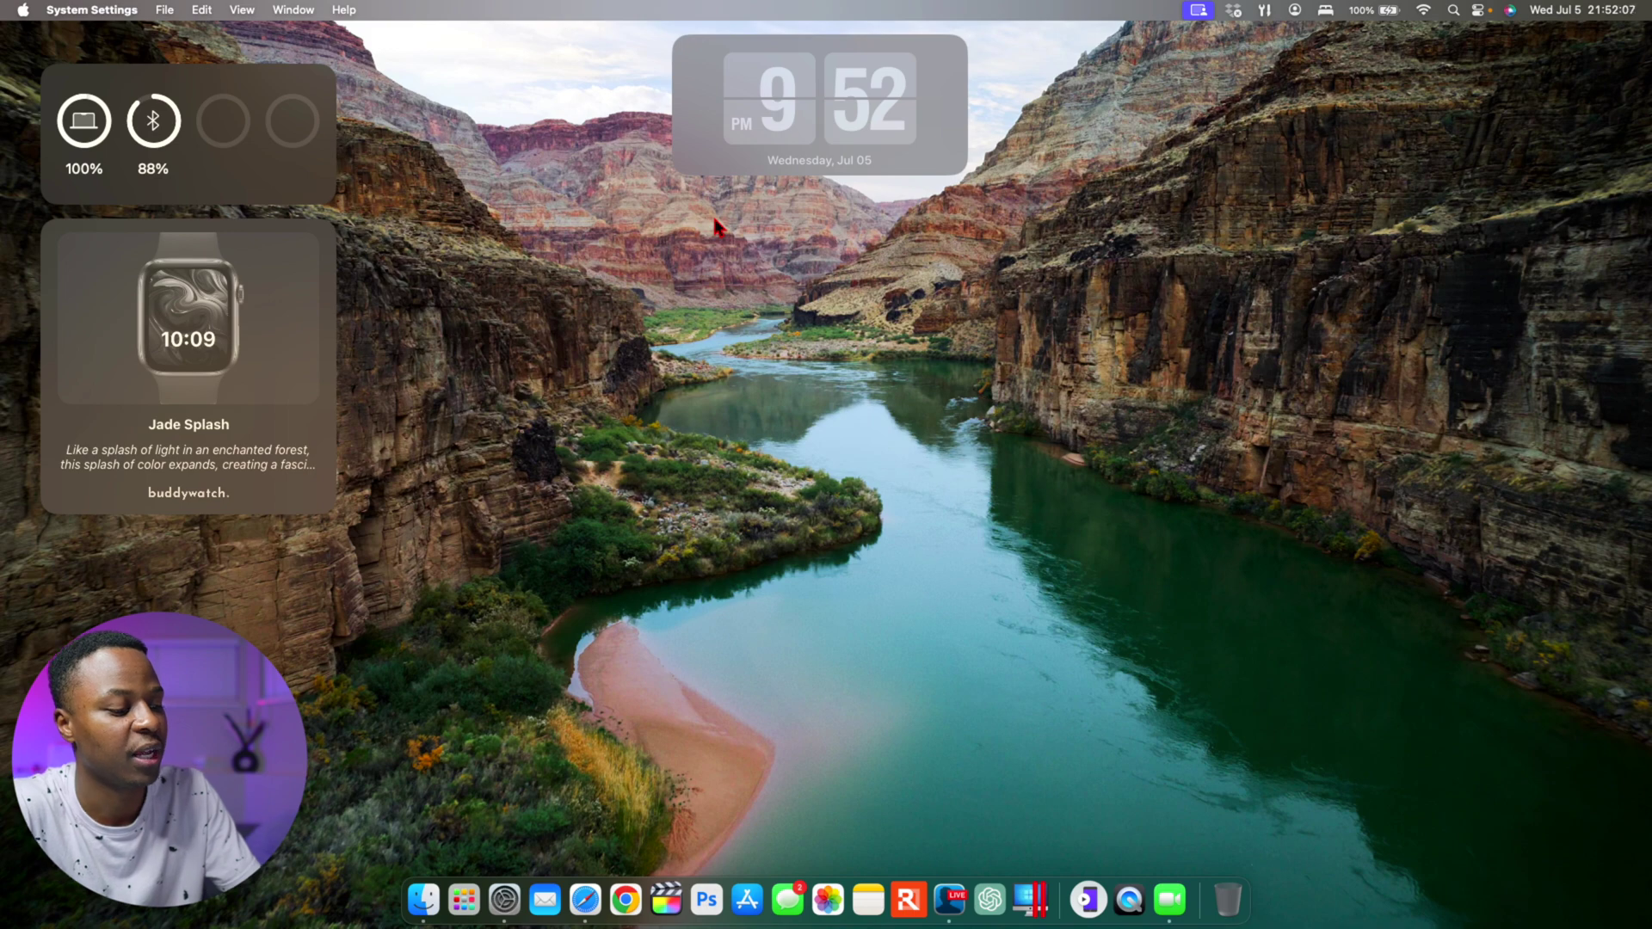
Open Launchpad and swipe back and forth through its app pages
left_click(464, 900)
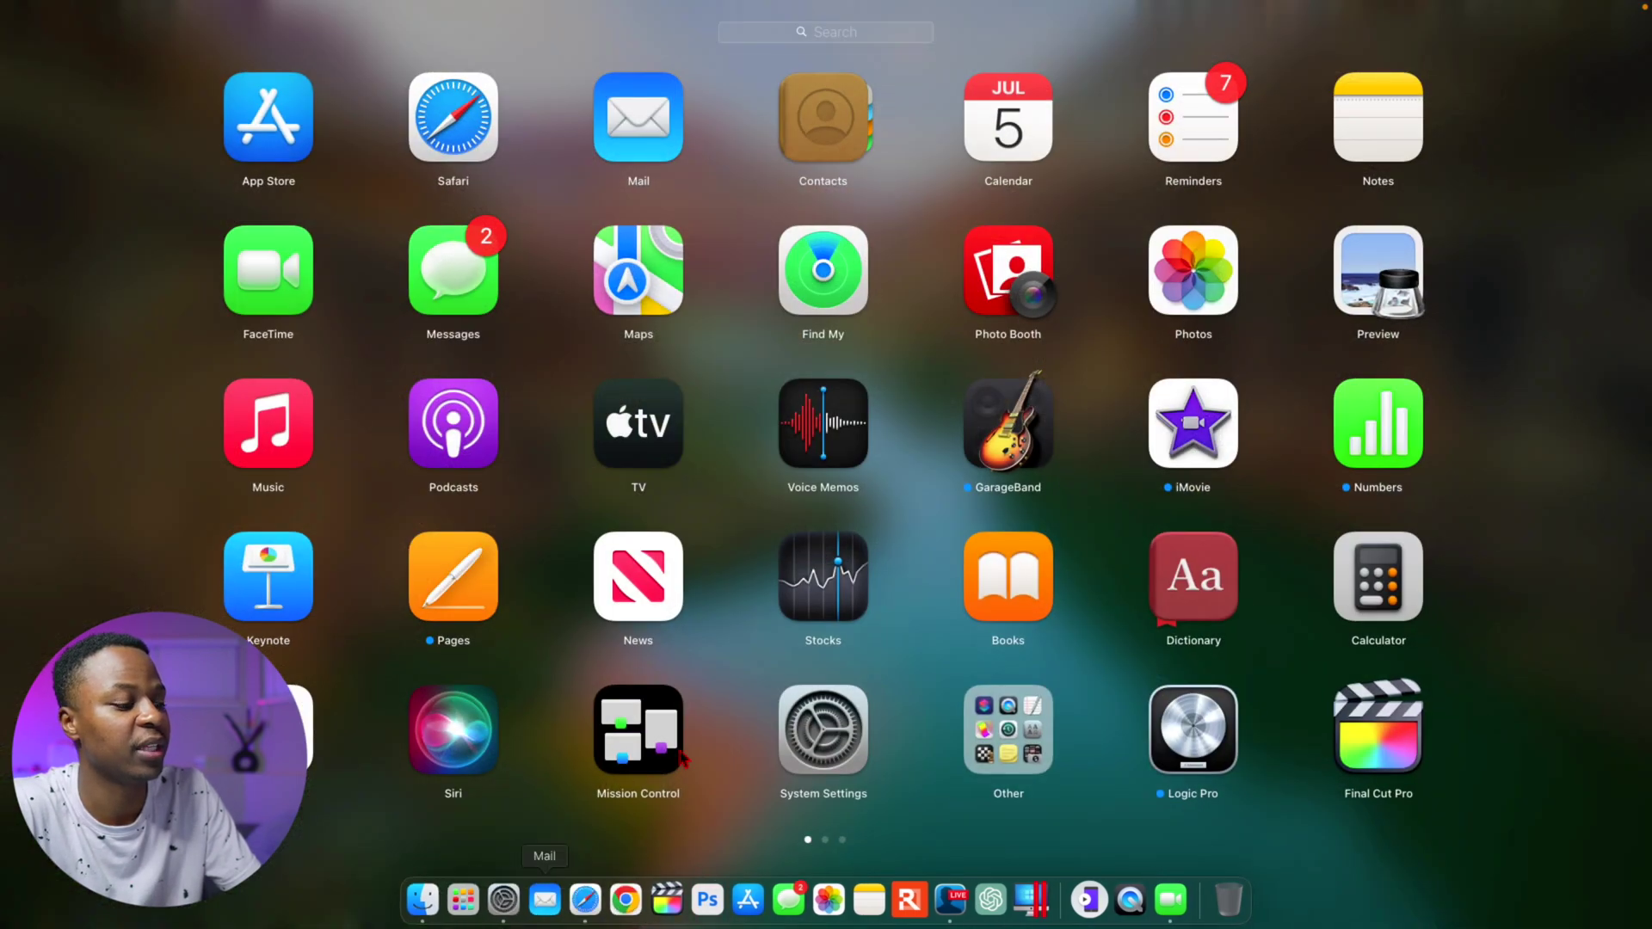
scroll(755, 675, "right", 5)
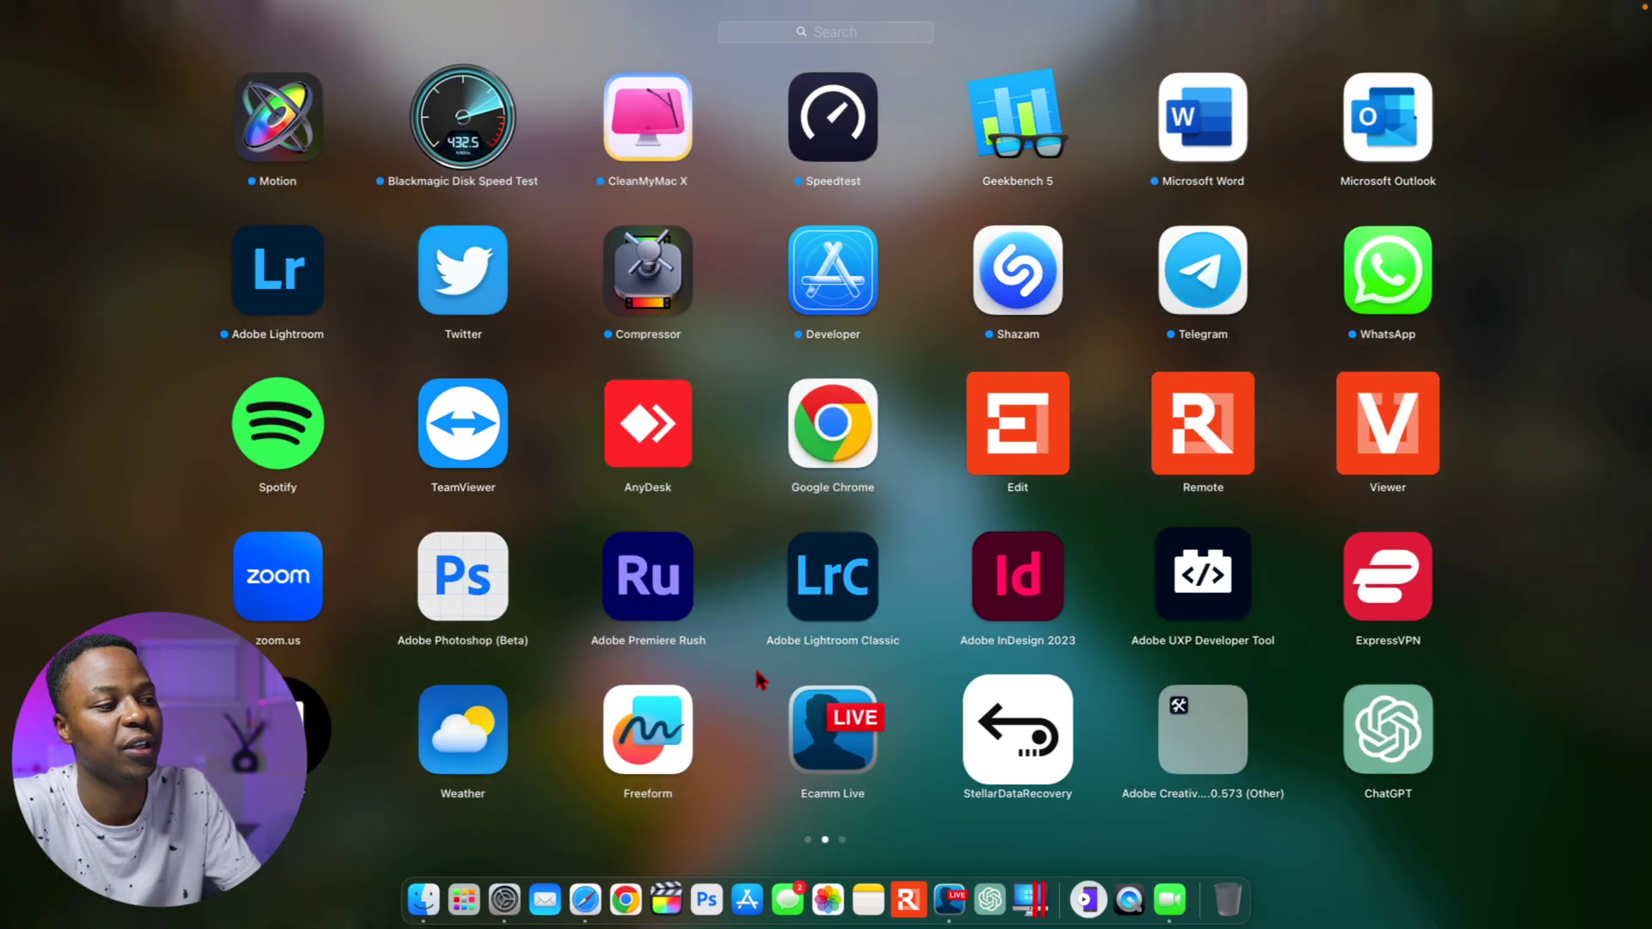
scroll(758, 679, "right", 5)
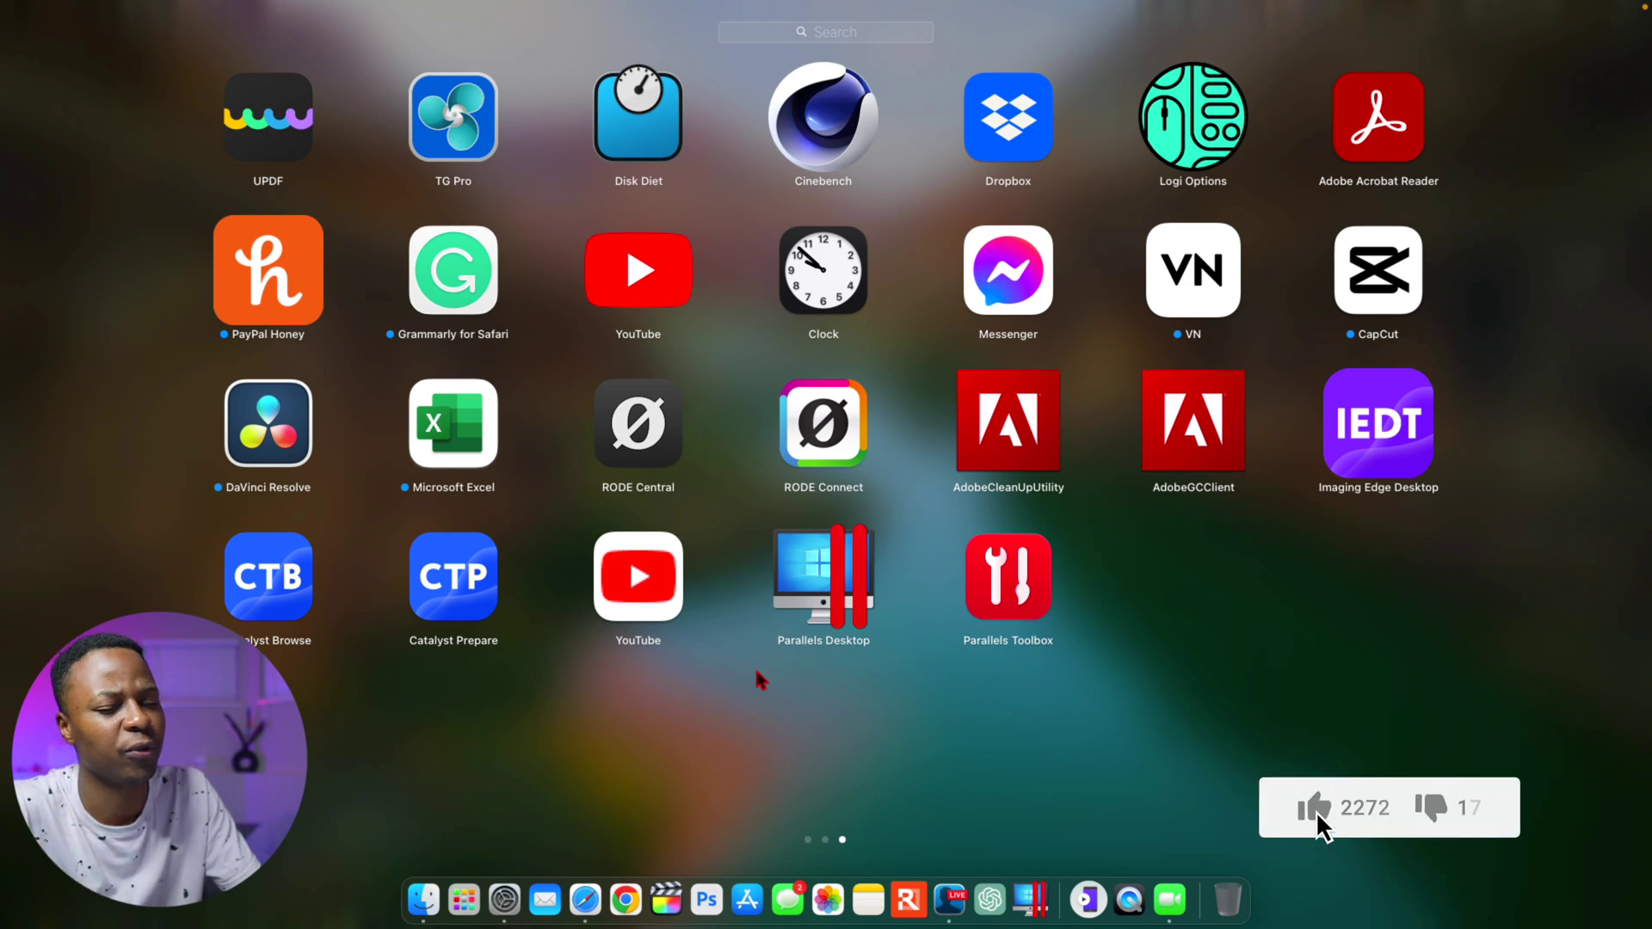
scroll(758, 679, "left", 10)
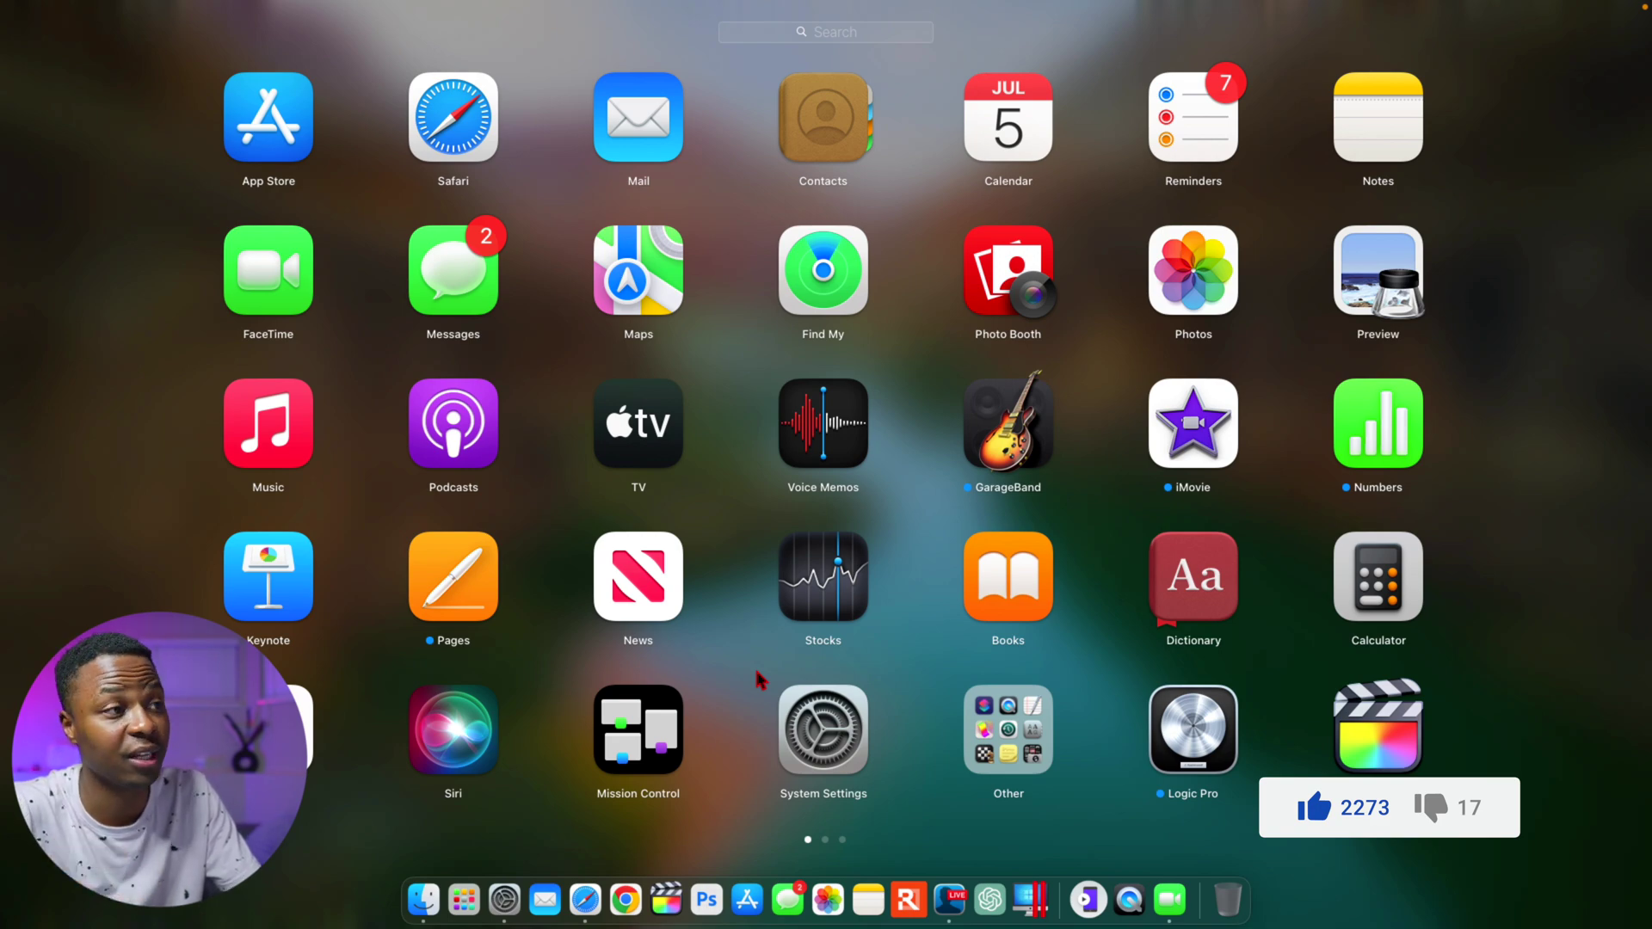
scroll(759, 679, "right", 3)
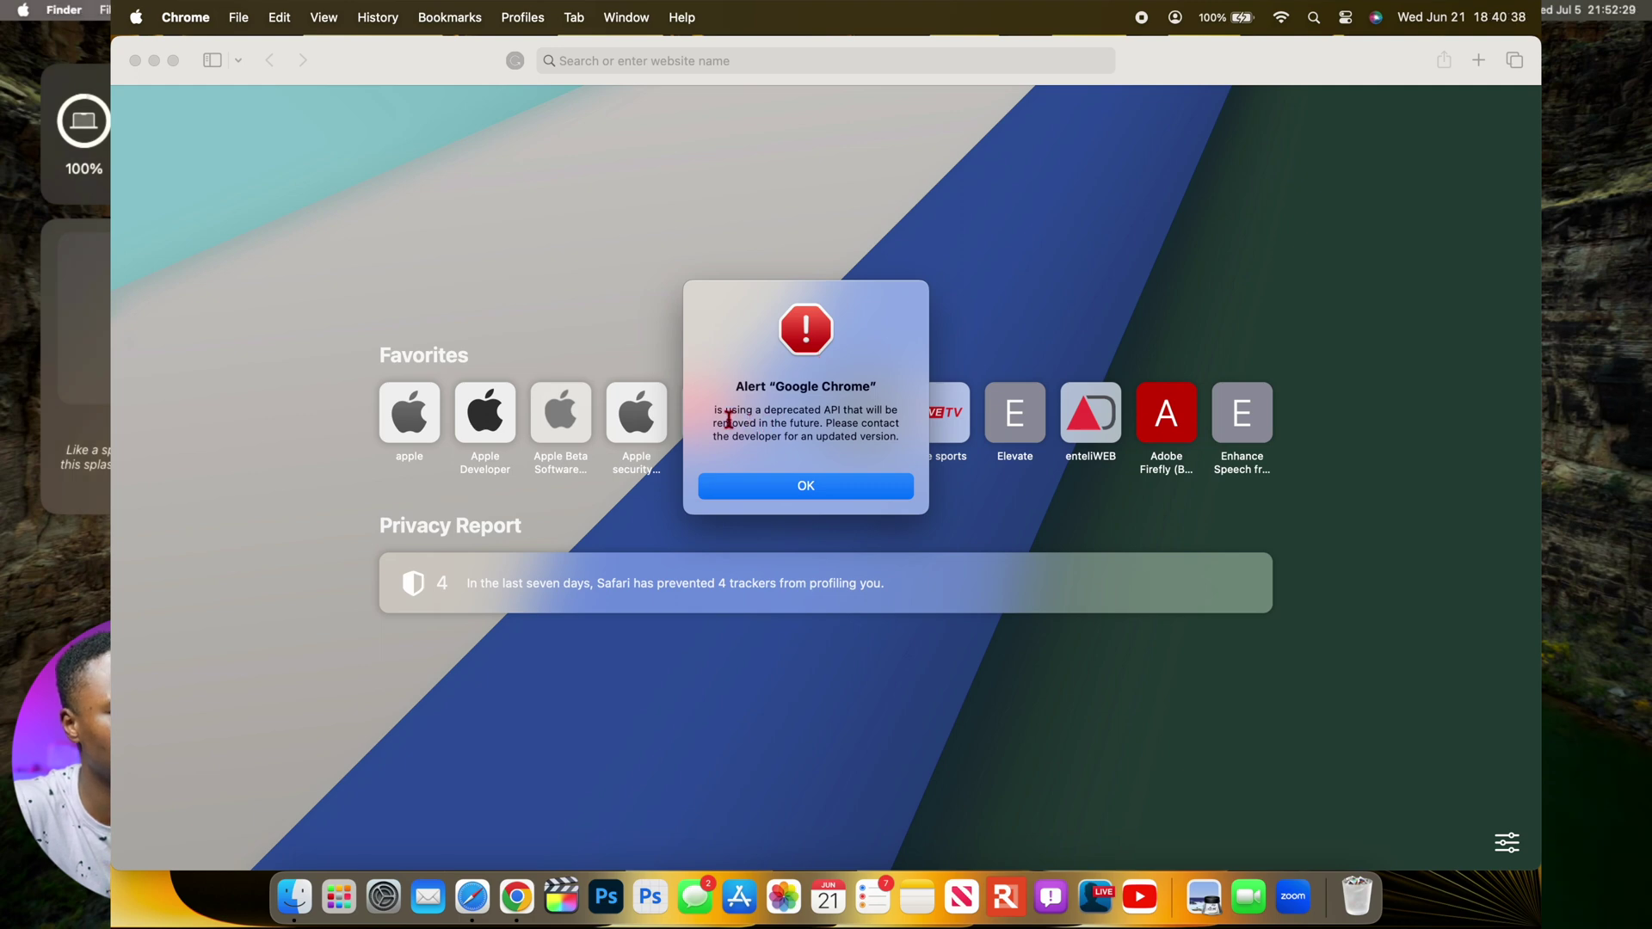
Dismiss Chrome's deprecated-API alert and open Chrome under the second profile, Person 1
left_click_drag(716, 415, 902, 448)
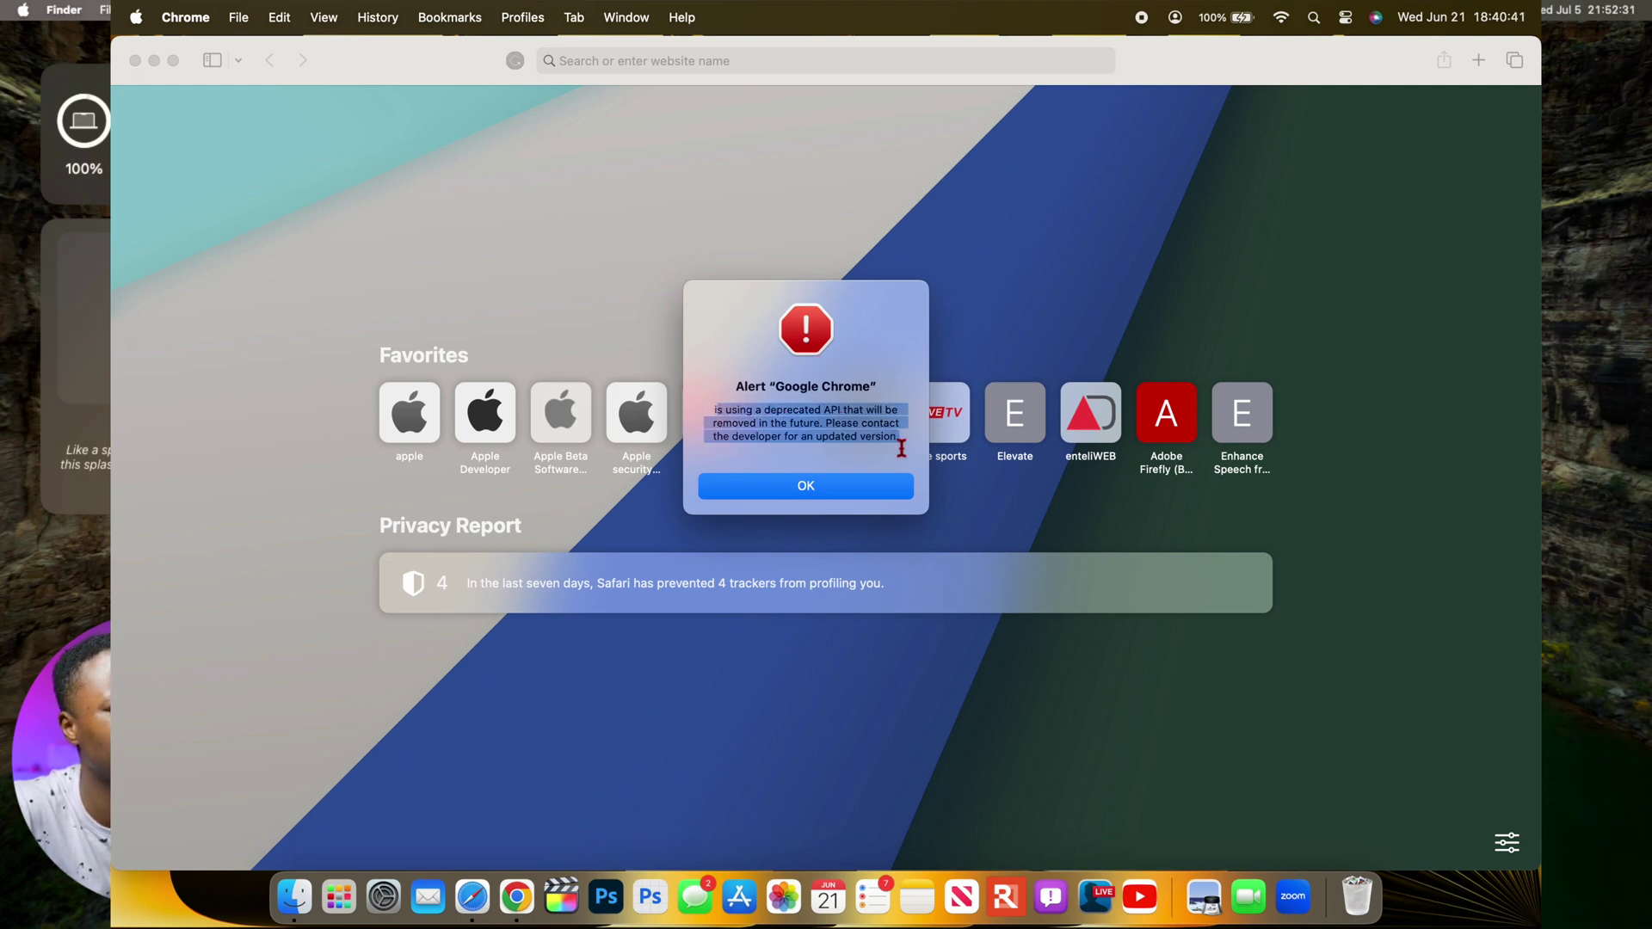
left_click(855, 490)
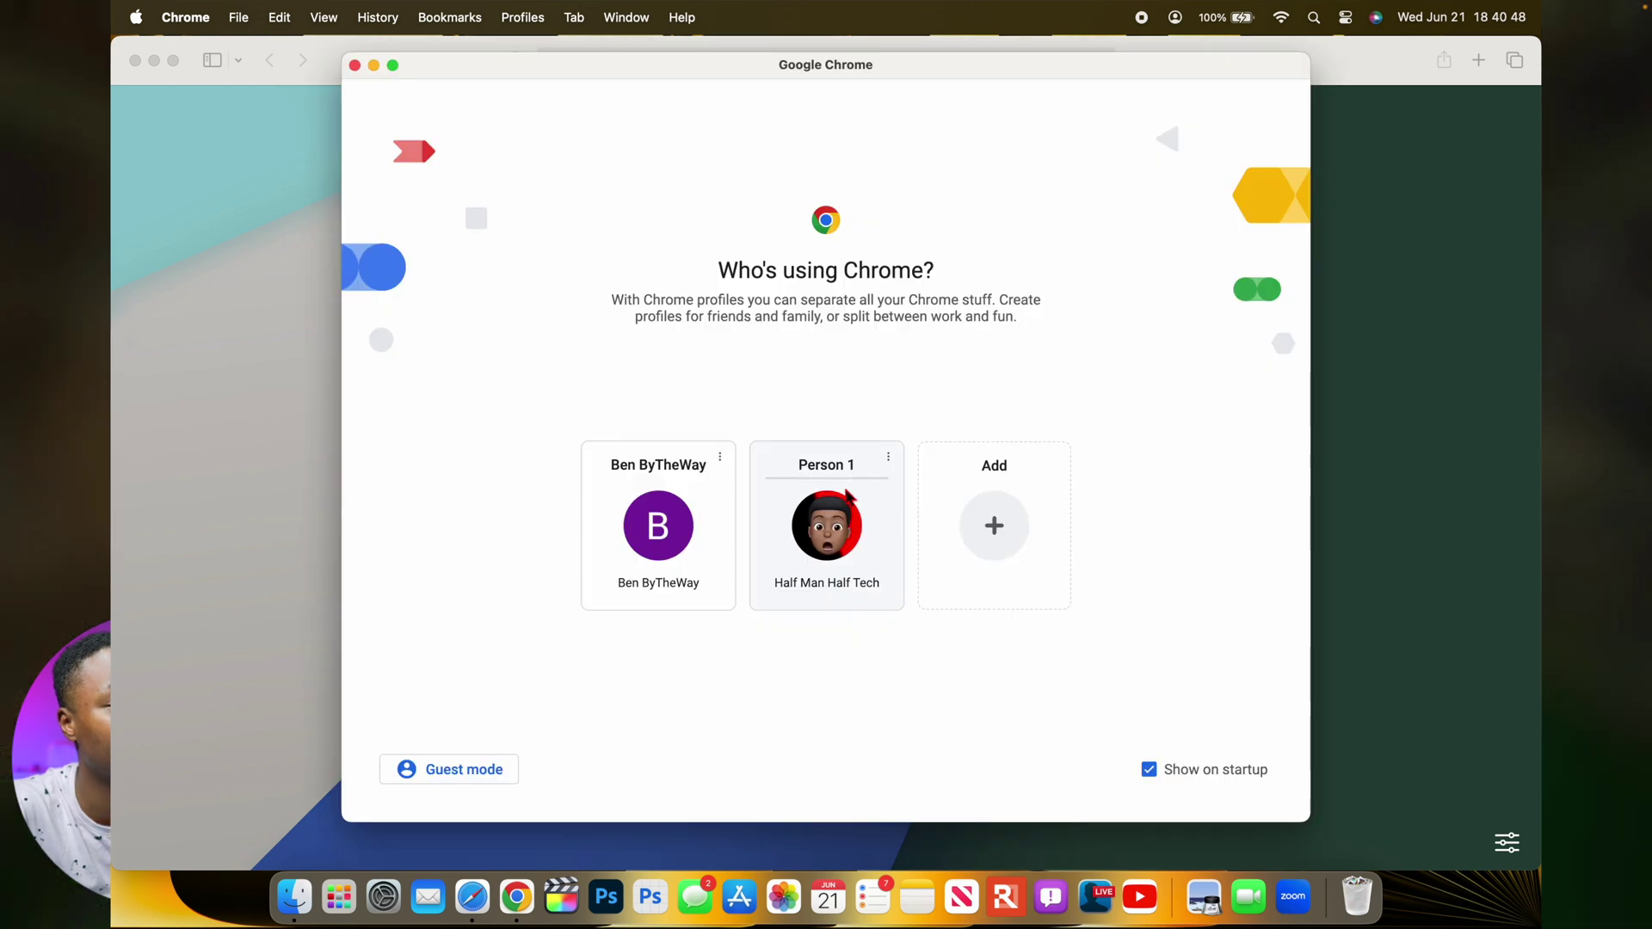
left_click(826, 525)
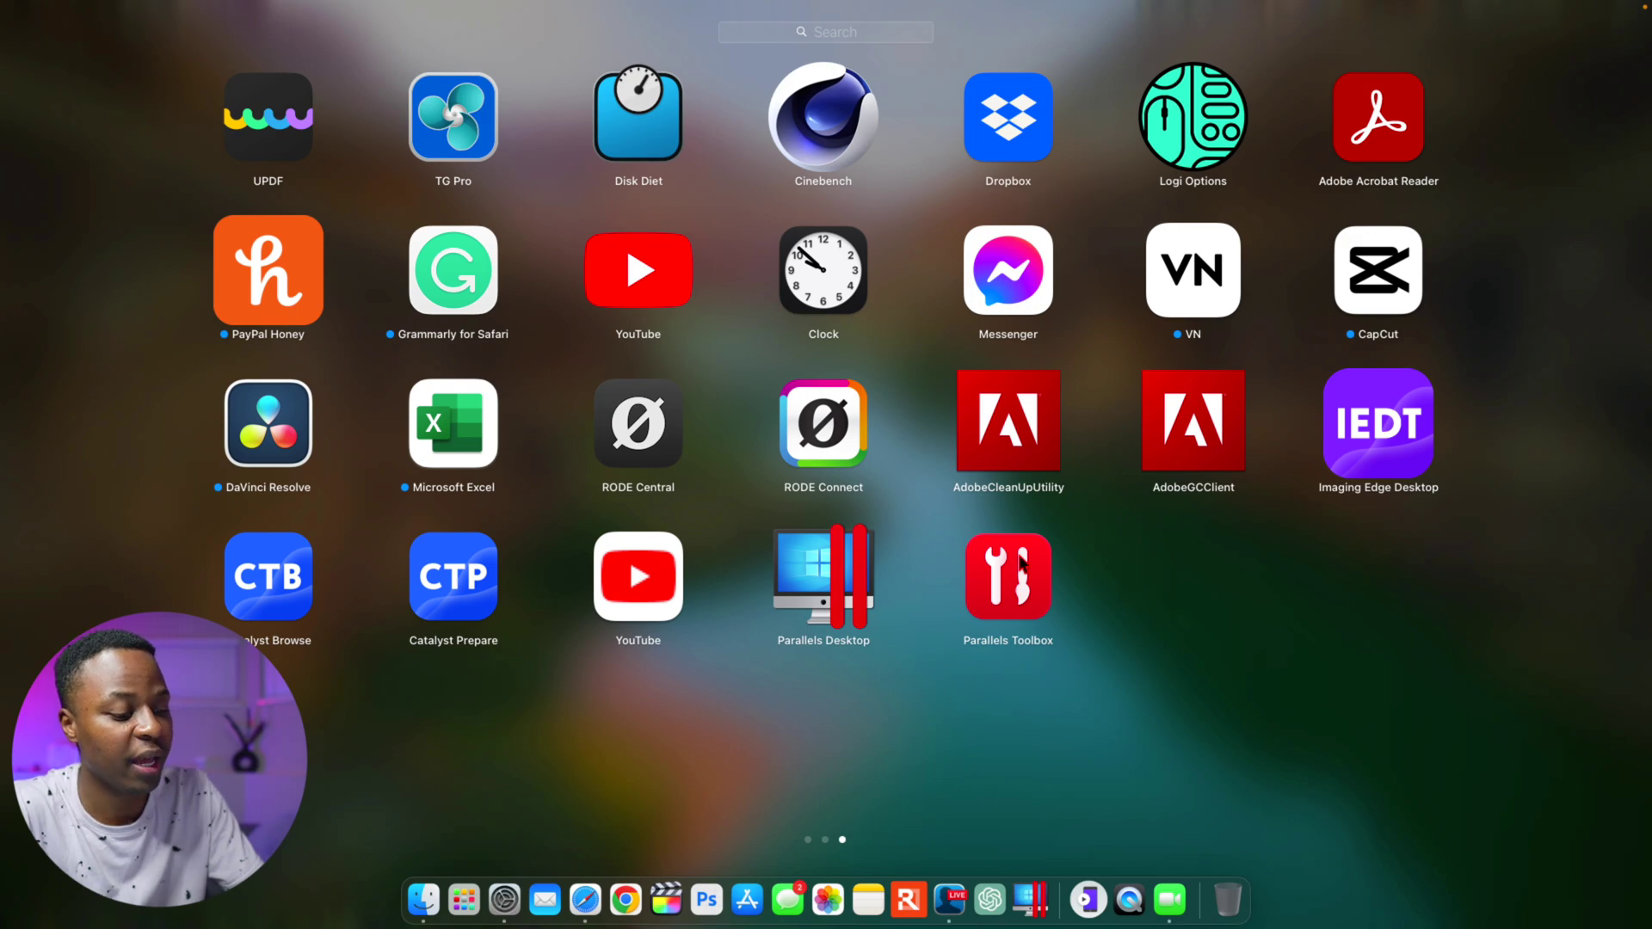
Switch to Safari and sign out of the developer account from the Account menu
left_click(613, 886)
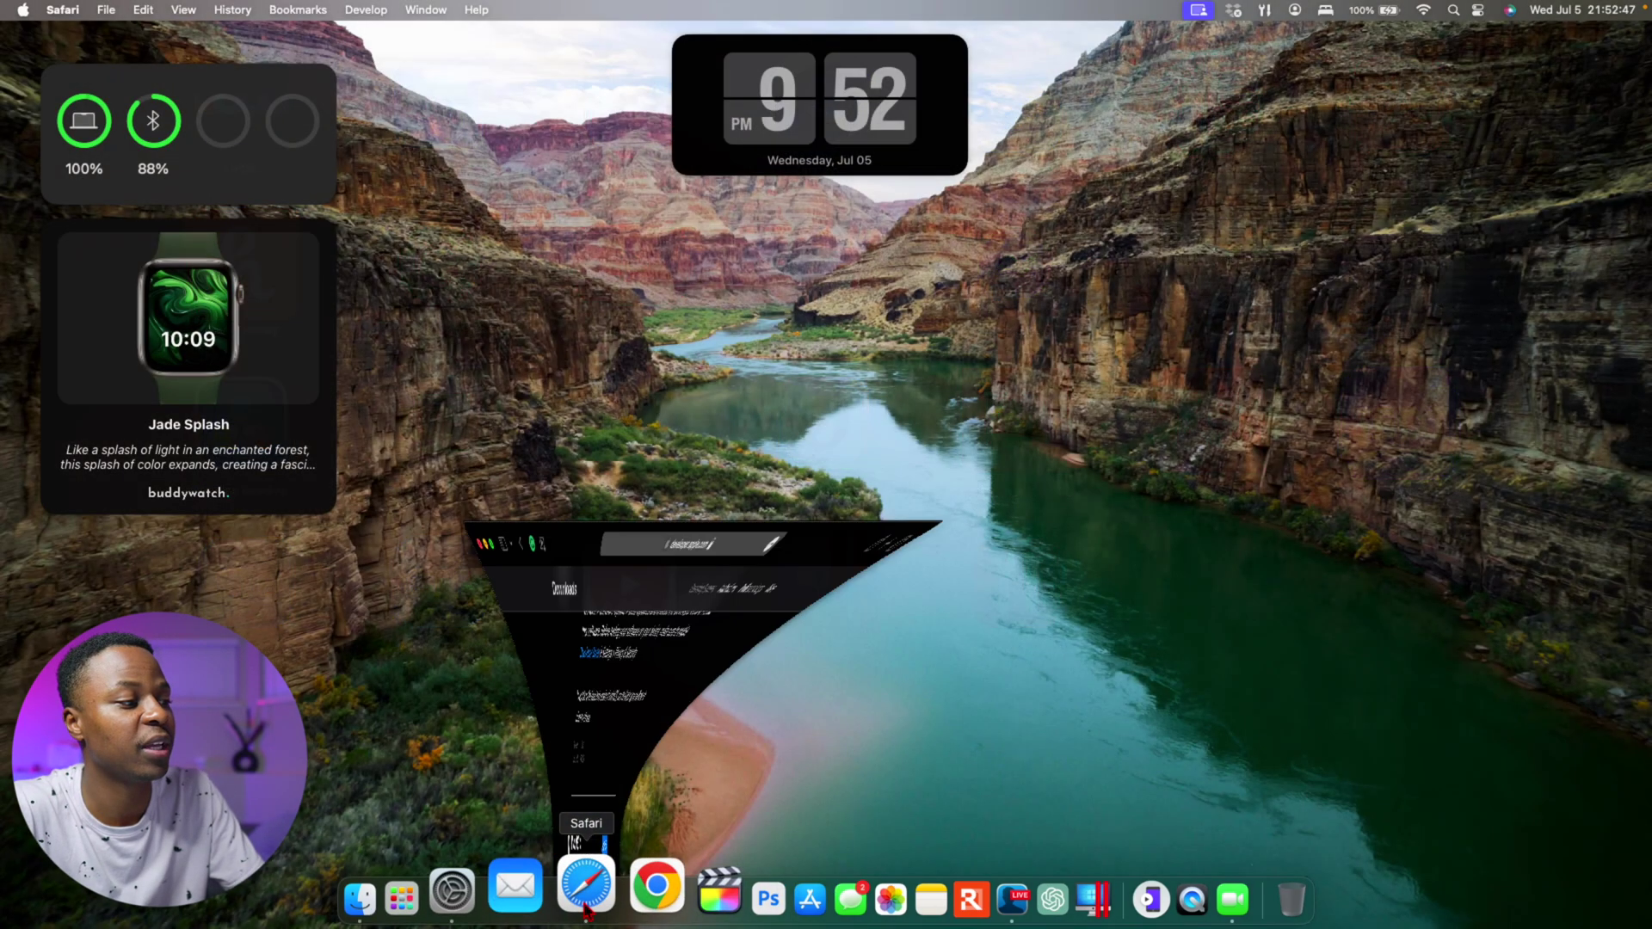
scroll(865, 325, "up", 7)
scroll(865, 325, "up", 10)
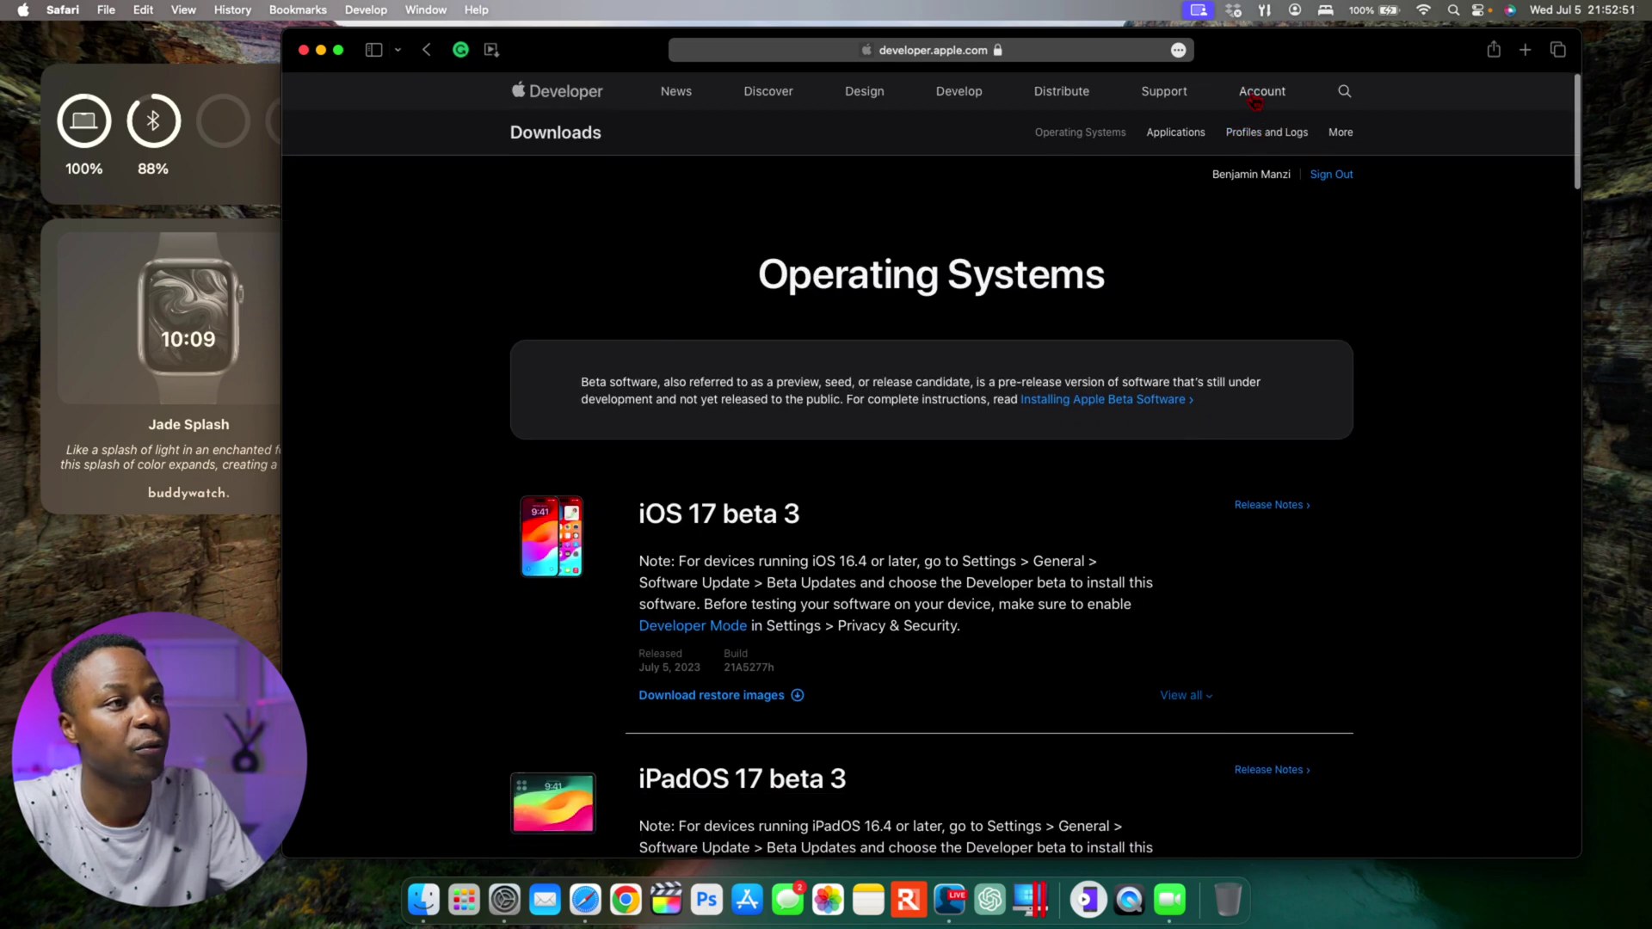
left_click(1256, 96)
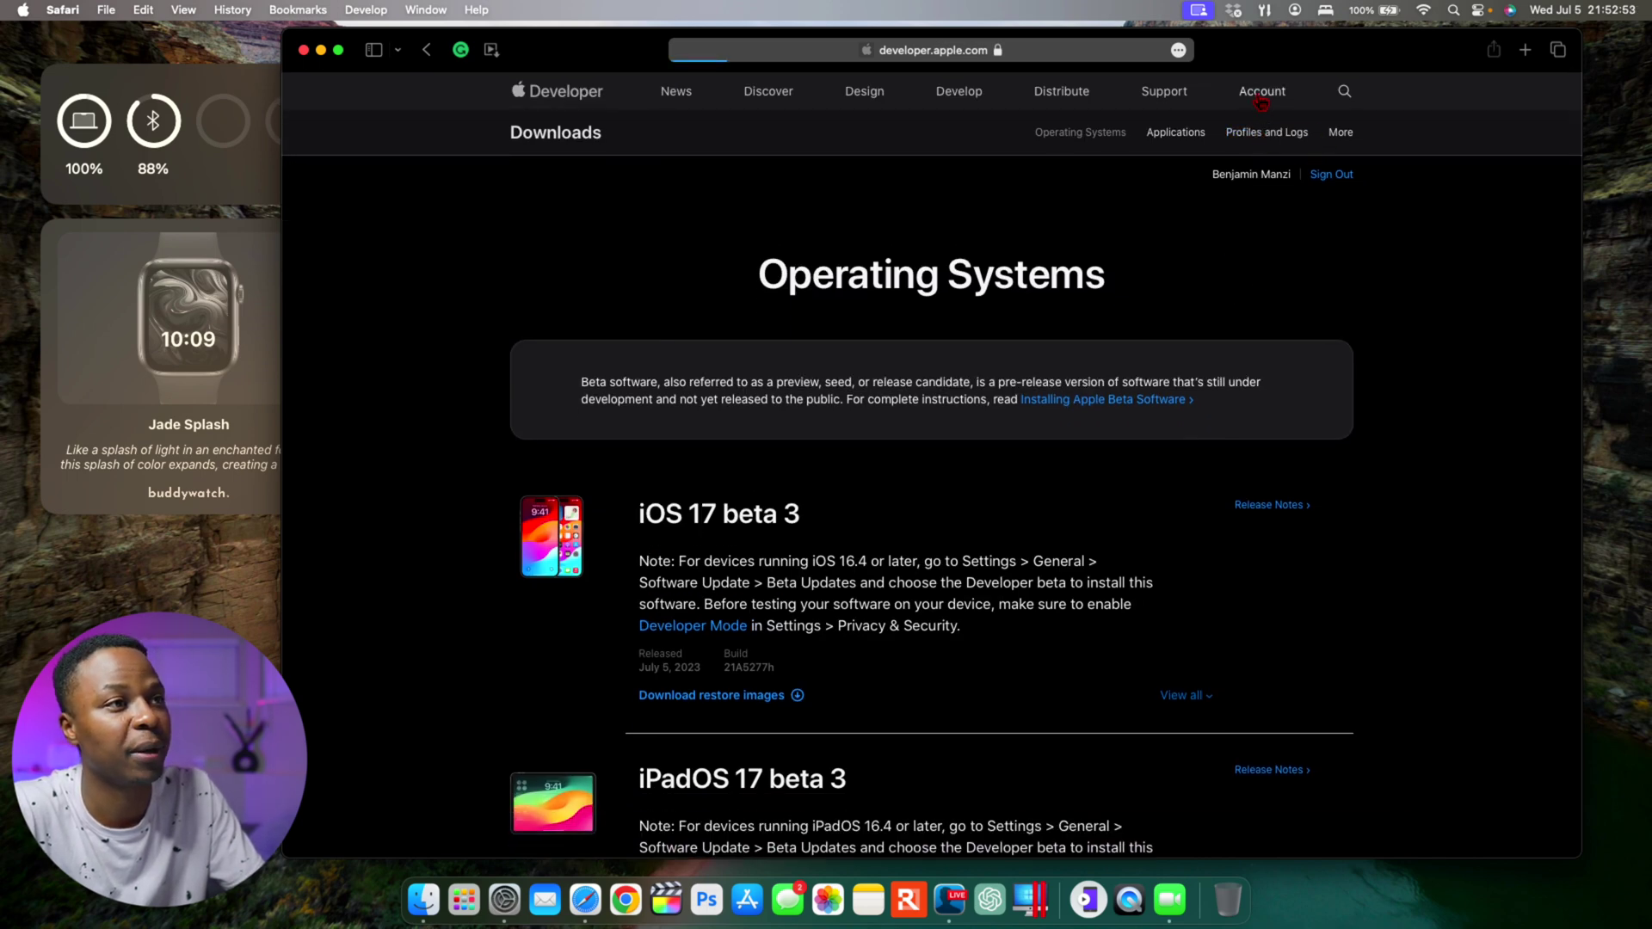
left_click(1345, 137)
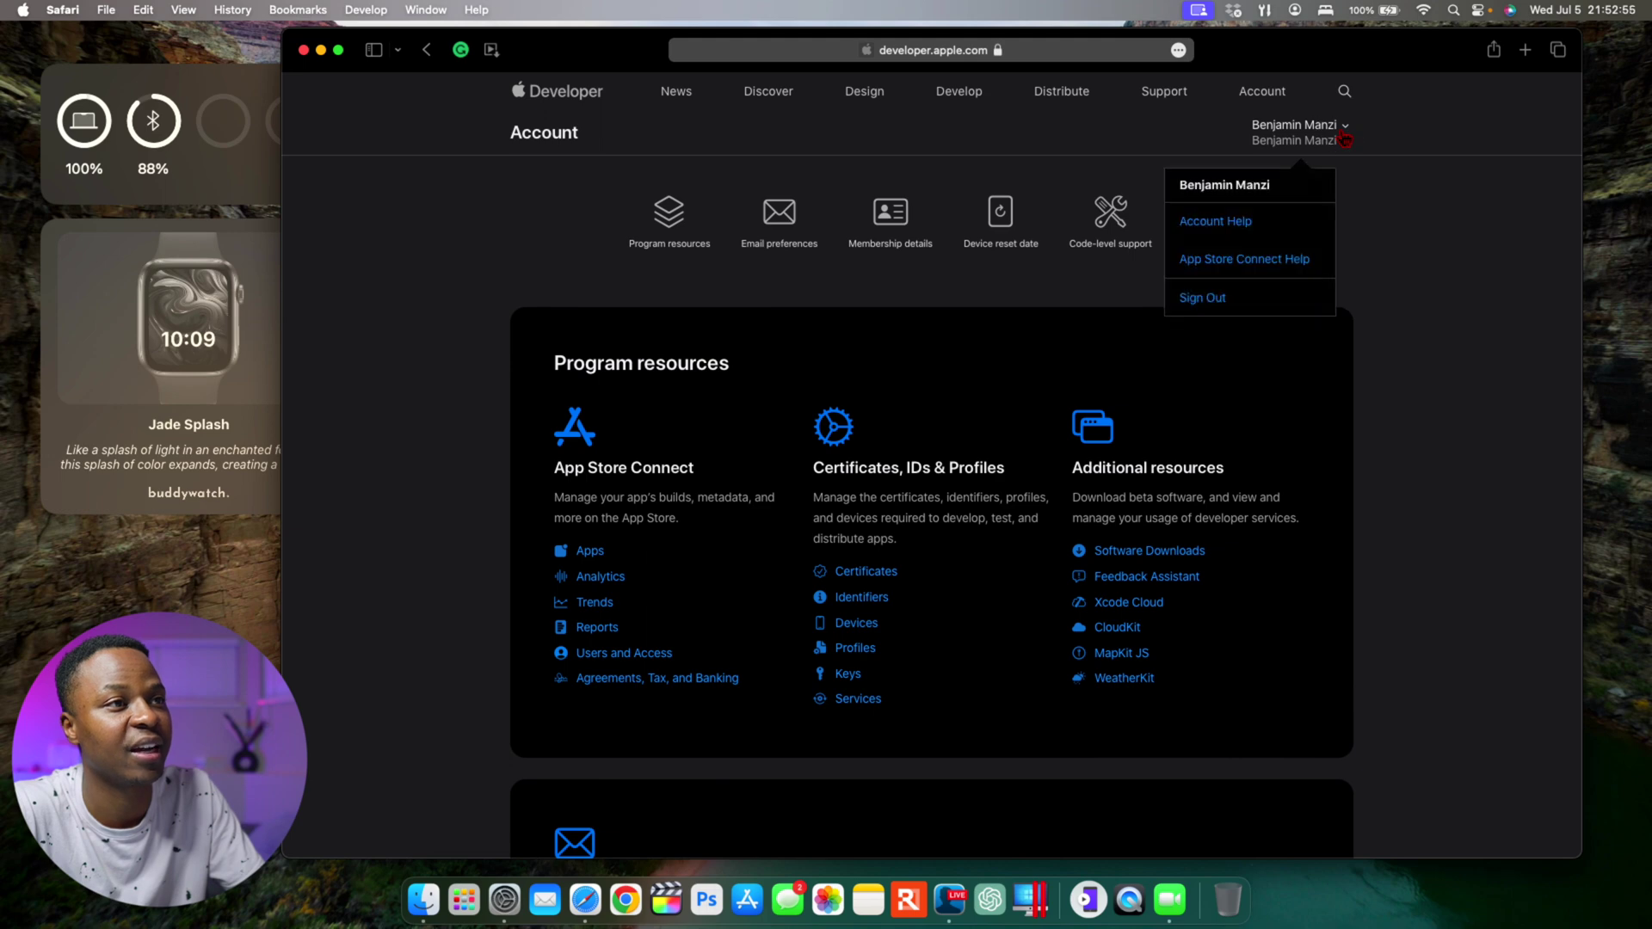
left_click(1219, 310)
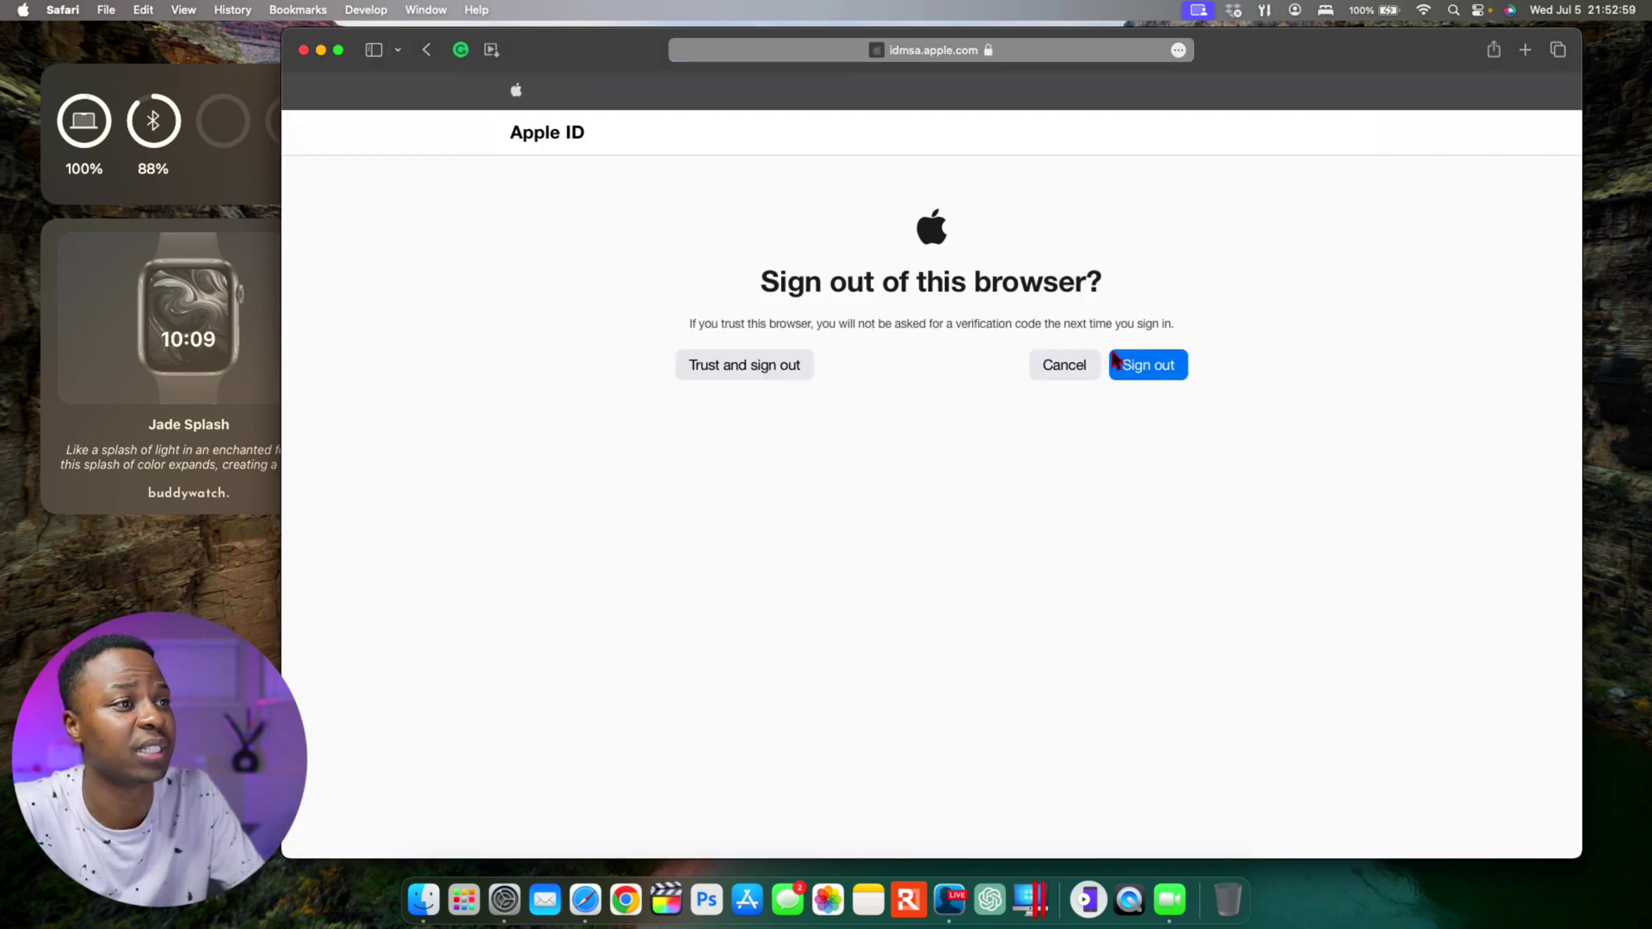
left_click(1149, 372)
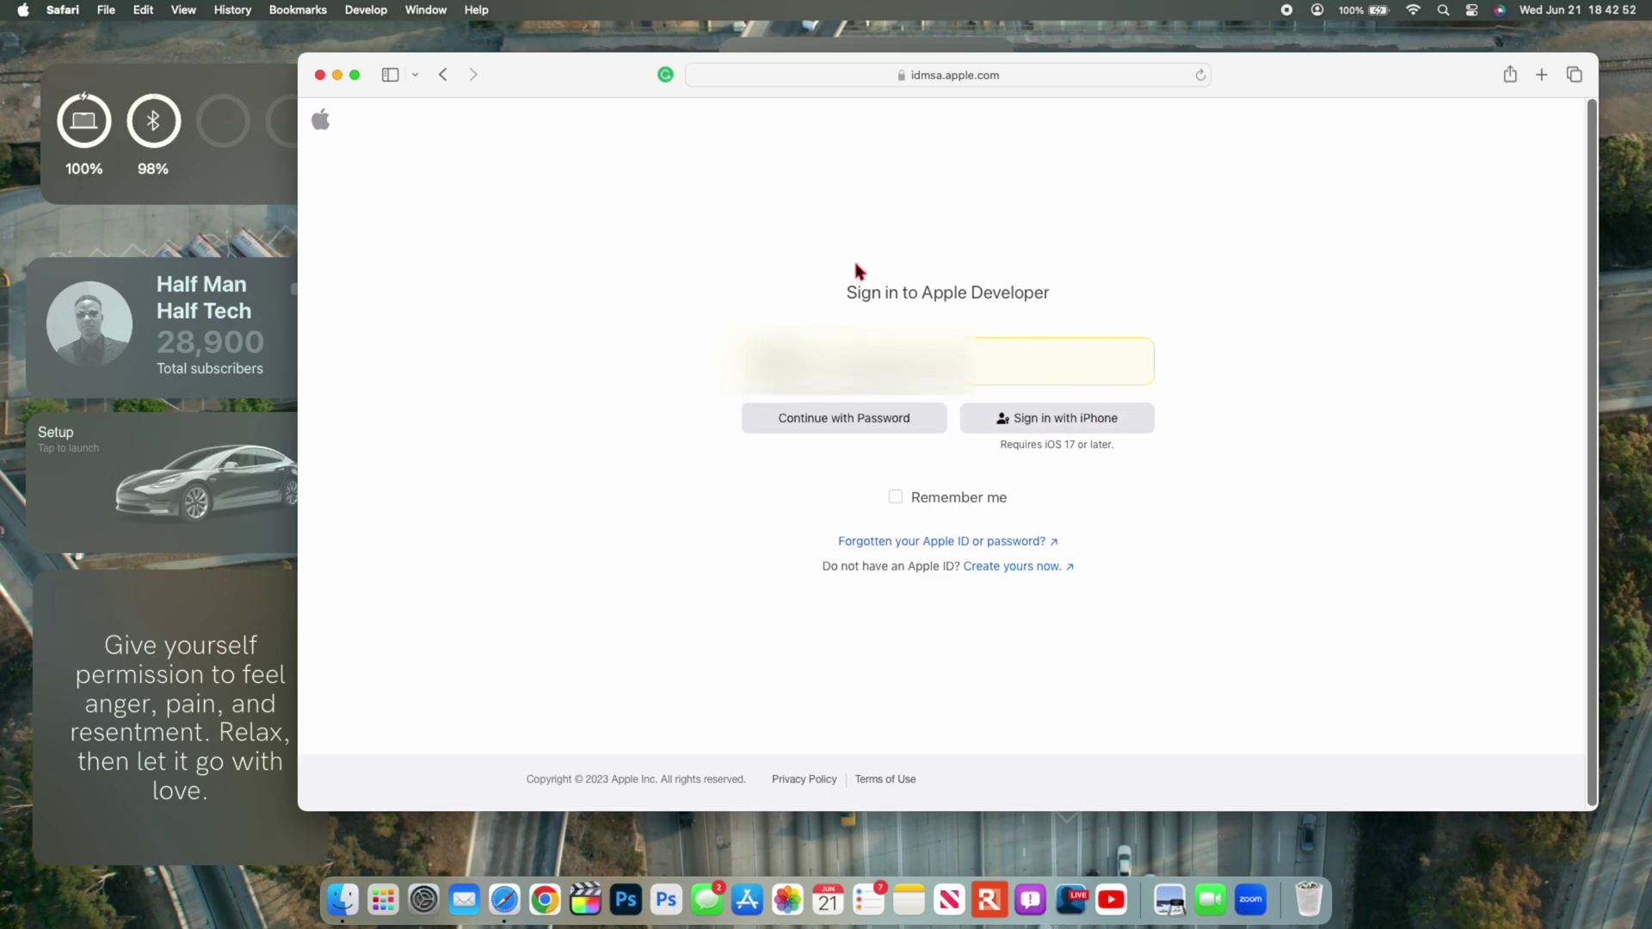
Choose Sign in with iPhone on the Apple Developer sign-in page to get a QR code
left_click(1057, 428)
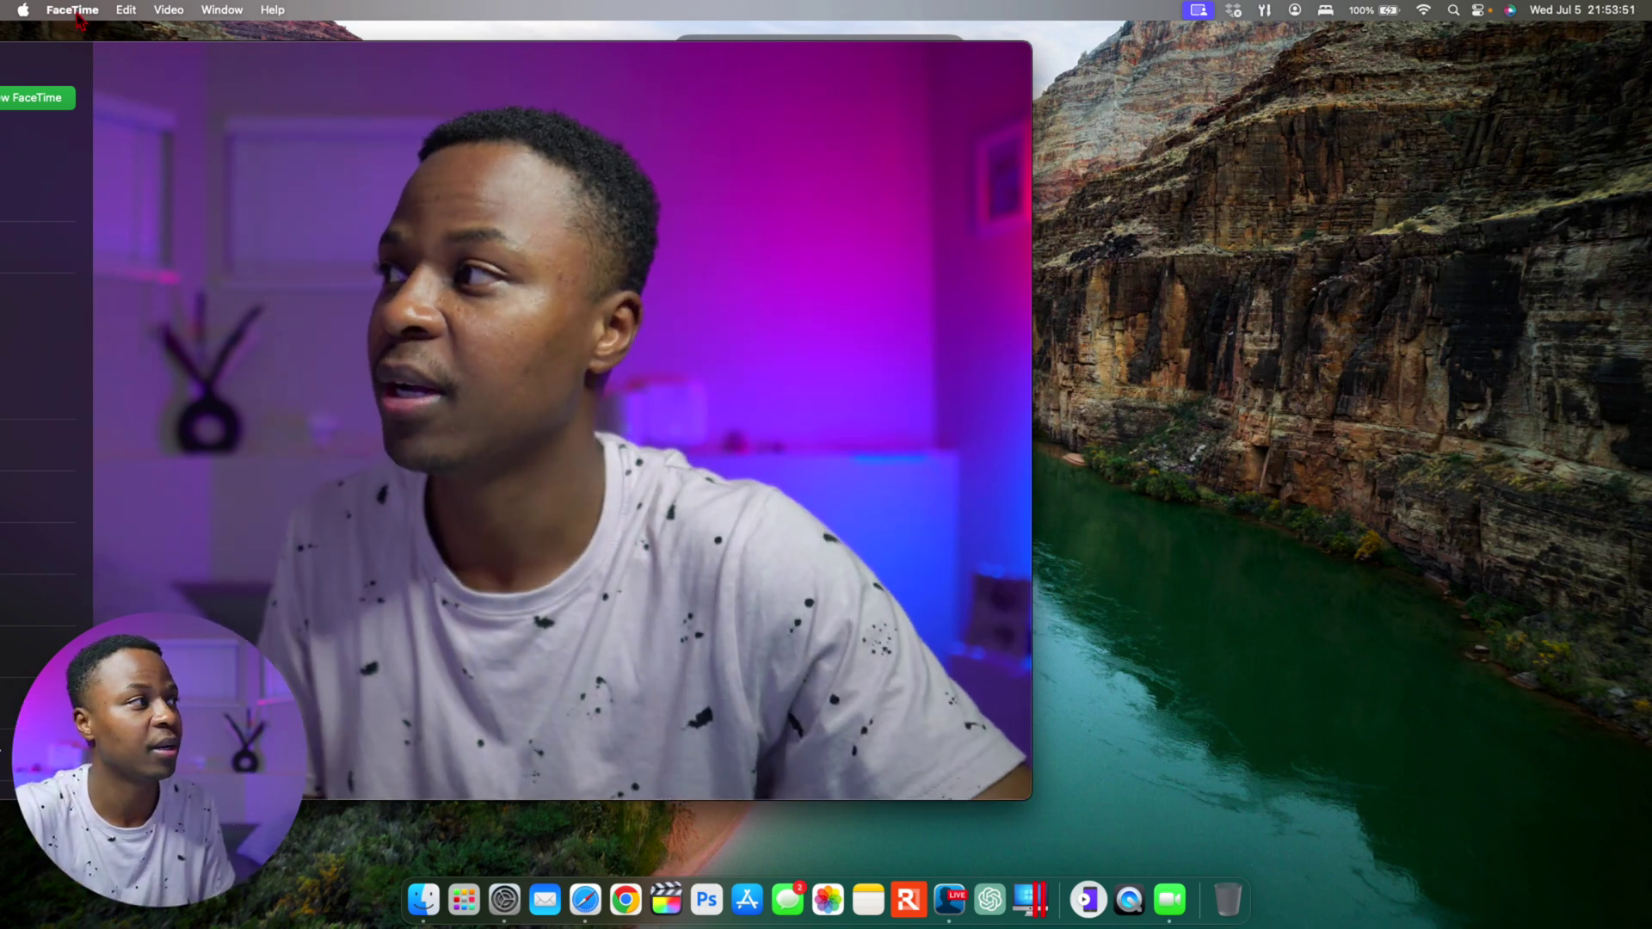
Select XIV Pro Camera in FaceTime's Video menu and set its Video Effects zoom to 3x
left_click(76, 10)
mouse_move(169, 10)
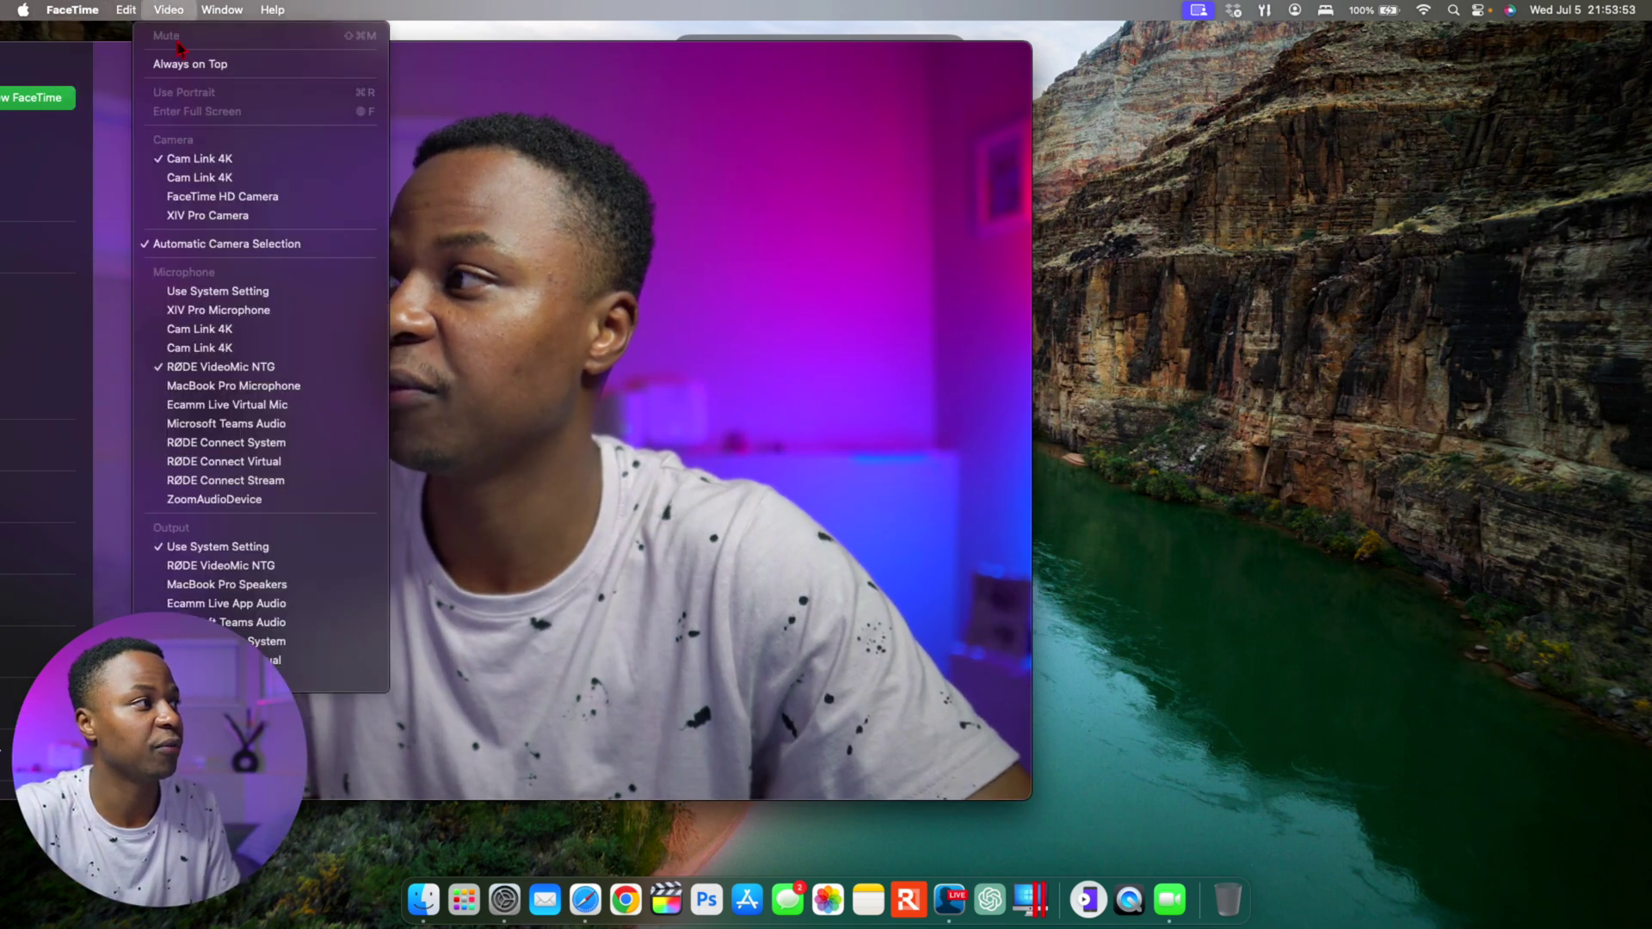
left_click(217, 225)
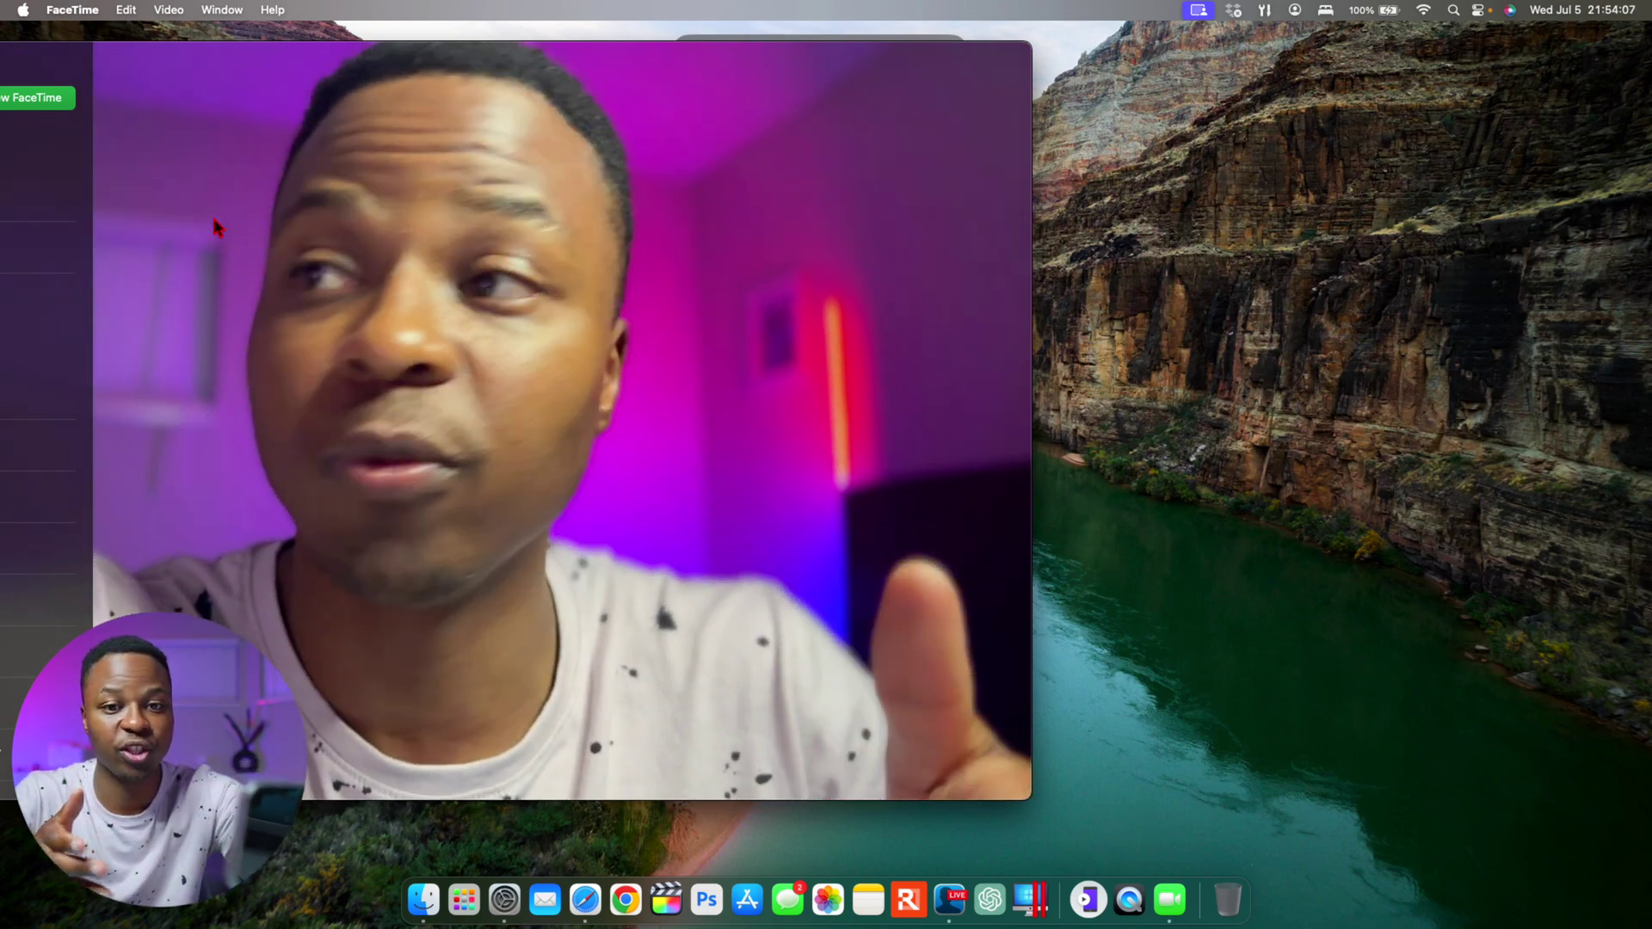
left_click(1197, 10)
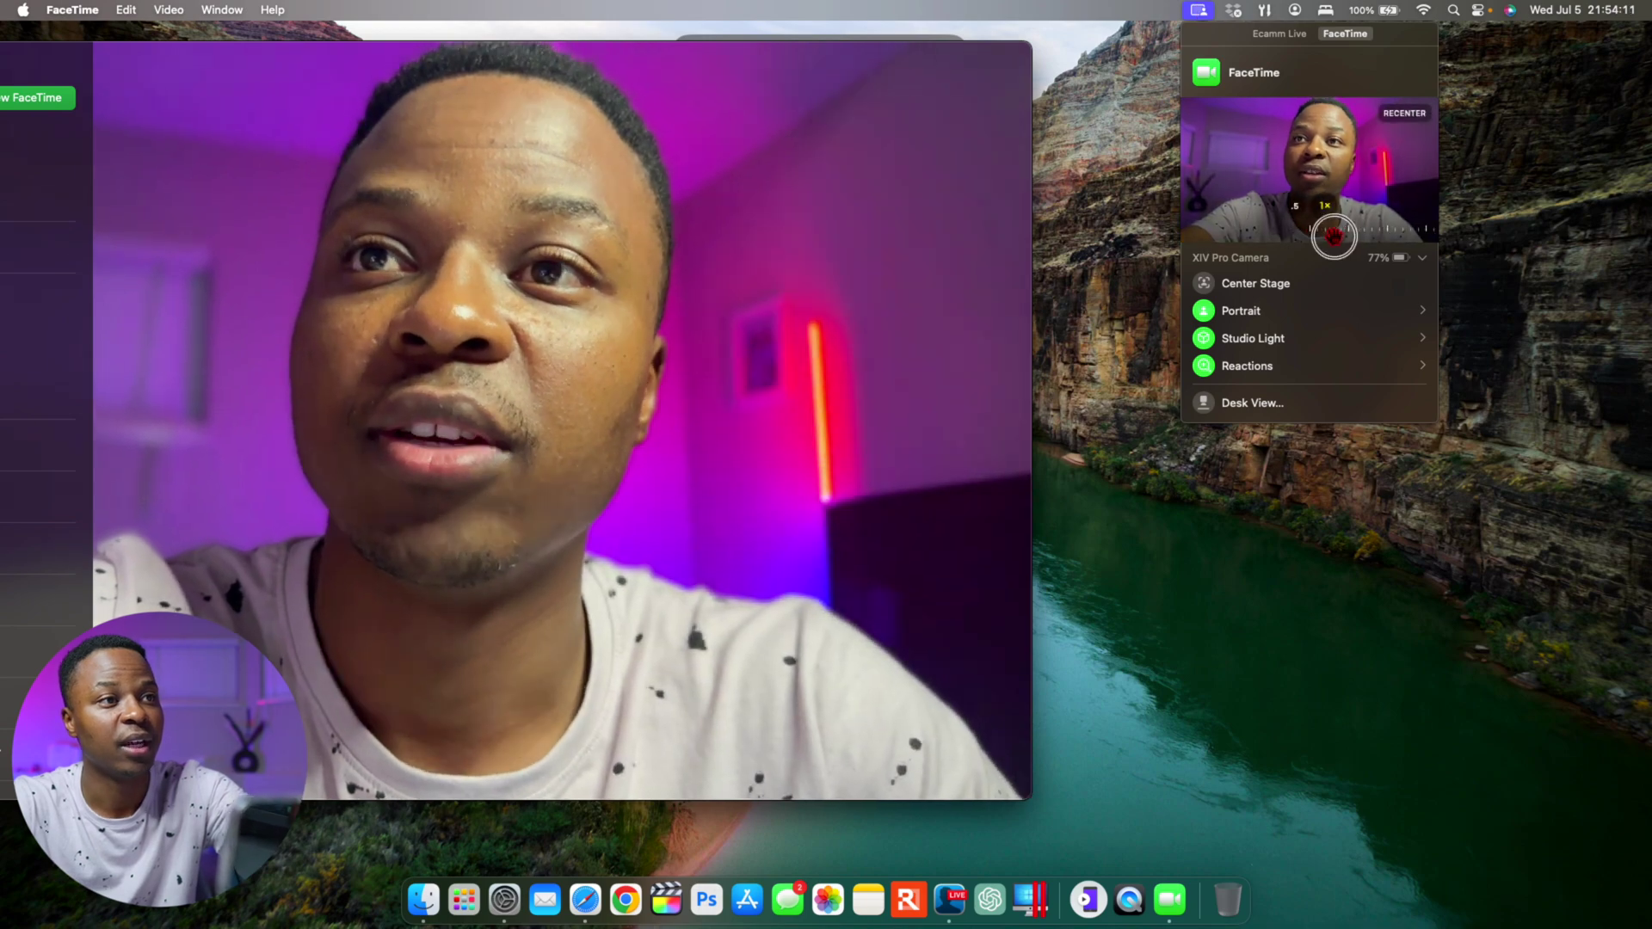
left_click_drag(1334, 235, 1450, 261)
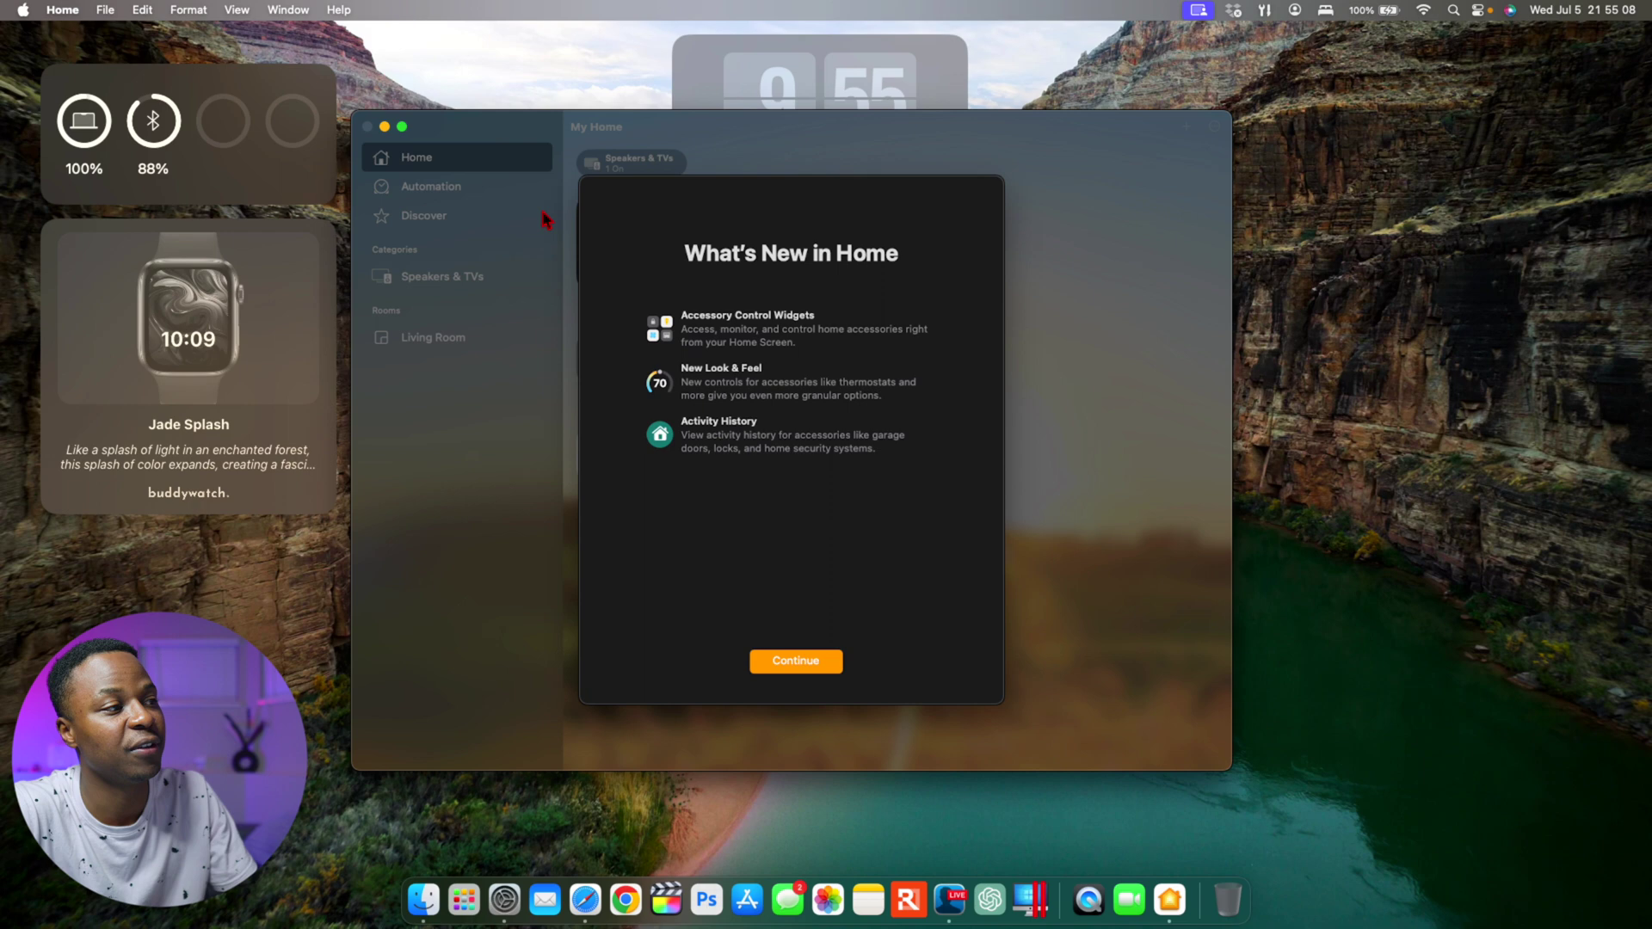
Minimise the Home window and bring up Finder on Recents
left_click(385, 129)
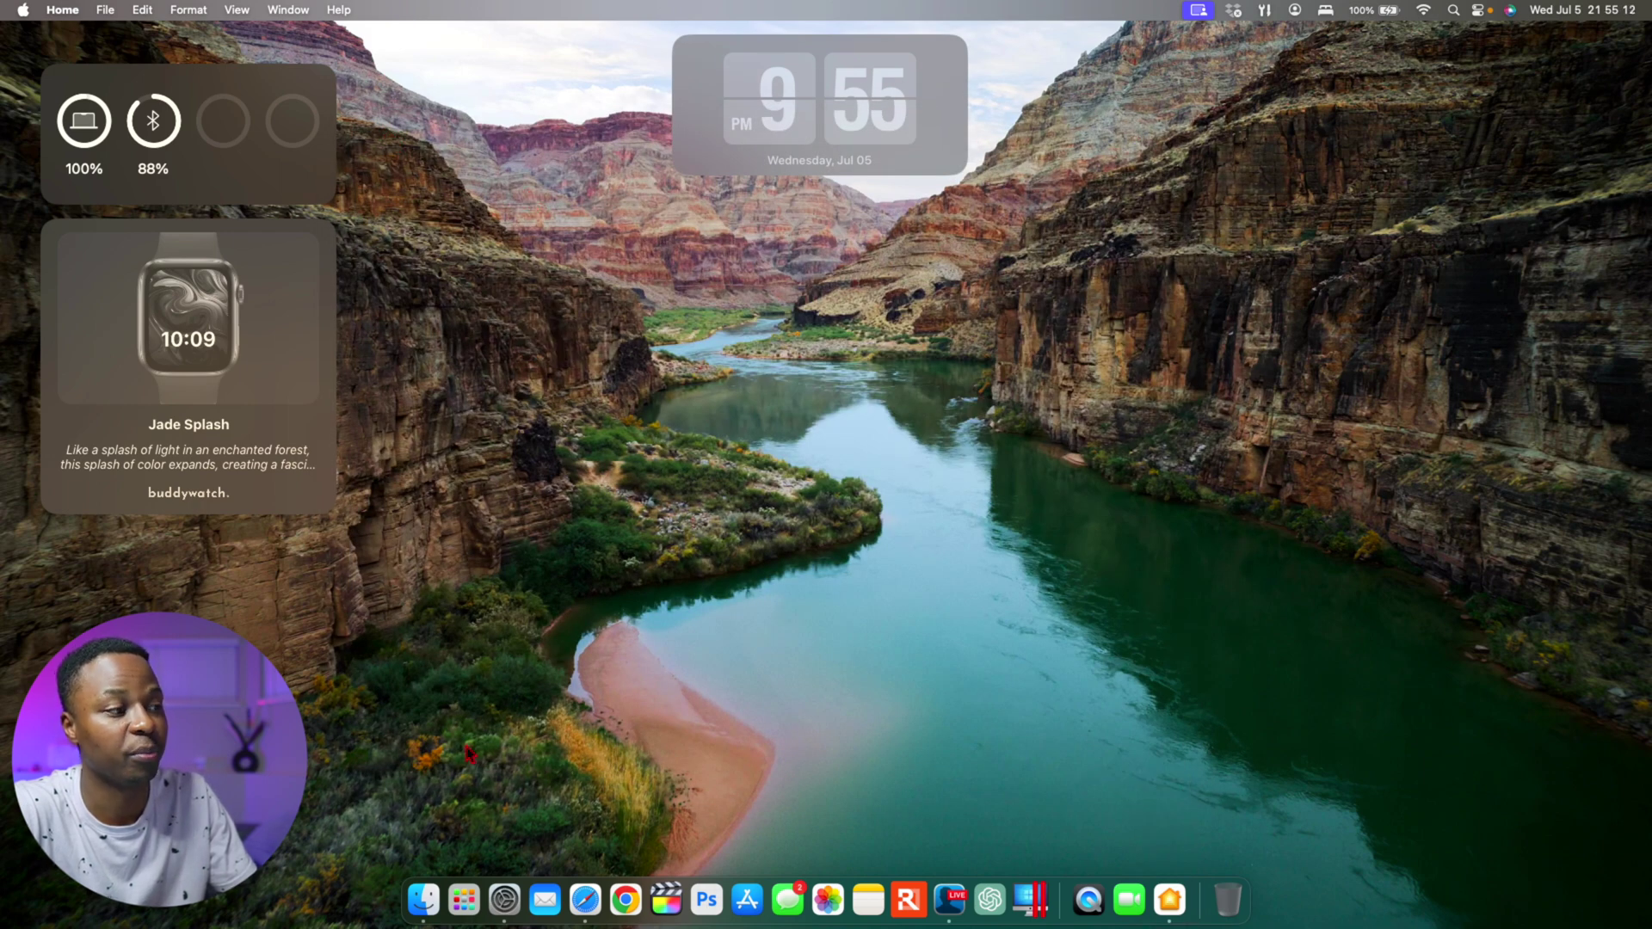
left_click(424, 900)
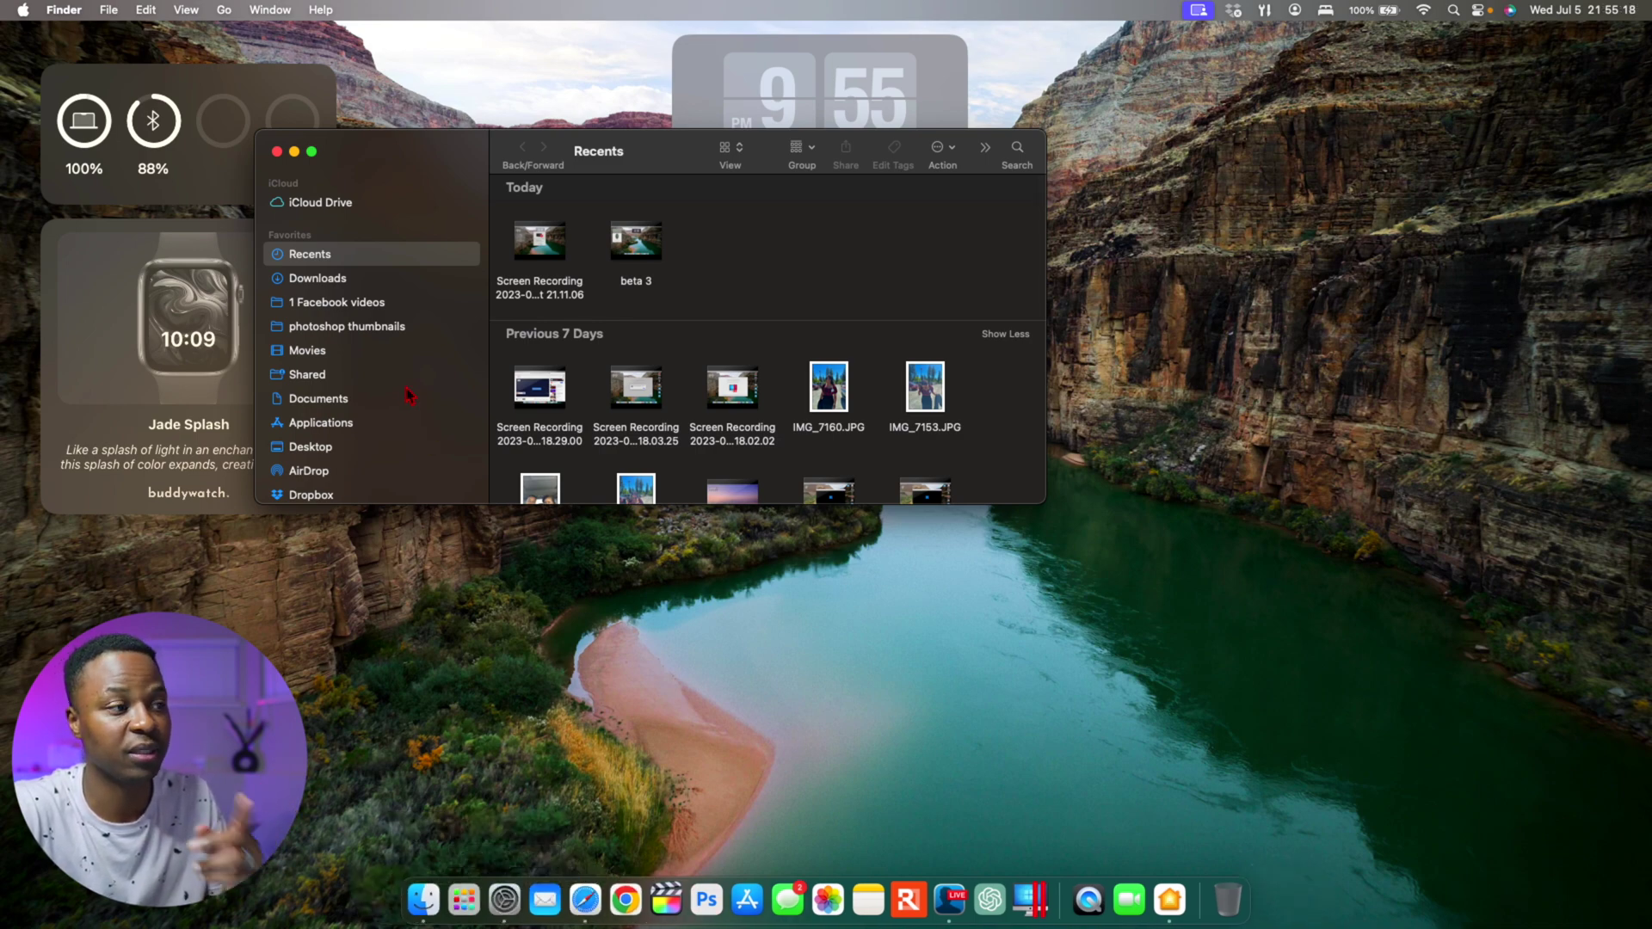
Scroll Recents back from May through January to 2022, selecting a screen recording along the way
scroll(409, 395, "down", 5)
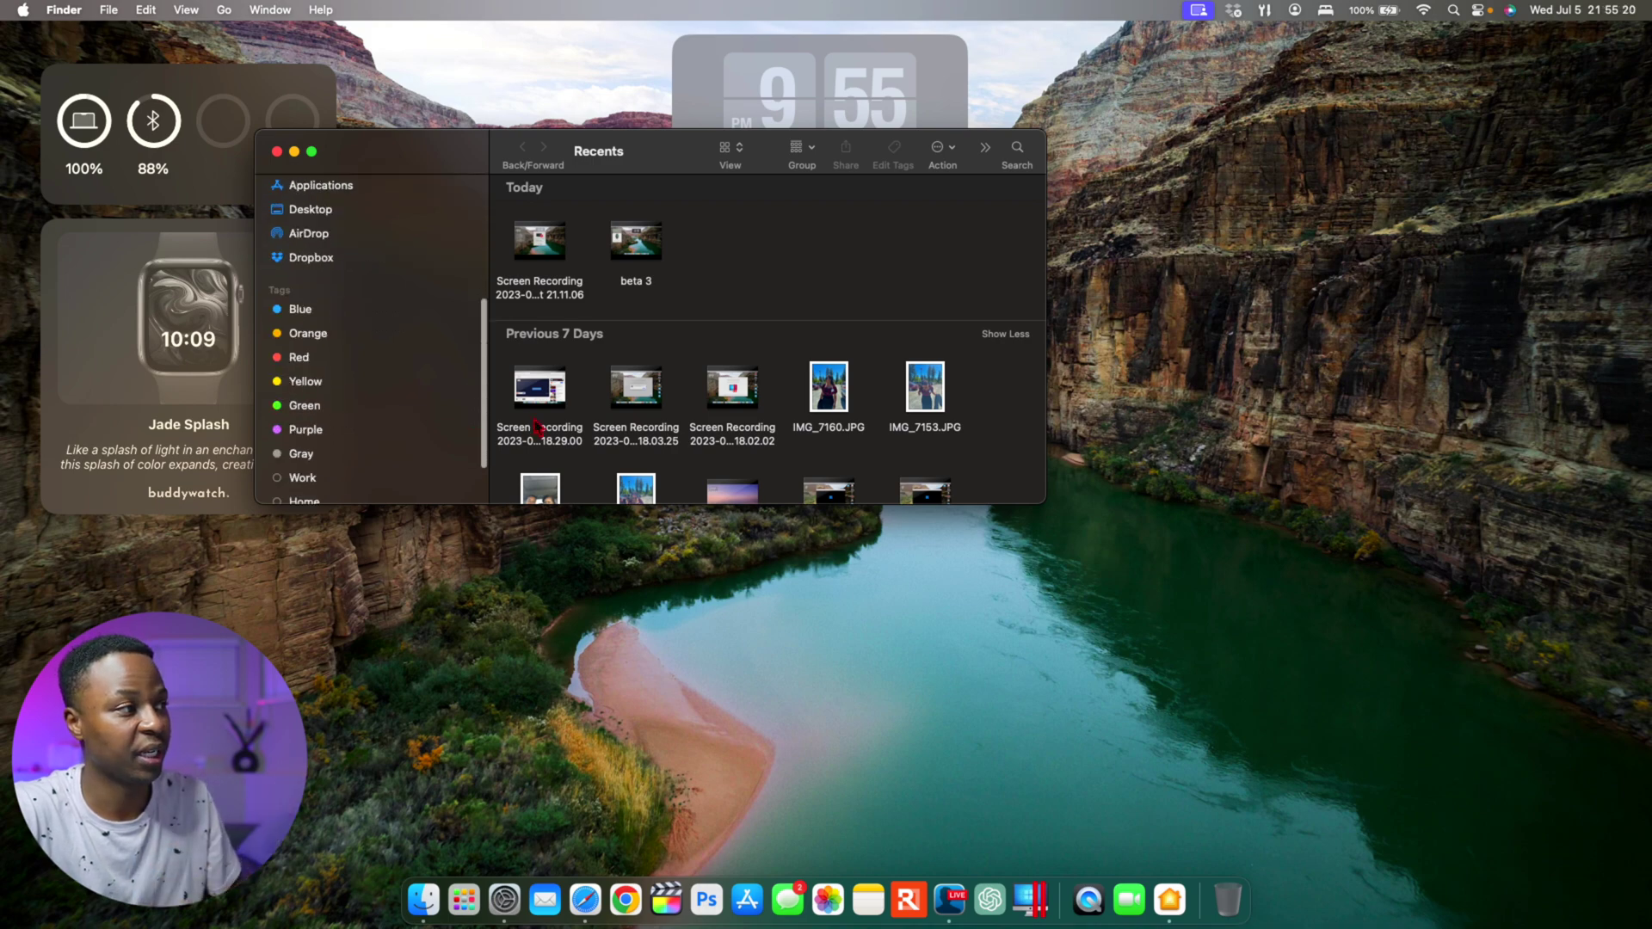
left_click(636, 387)
scroll(636, 231, "down", 10)
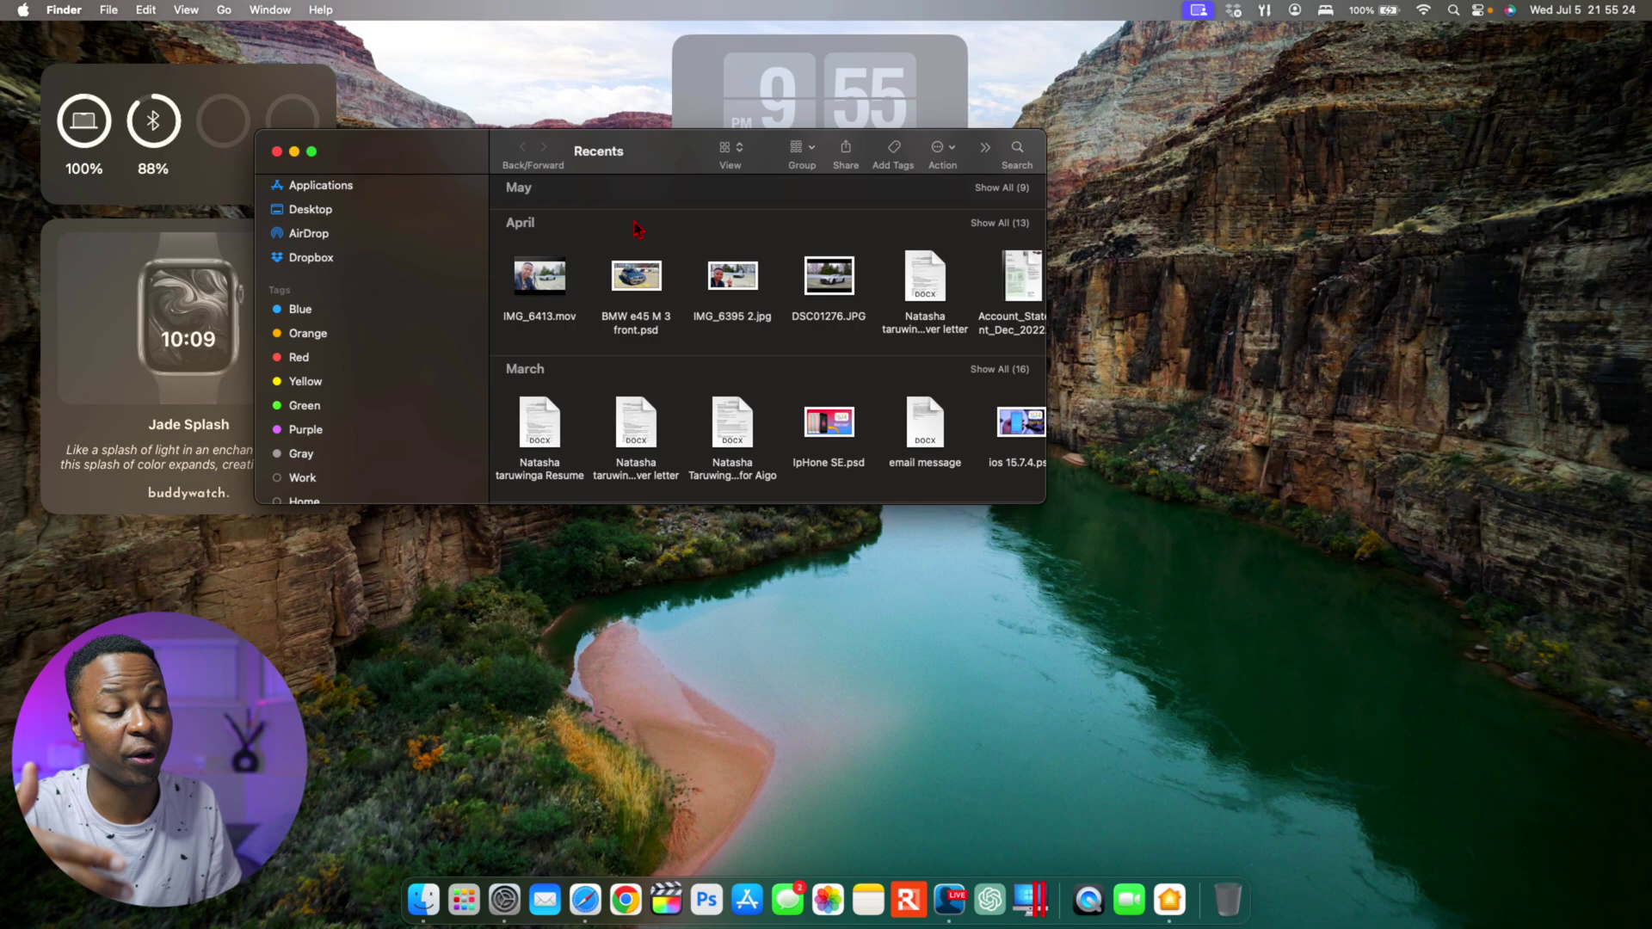
scroll(636, 228, "down", 8)
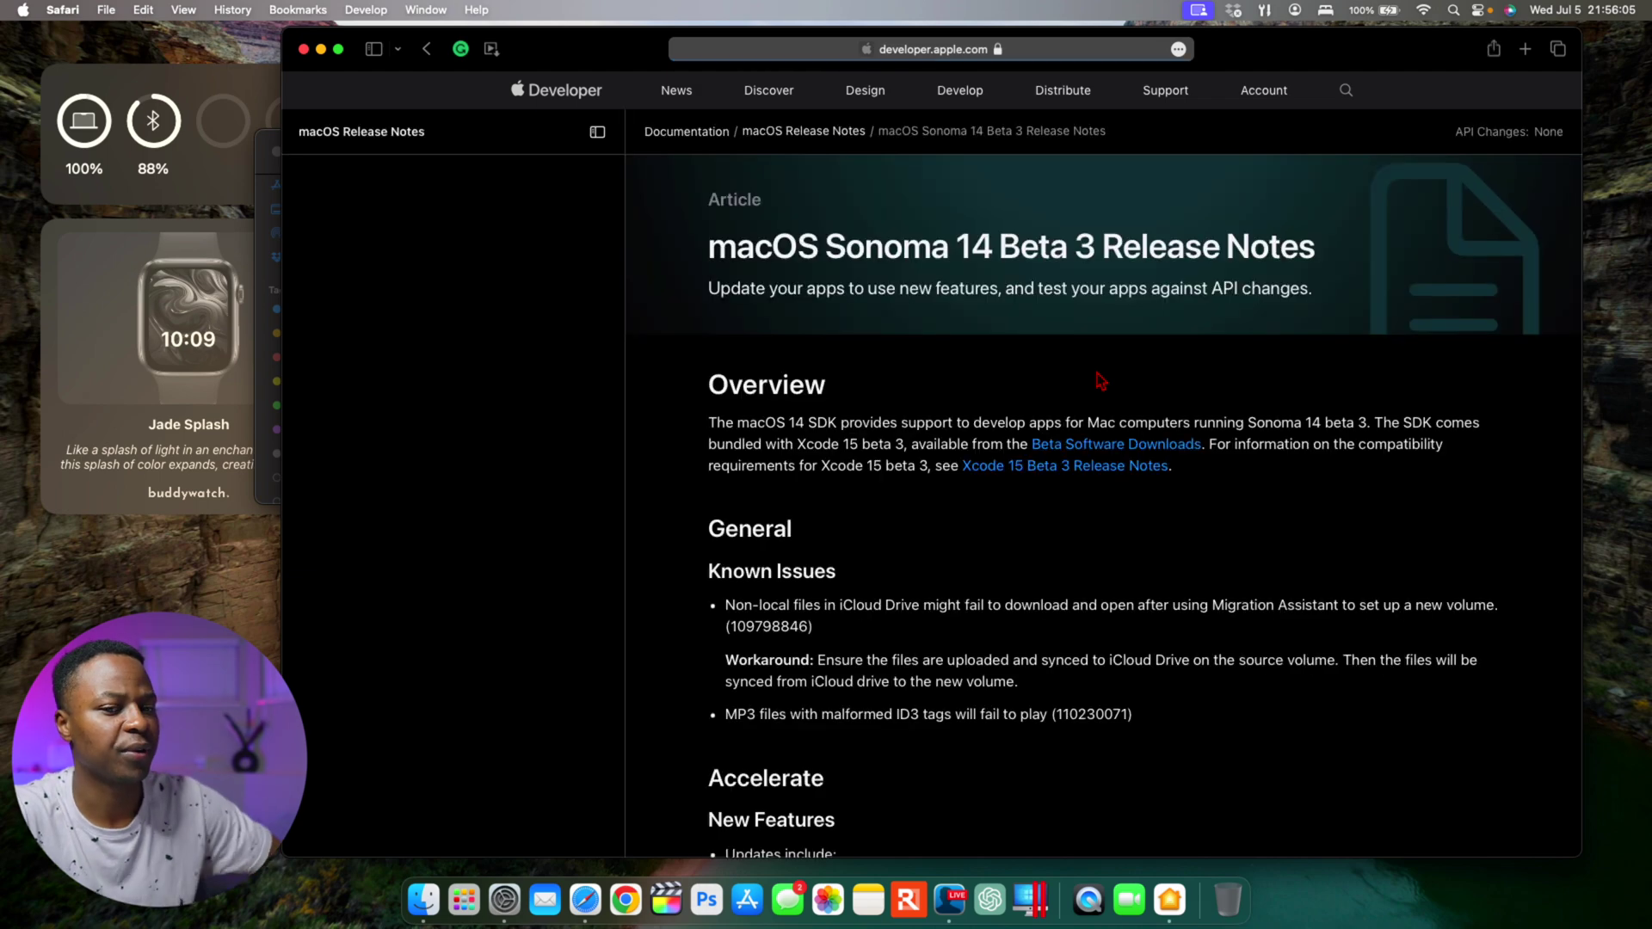
Scroll down the macOS Sonoma 14 Beta 3 release notes through new features and known issues
scroll(925, 467, "down", 5)
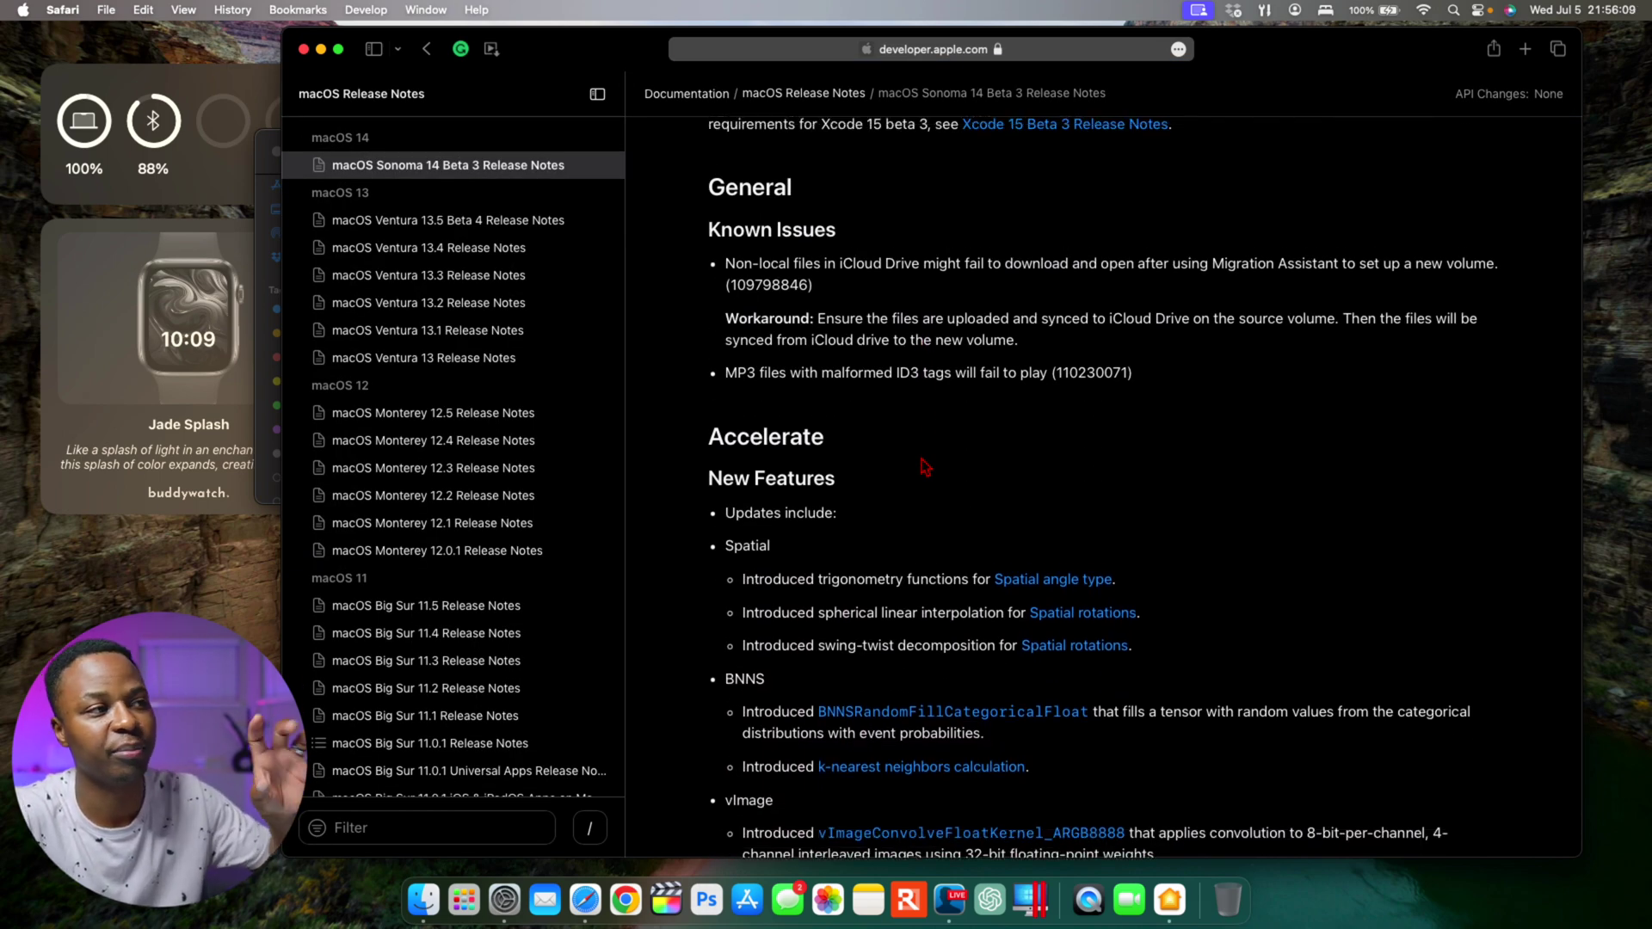
scroll(926, 467, "down", 10)
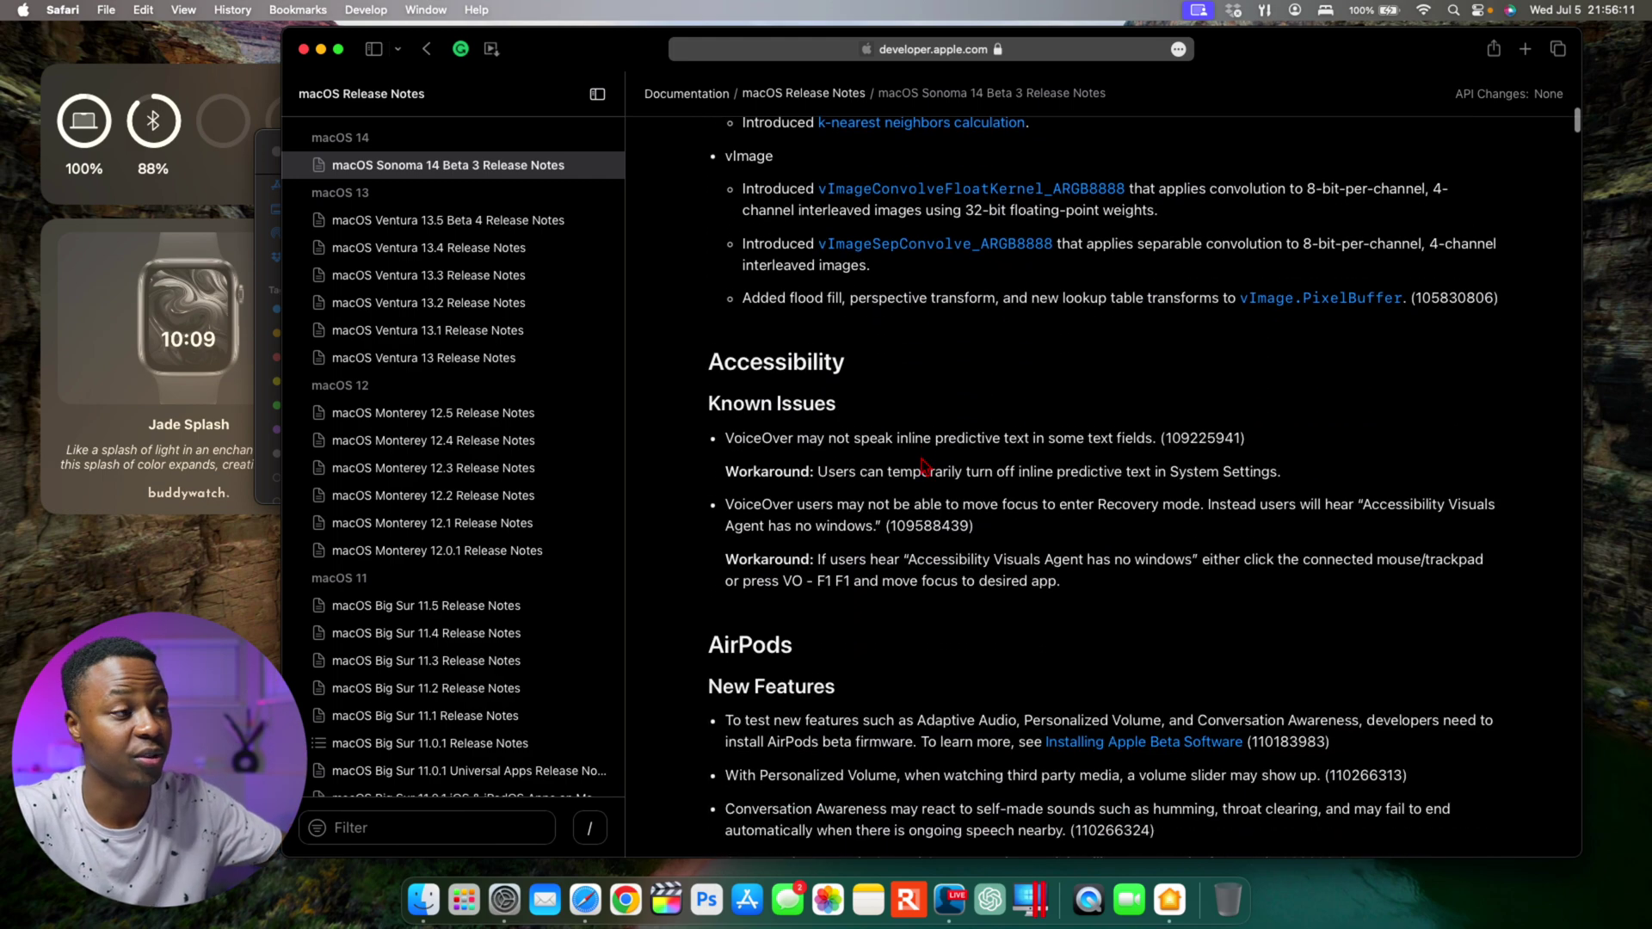
scroll(925, 467, "down", 5)
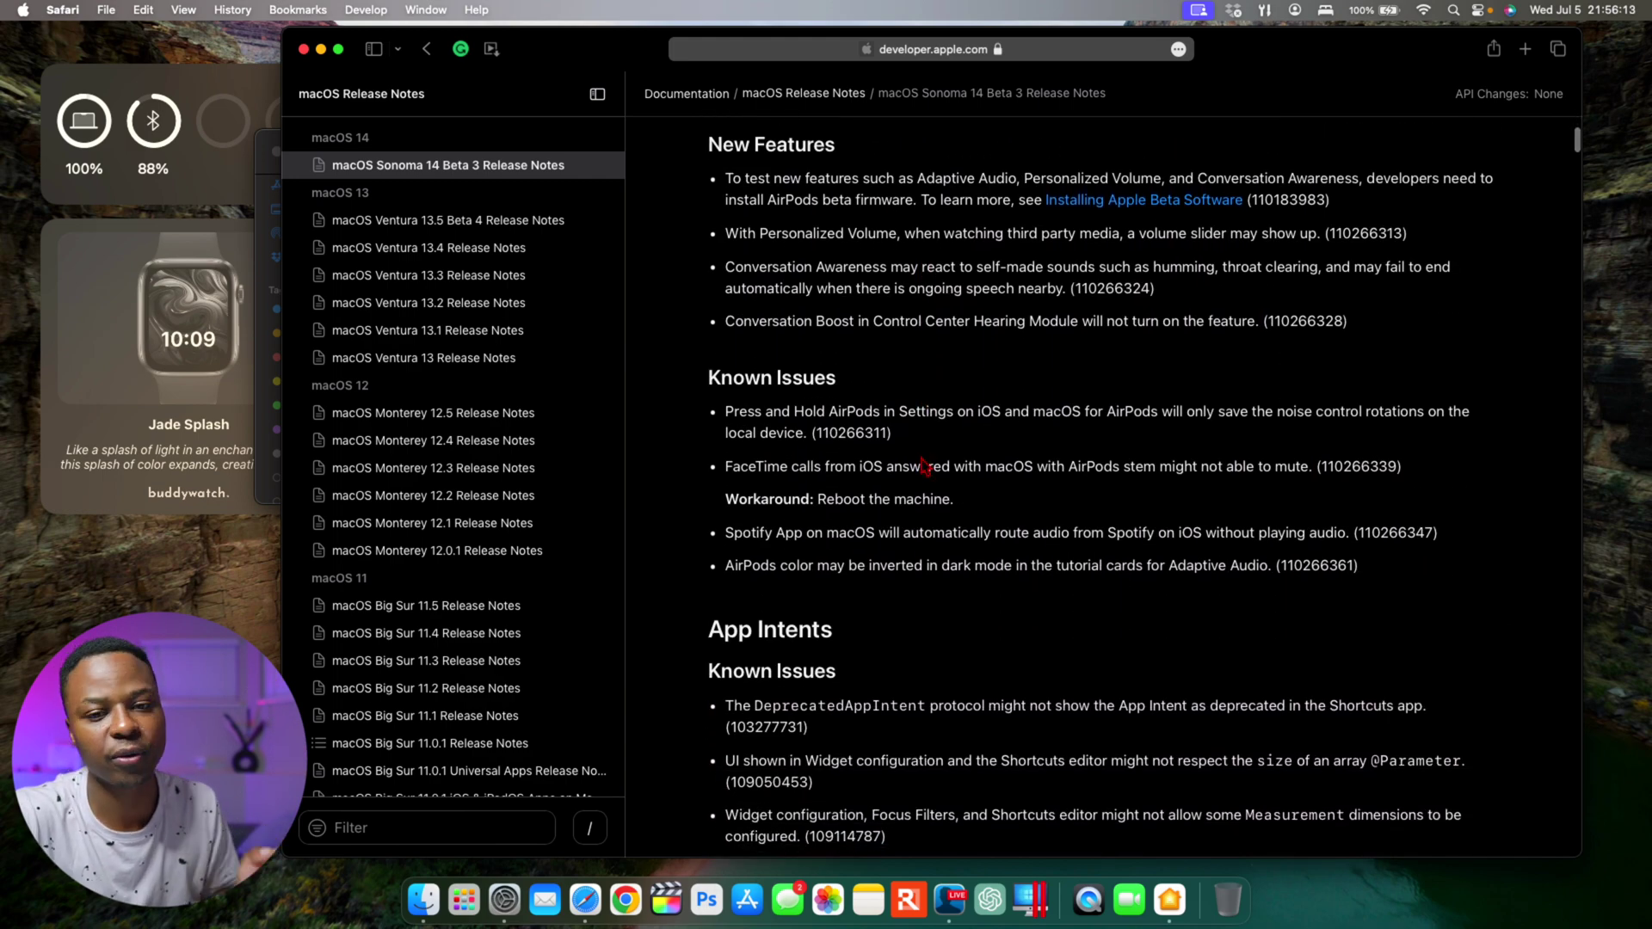
scroll(925, 467, "down", 3)
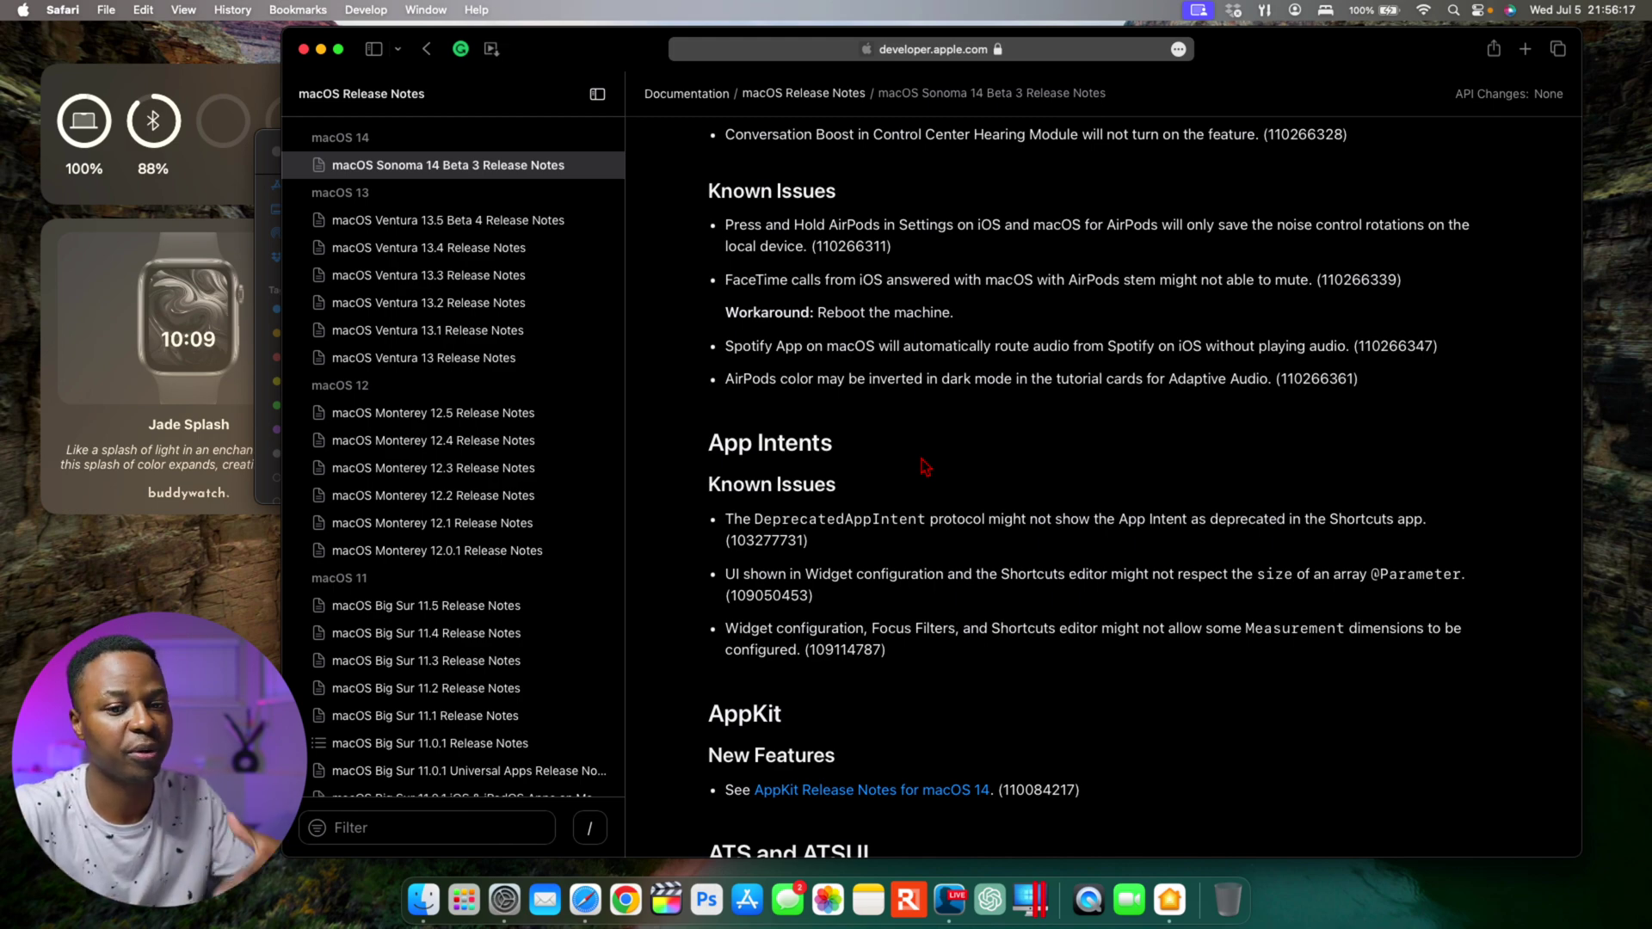
scroll(925, 467, "down", 15)
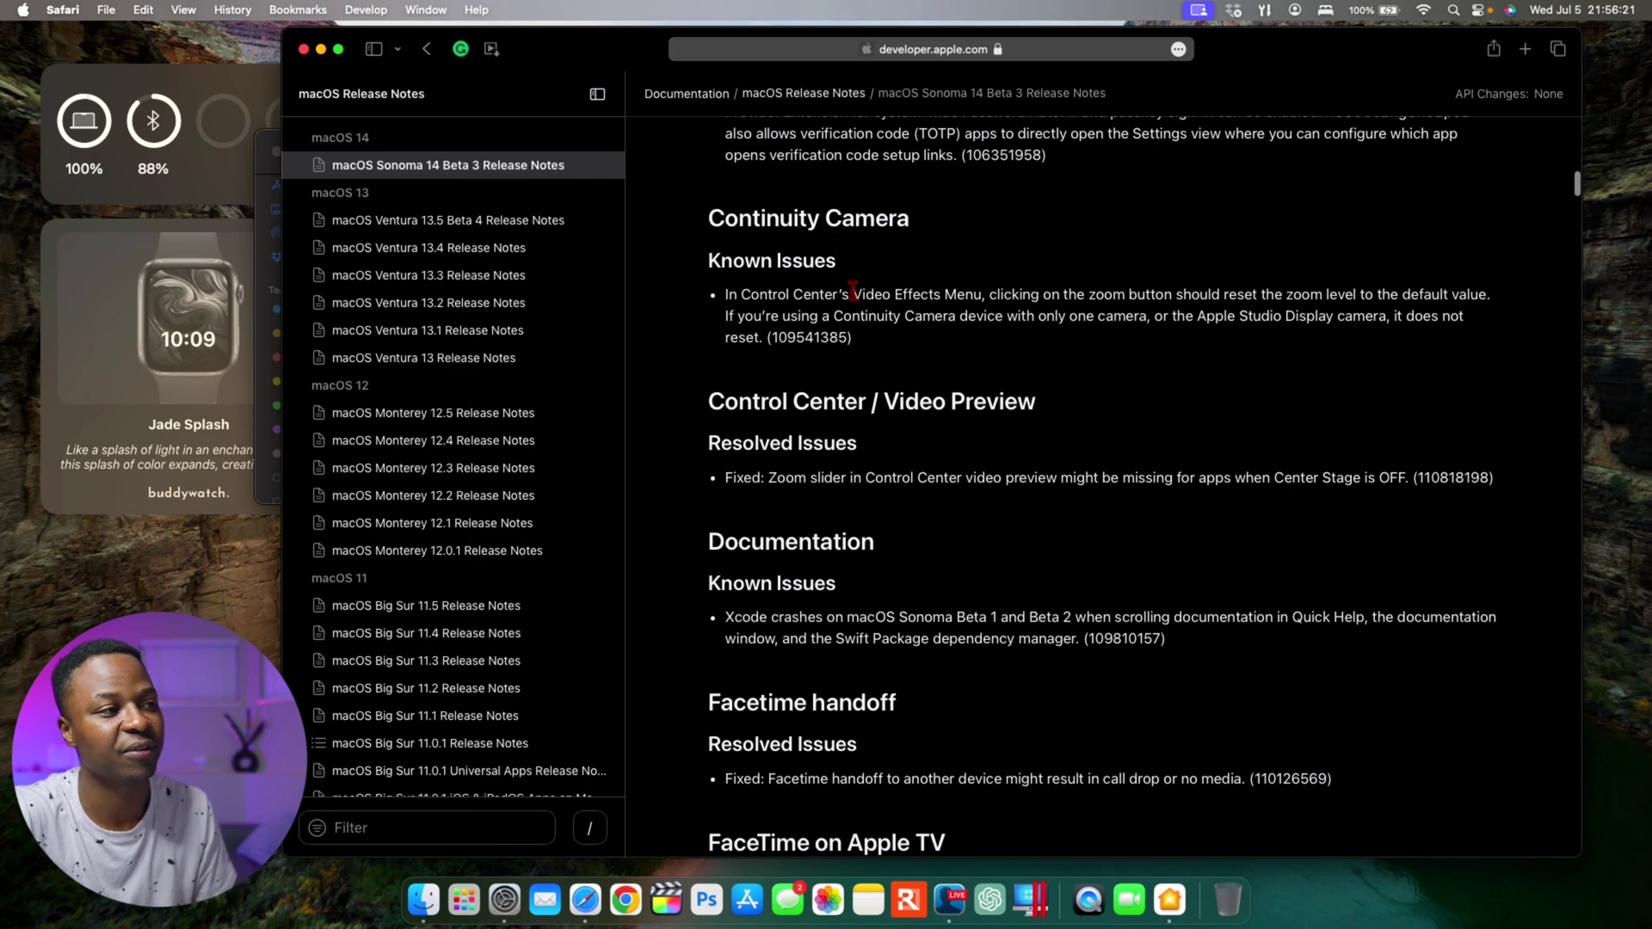
scroll(919, 452, "down", 16)
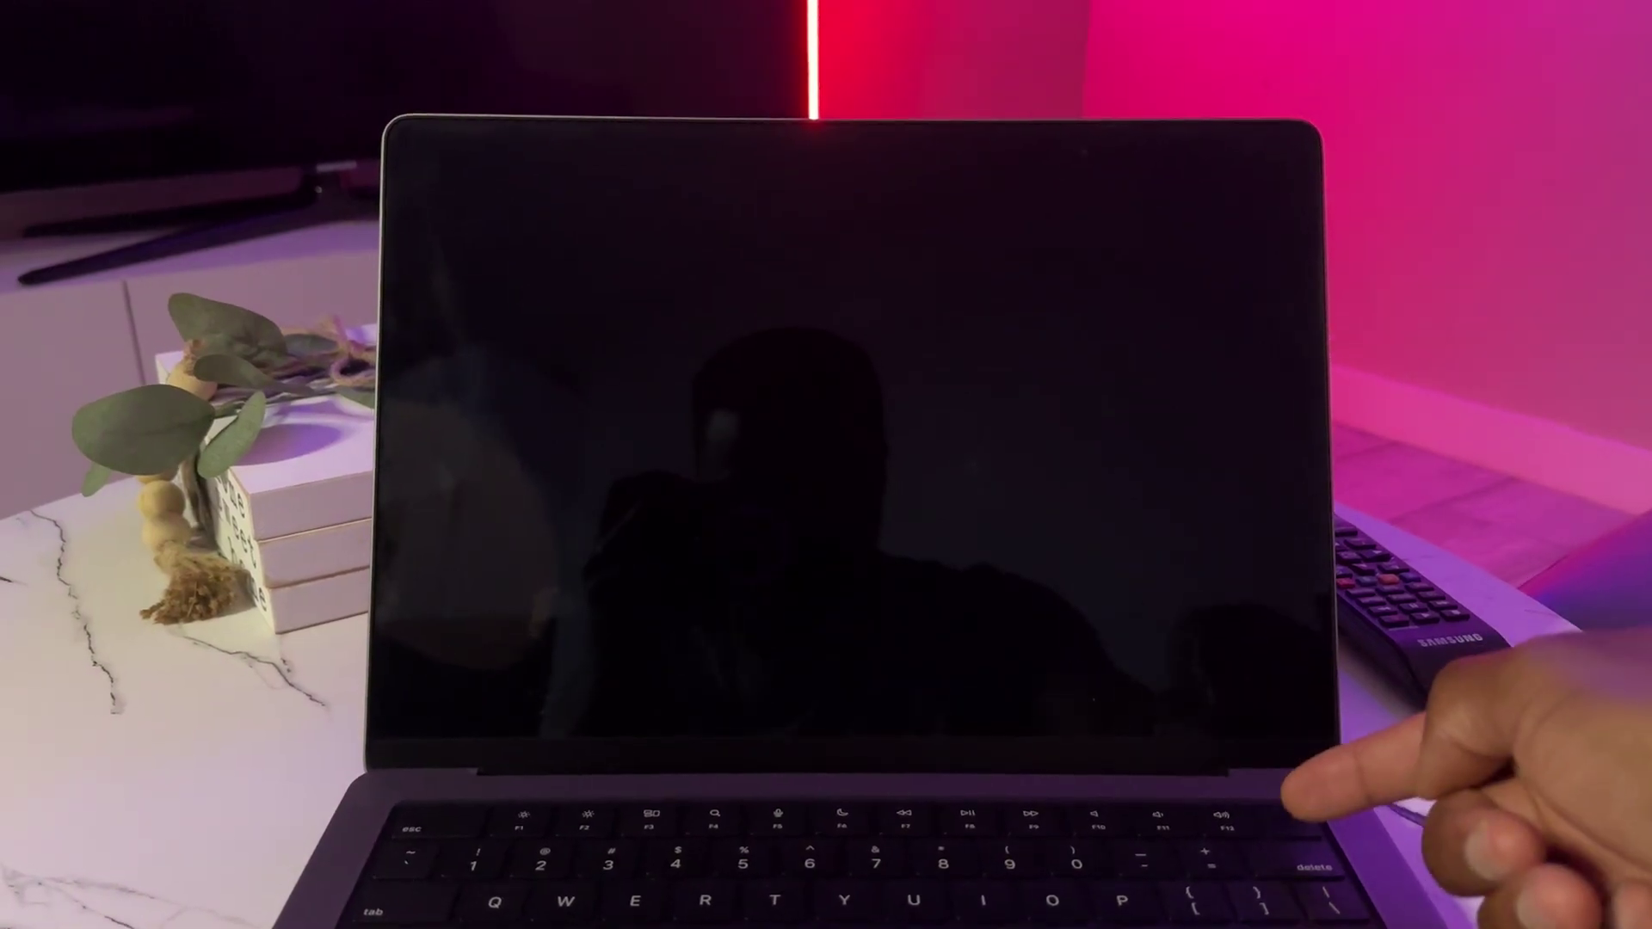
key("XF86PowerOff")
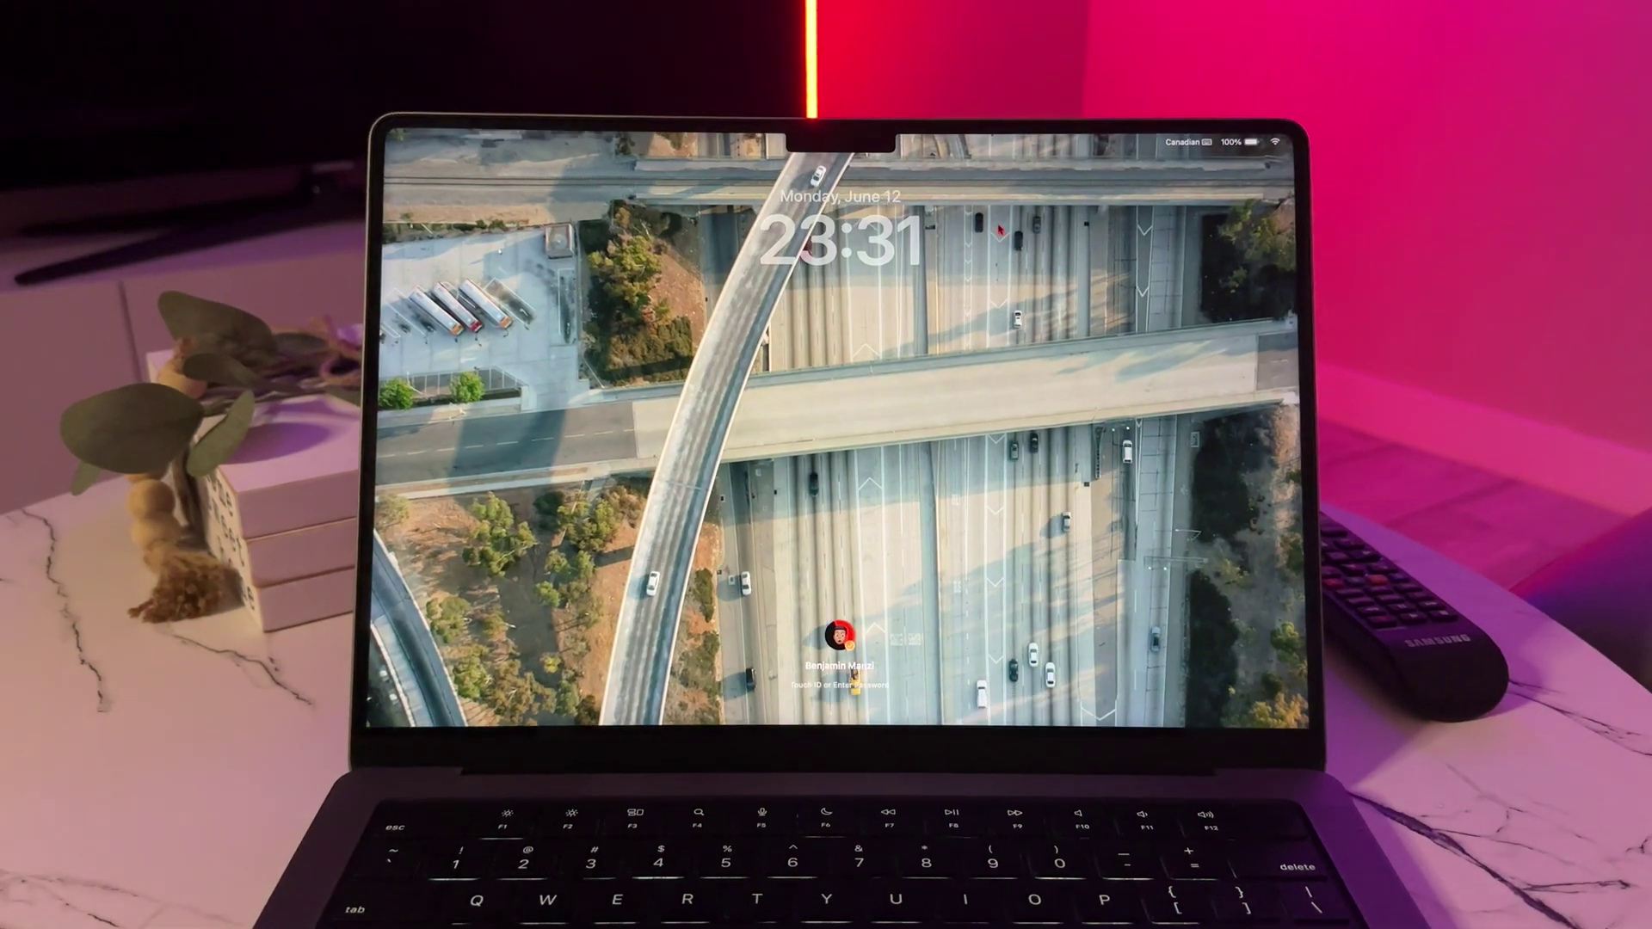